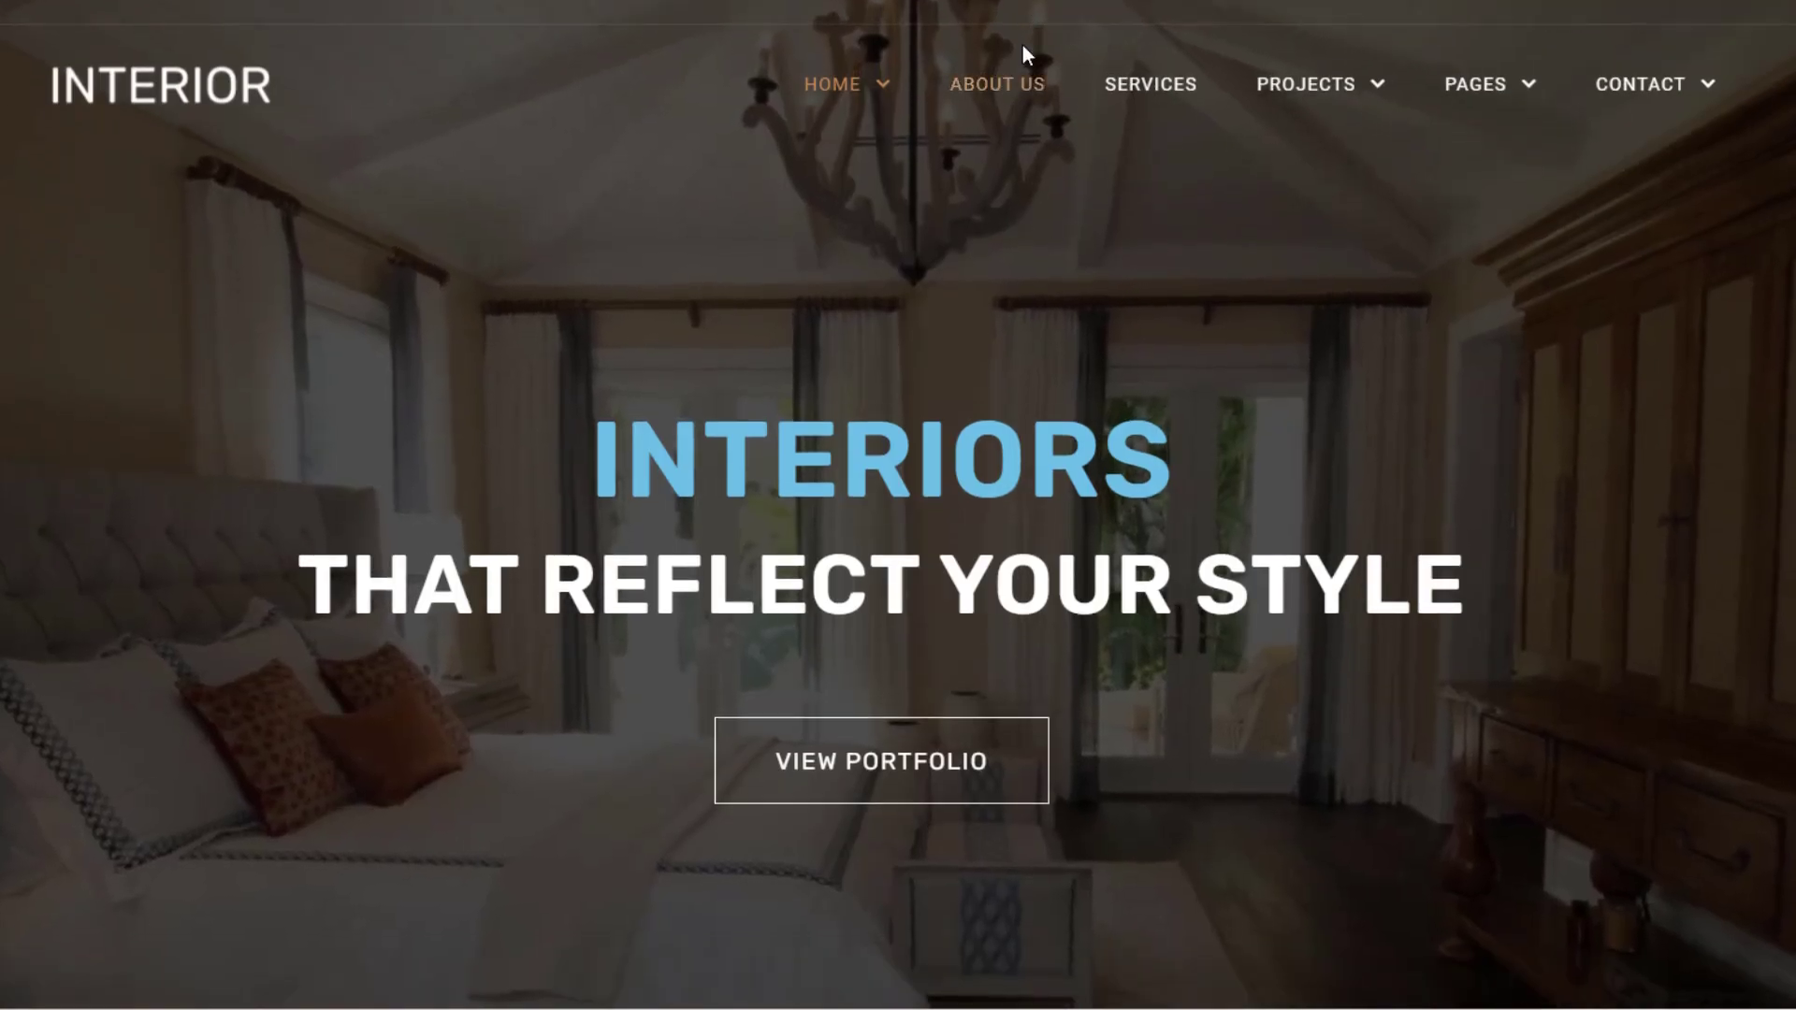
- On the live site, switch through the Design, Execution and back to the Plan tabs
scroll(1023, 45, "down", 15)
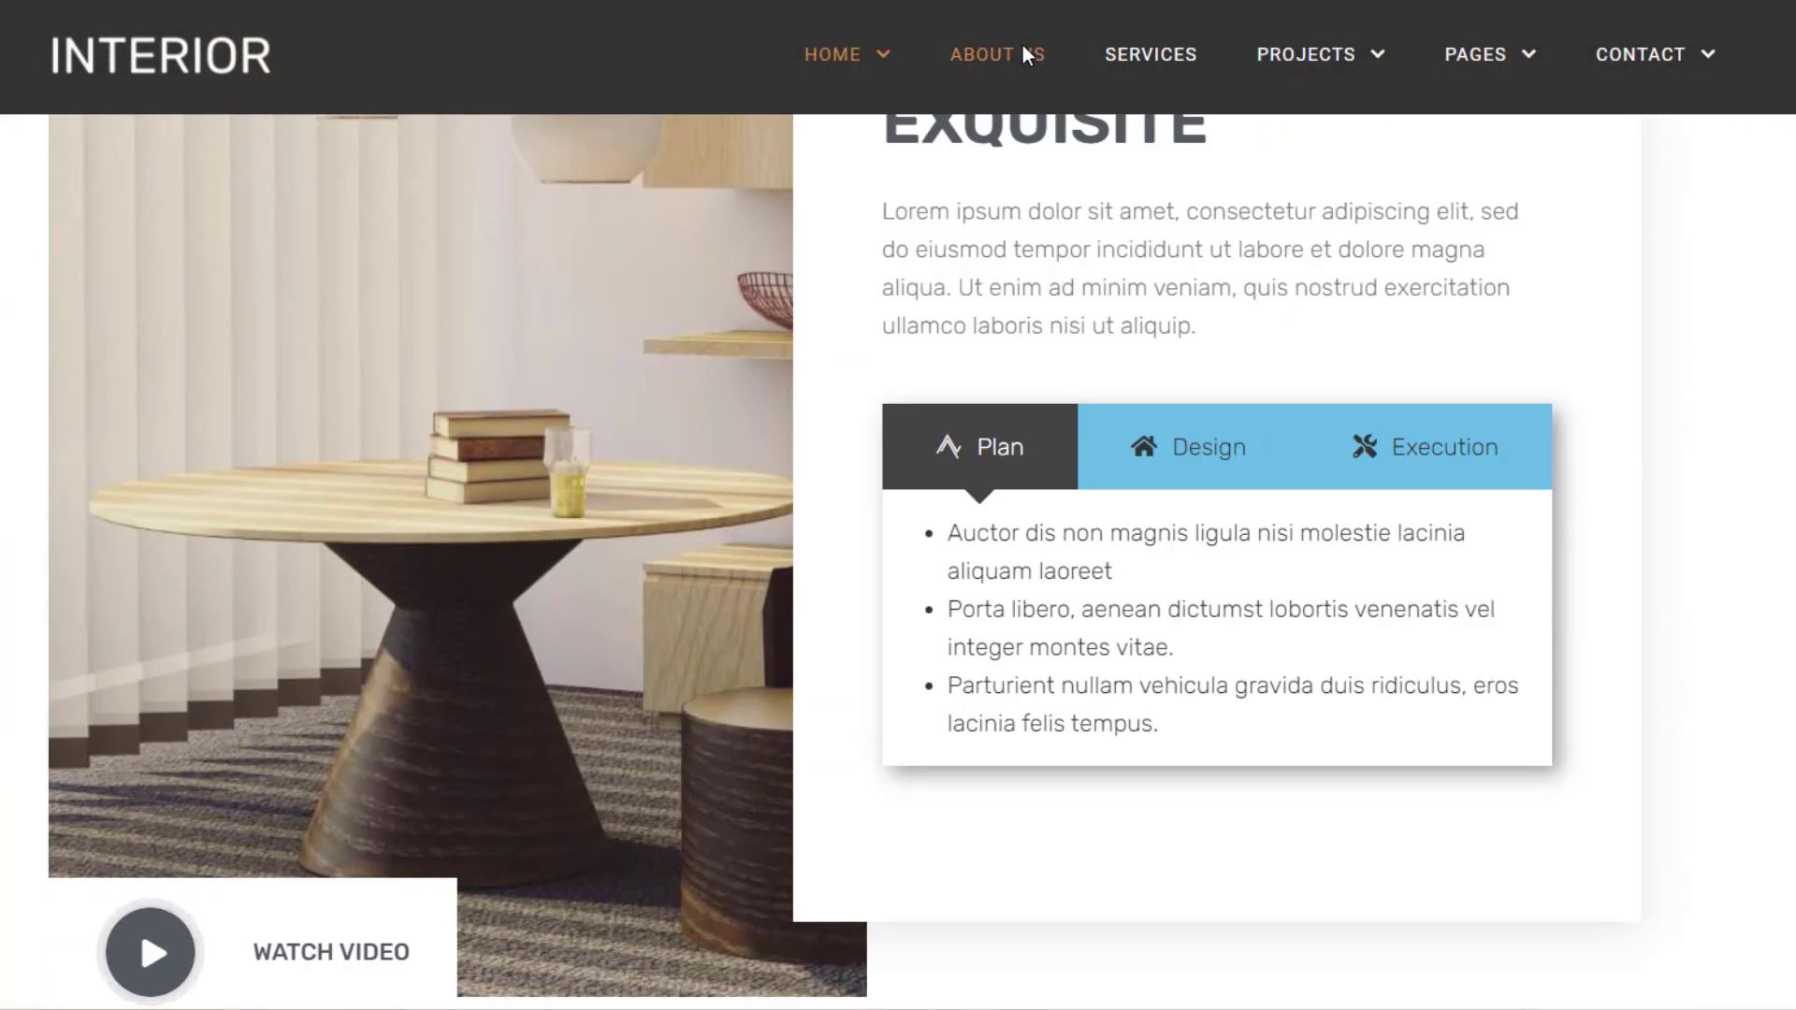
scroll(1023, 45, "down", 1)
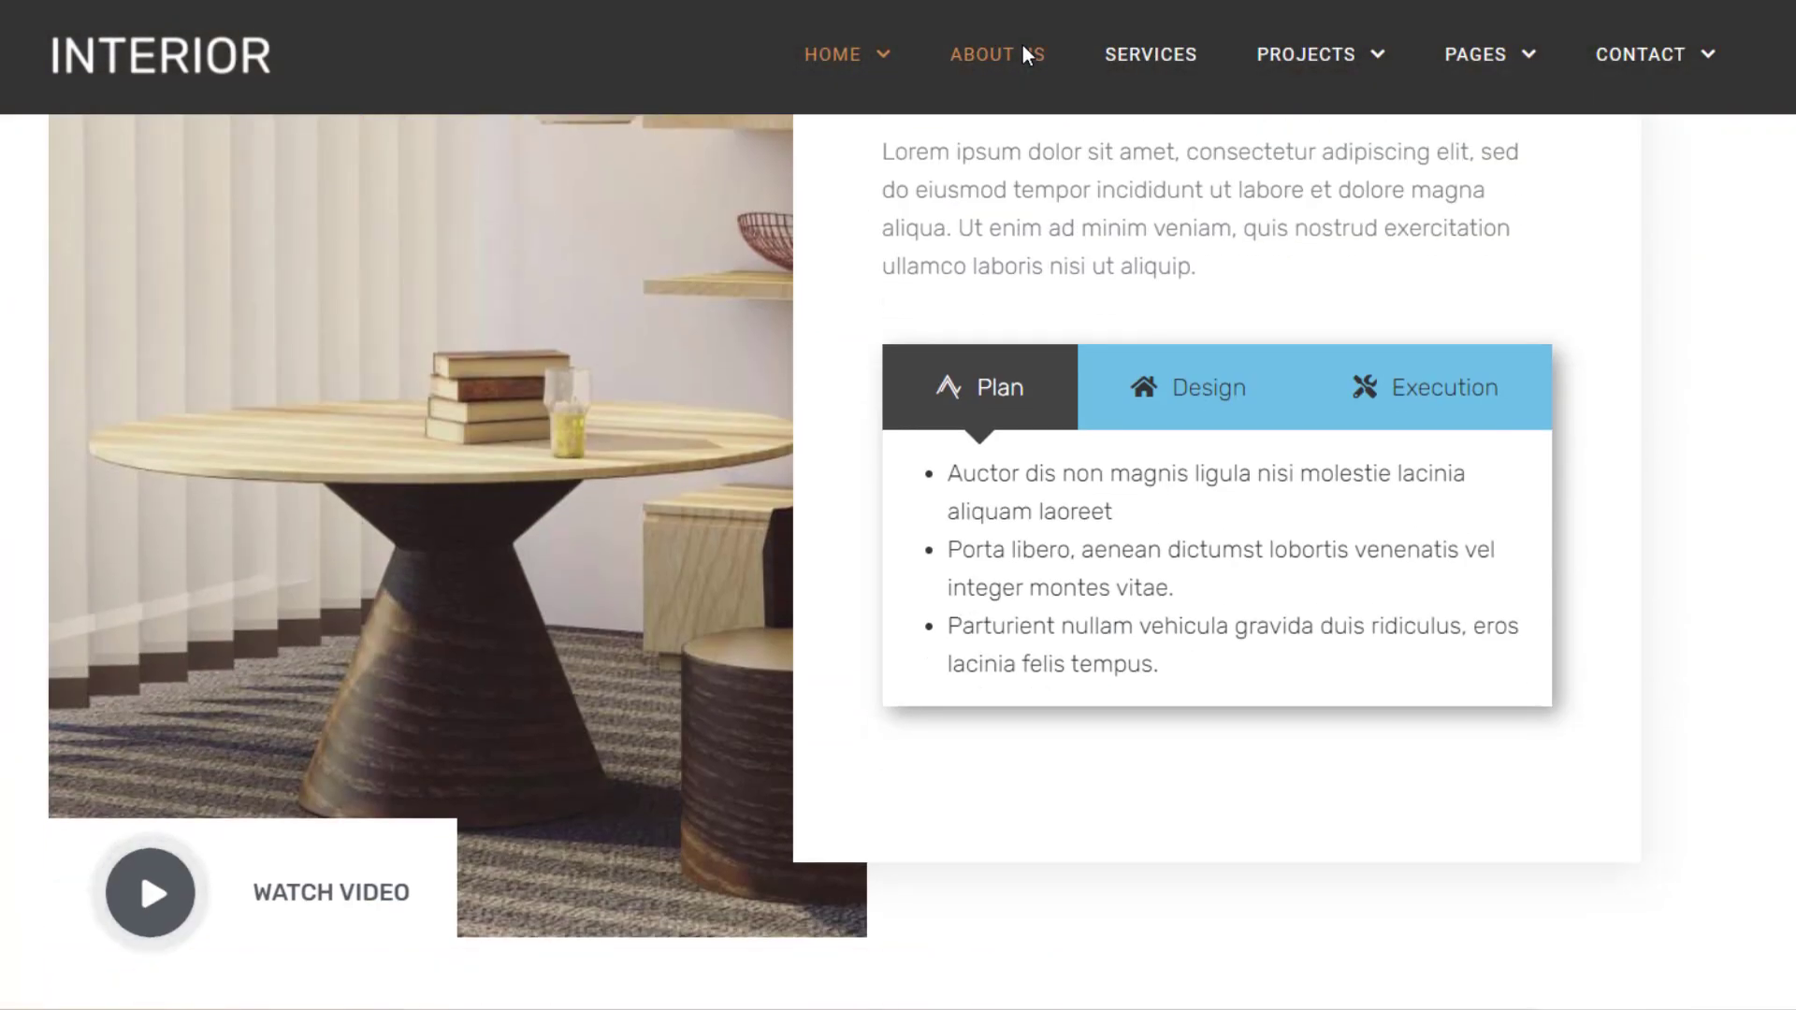
left_click(1196, 404)
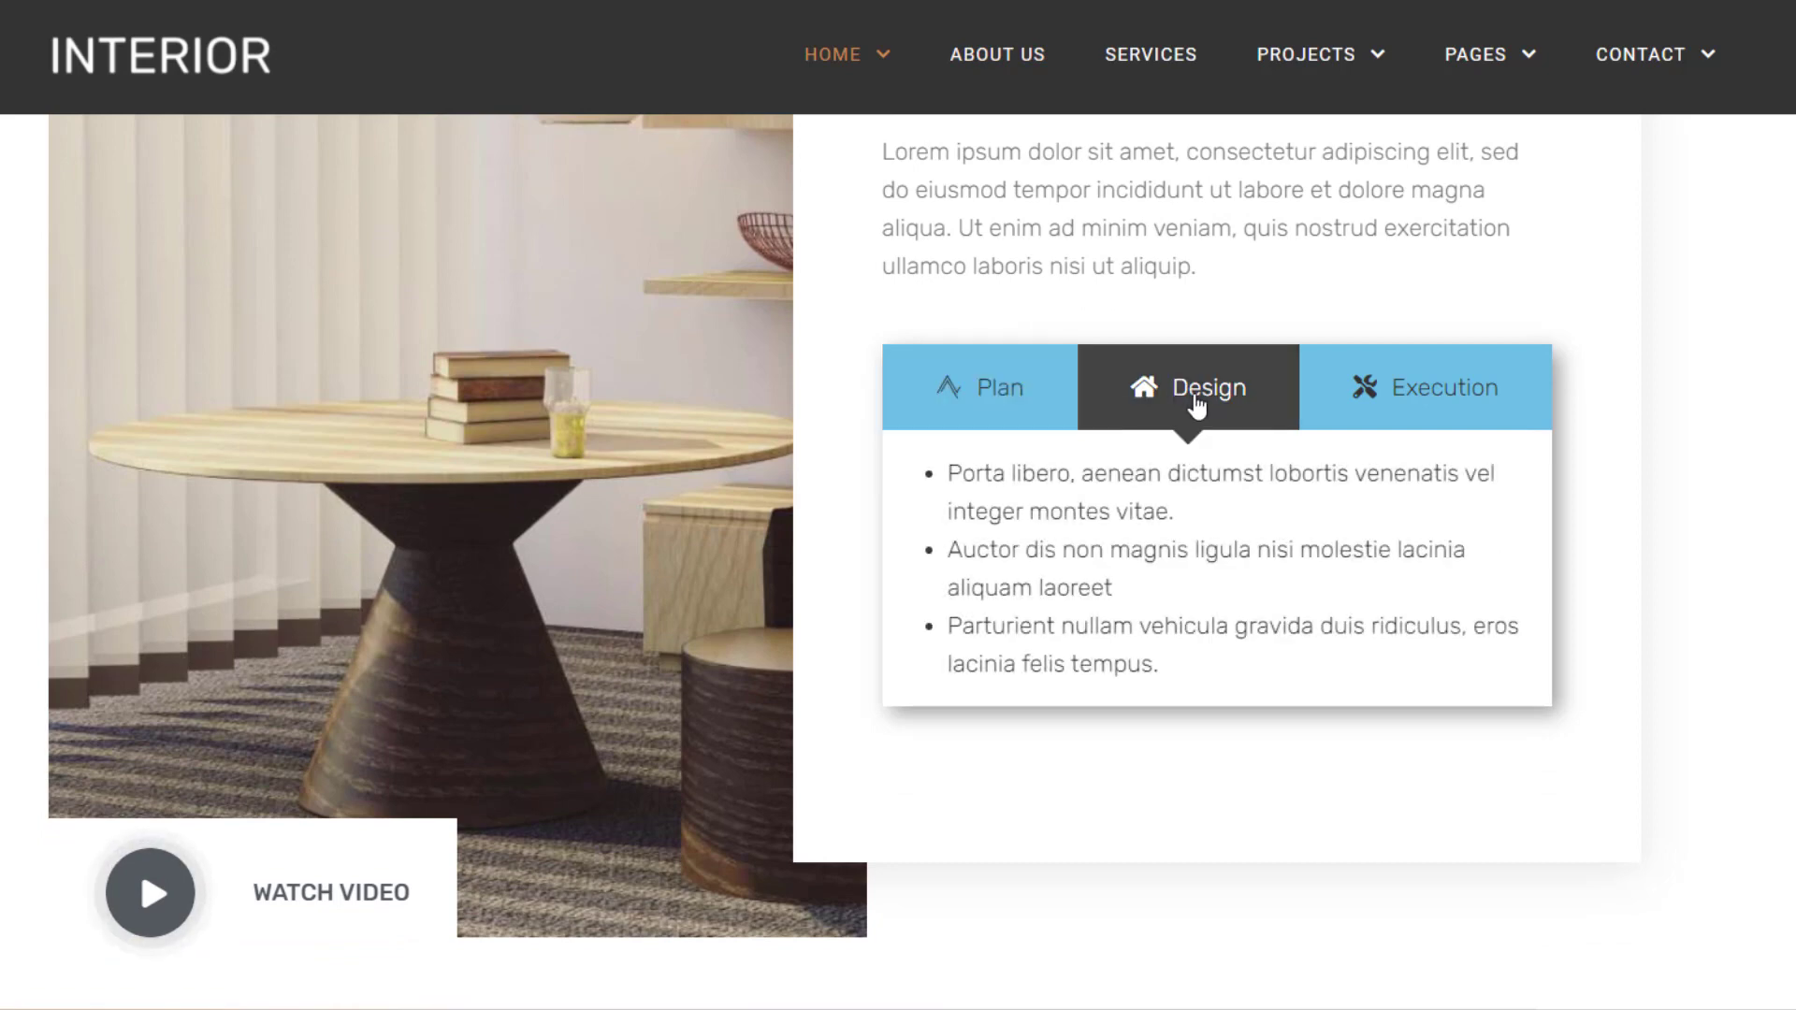
left_click(1407, 404)
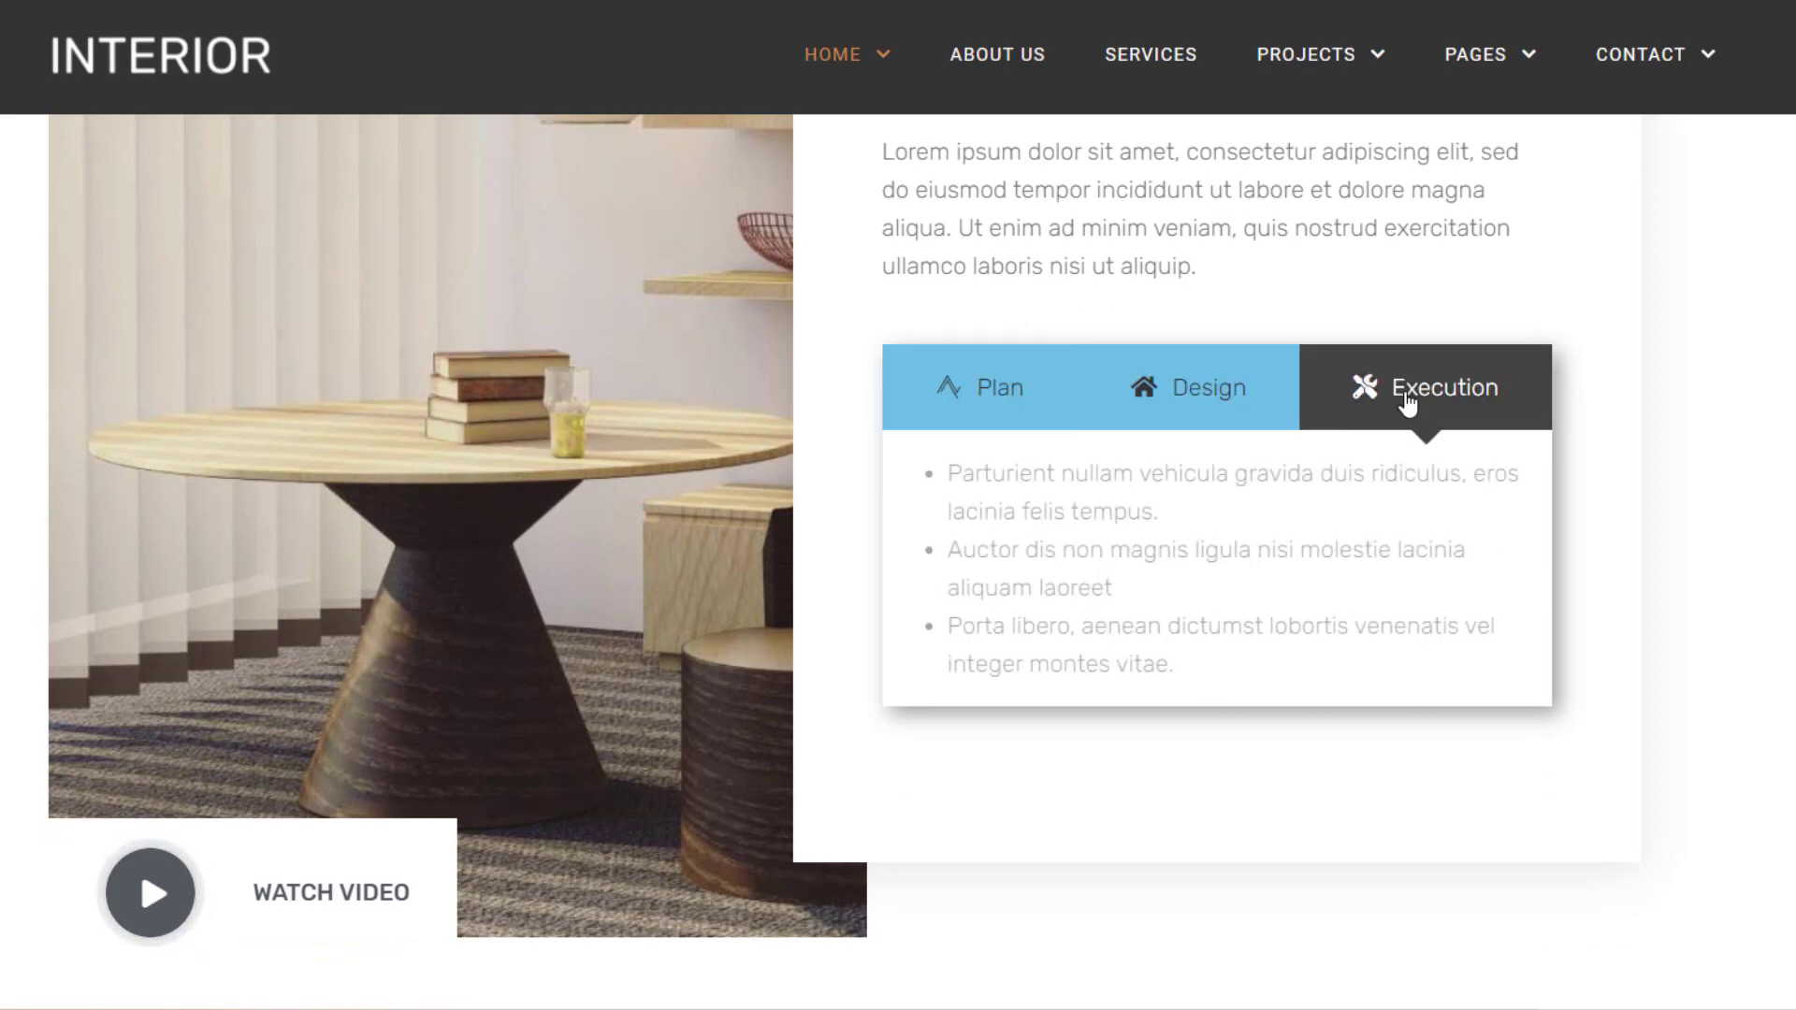
left_click(980, 391)
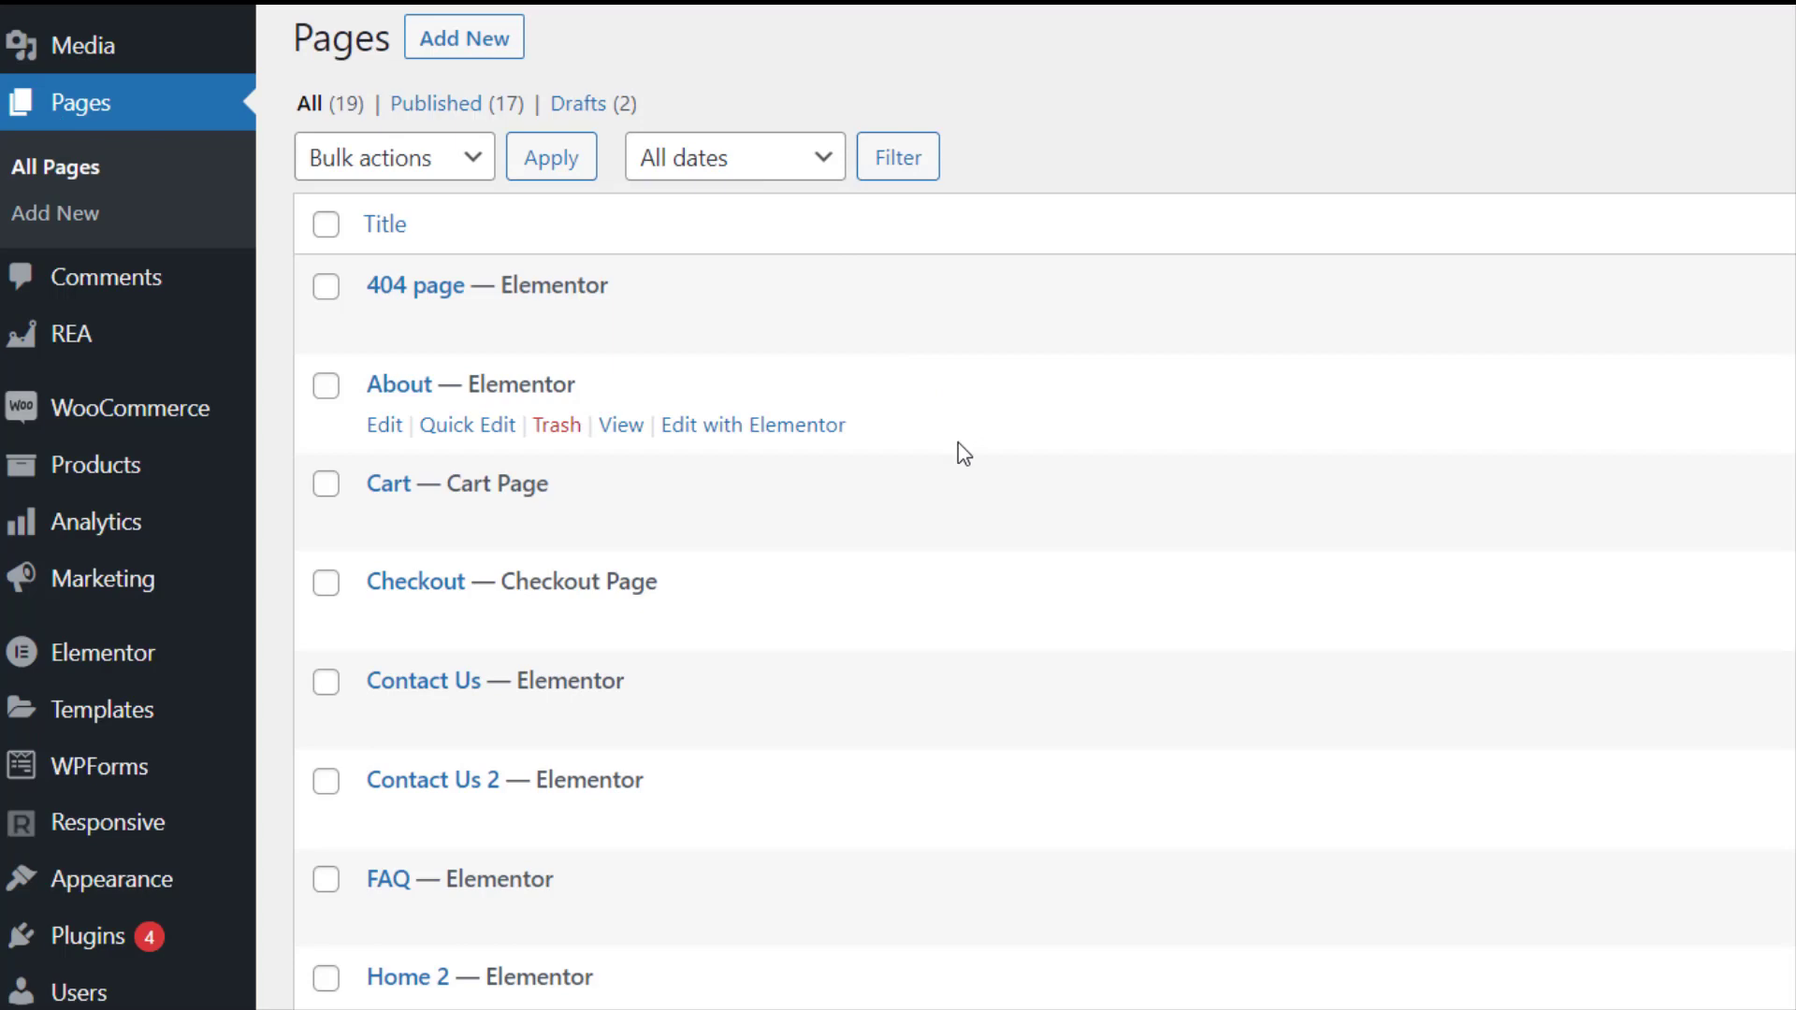
scroll(957, 442, "down", 5)
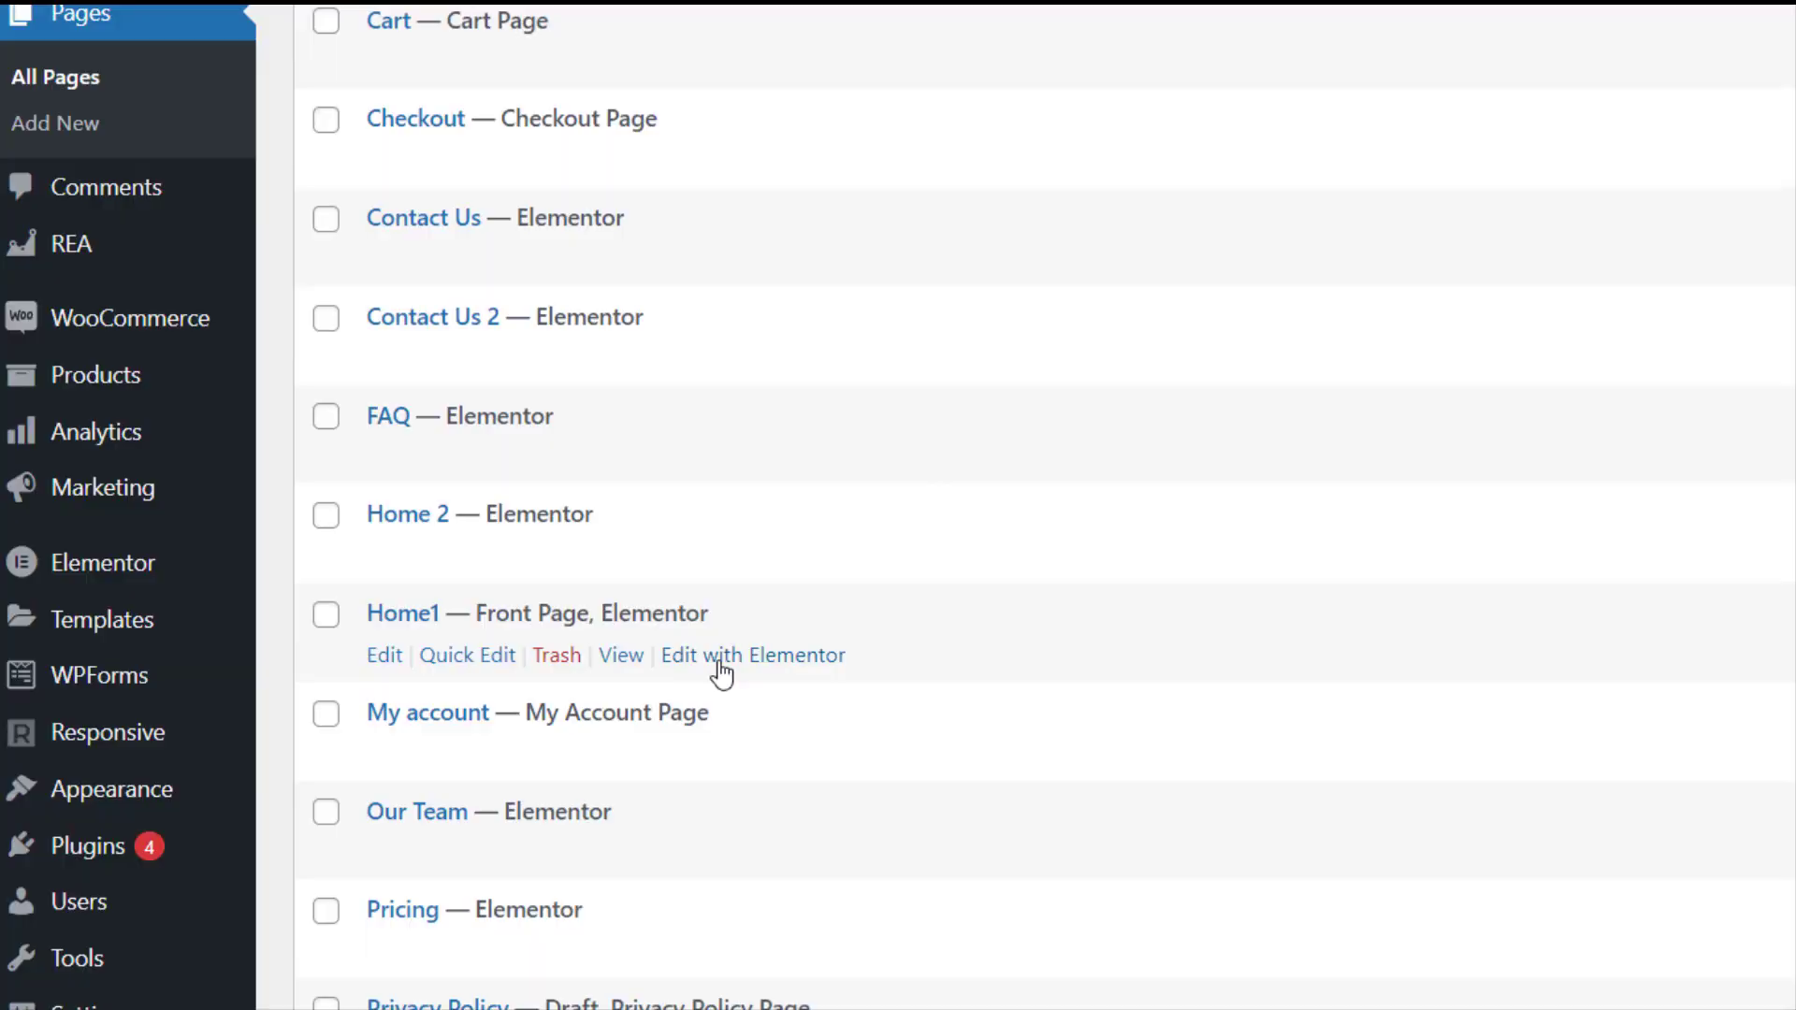
- Open Home1 in Elementor, scroll down the page, and search widgets for 'rea advanced tabs'
left_click(719, 662)
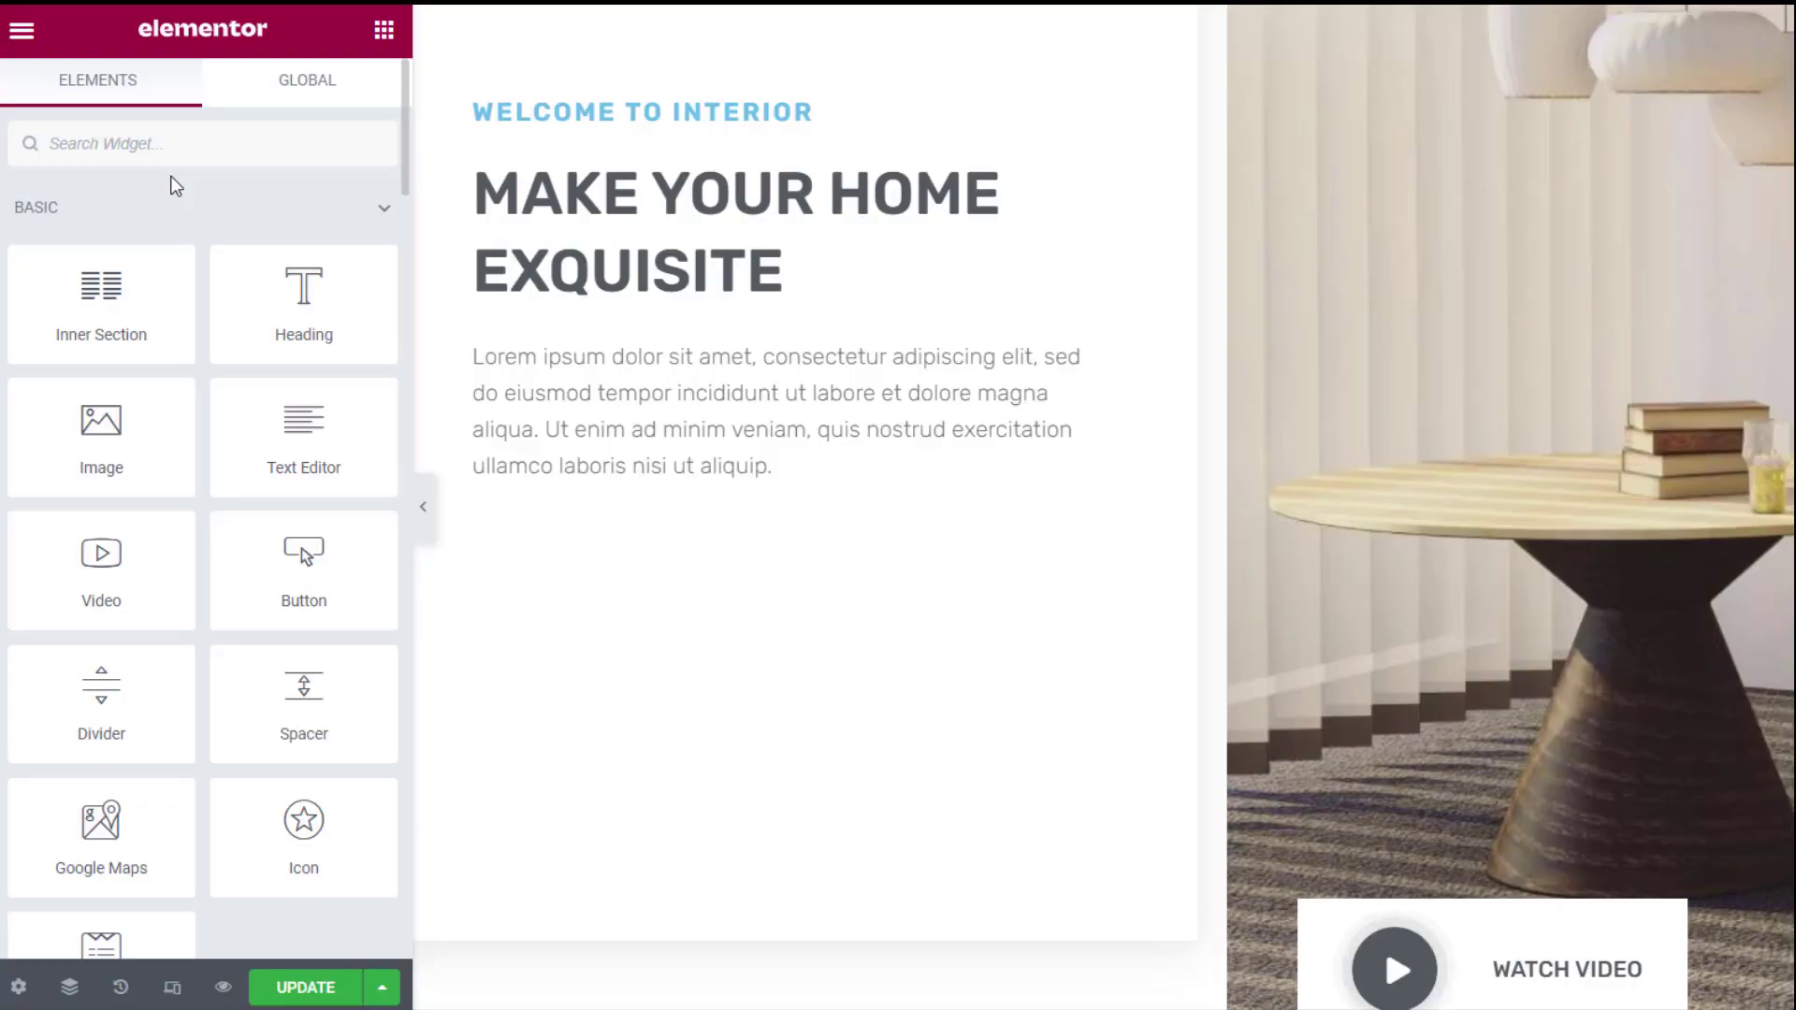
scroll(171, 185, "down", 7)
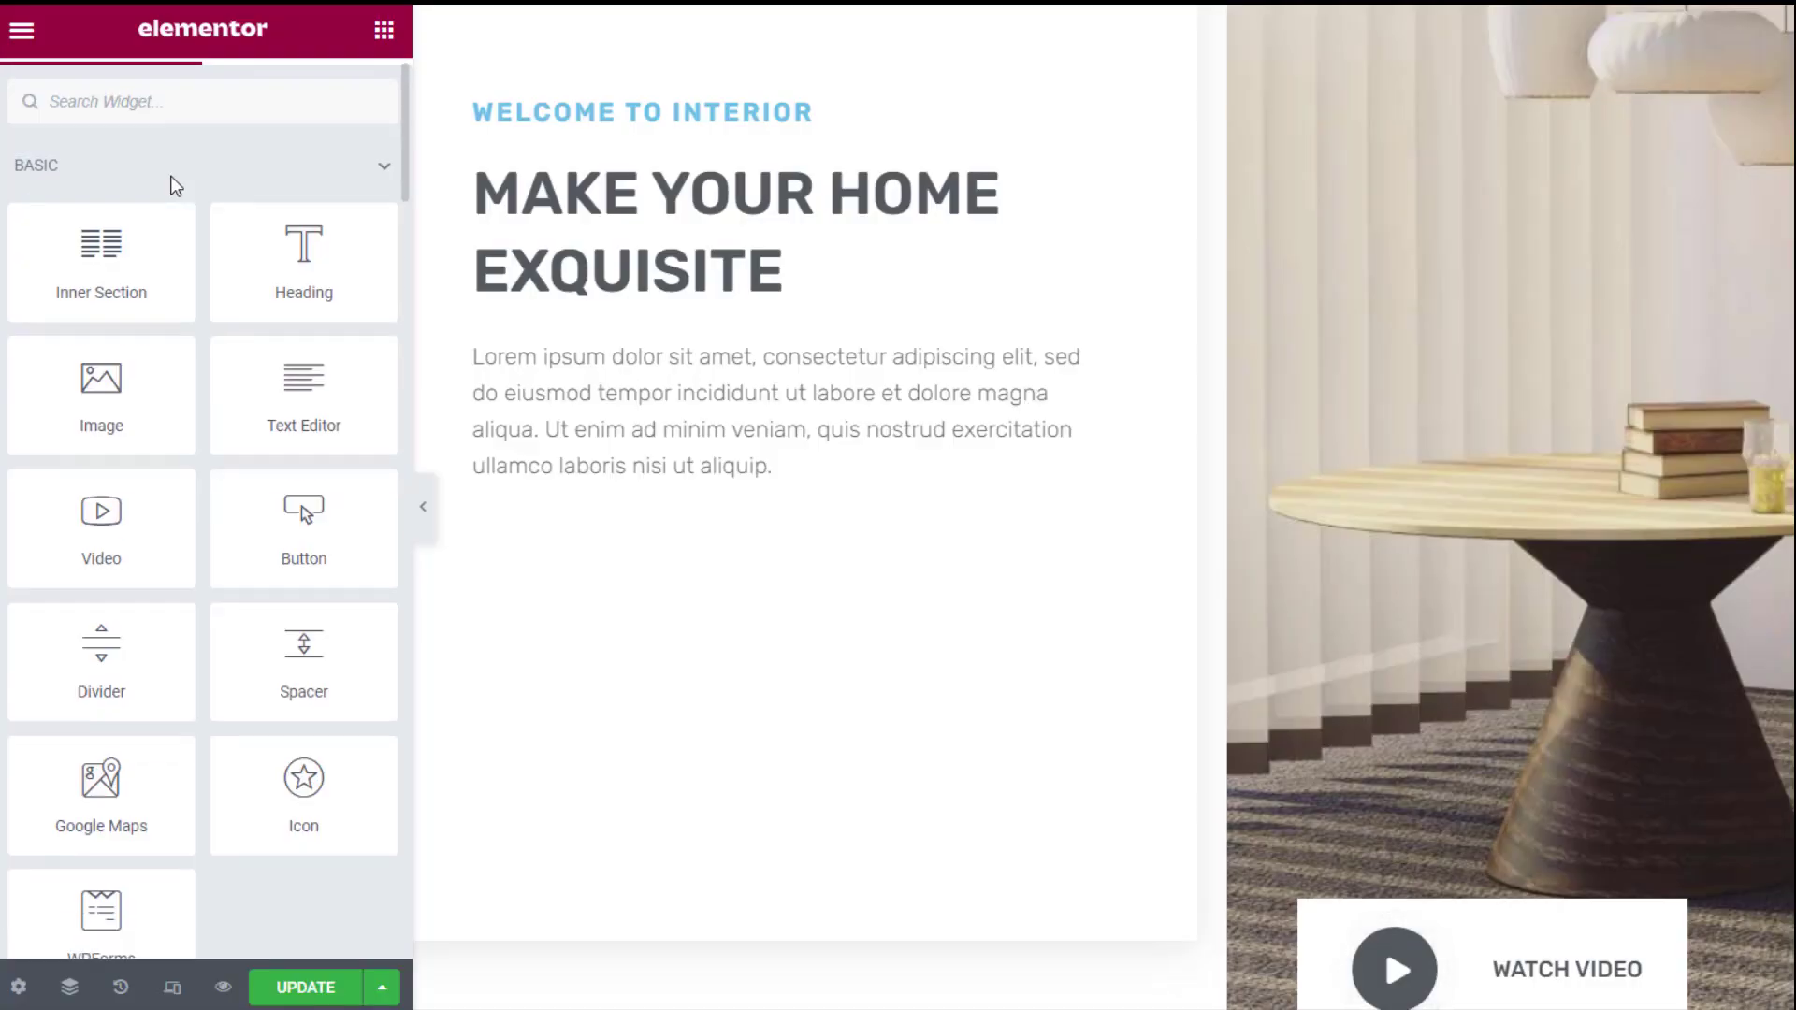
scroll(170, 186, "down", 5)
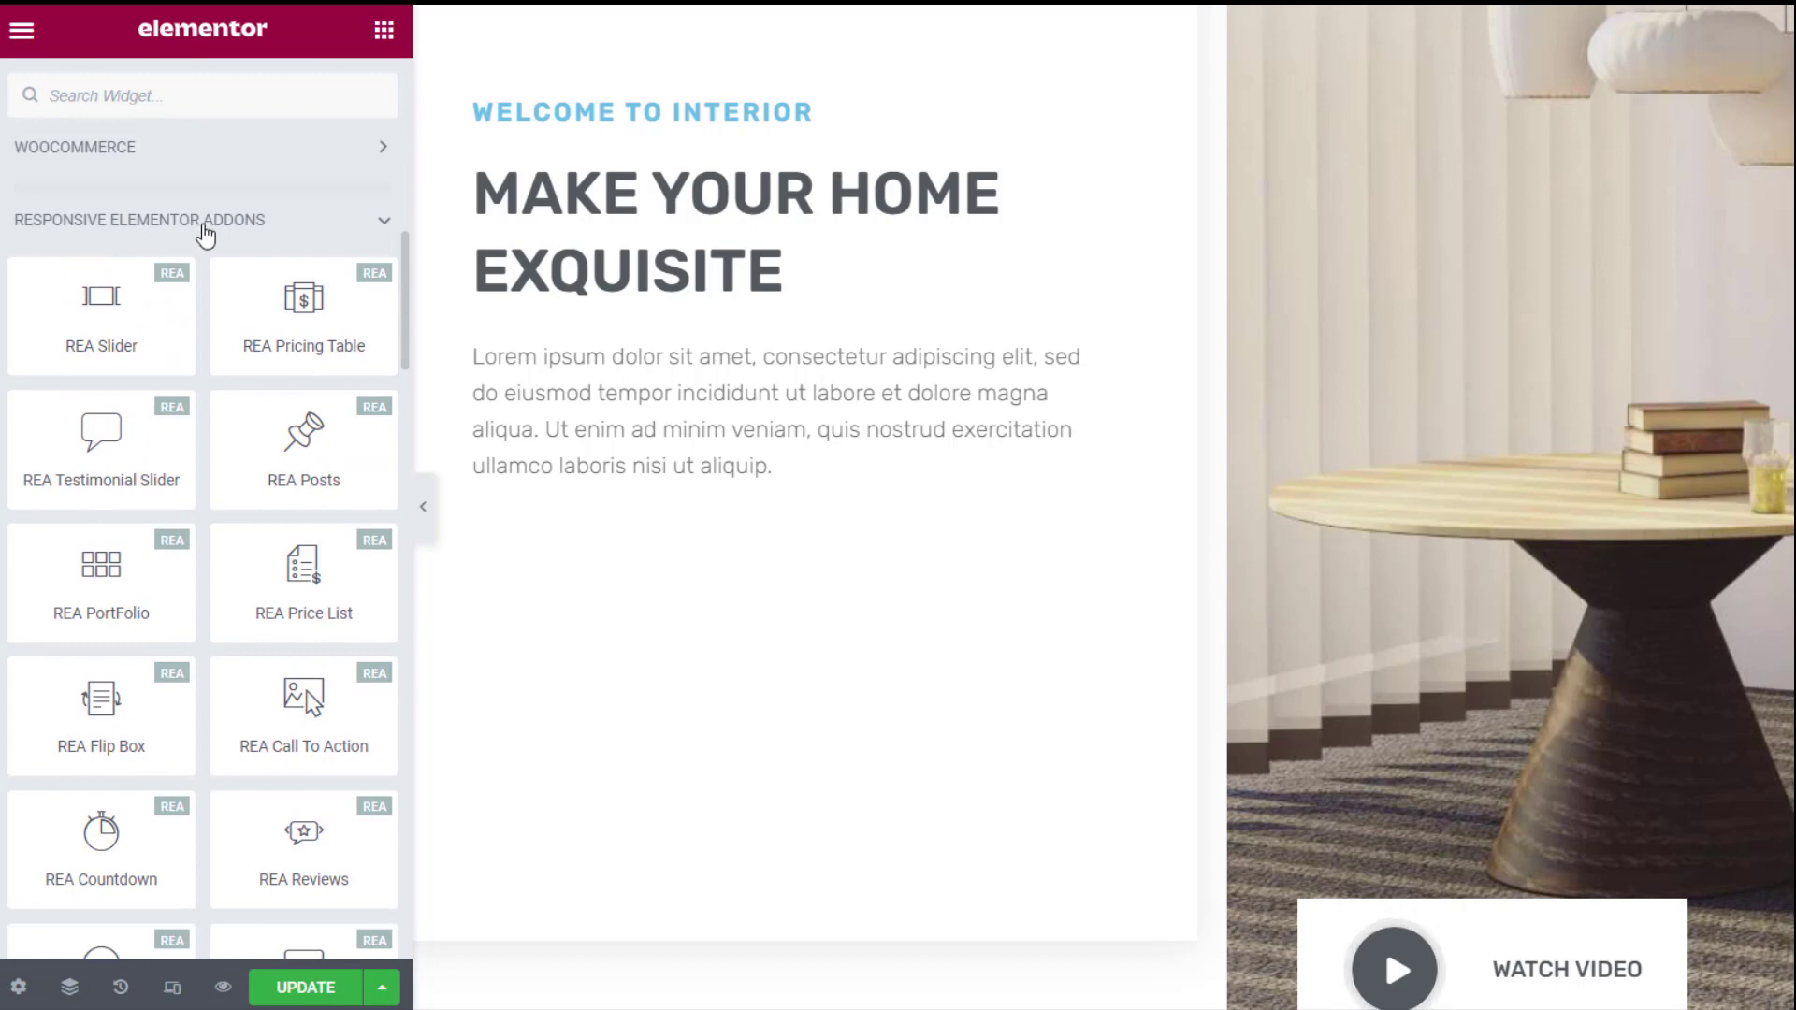
scroll(214, 234, "down", 1)
scroll(214, 234, "down", 7)
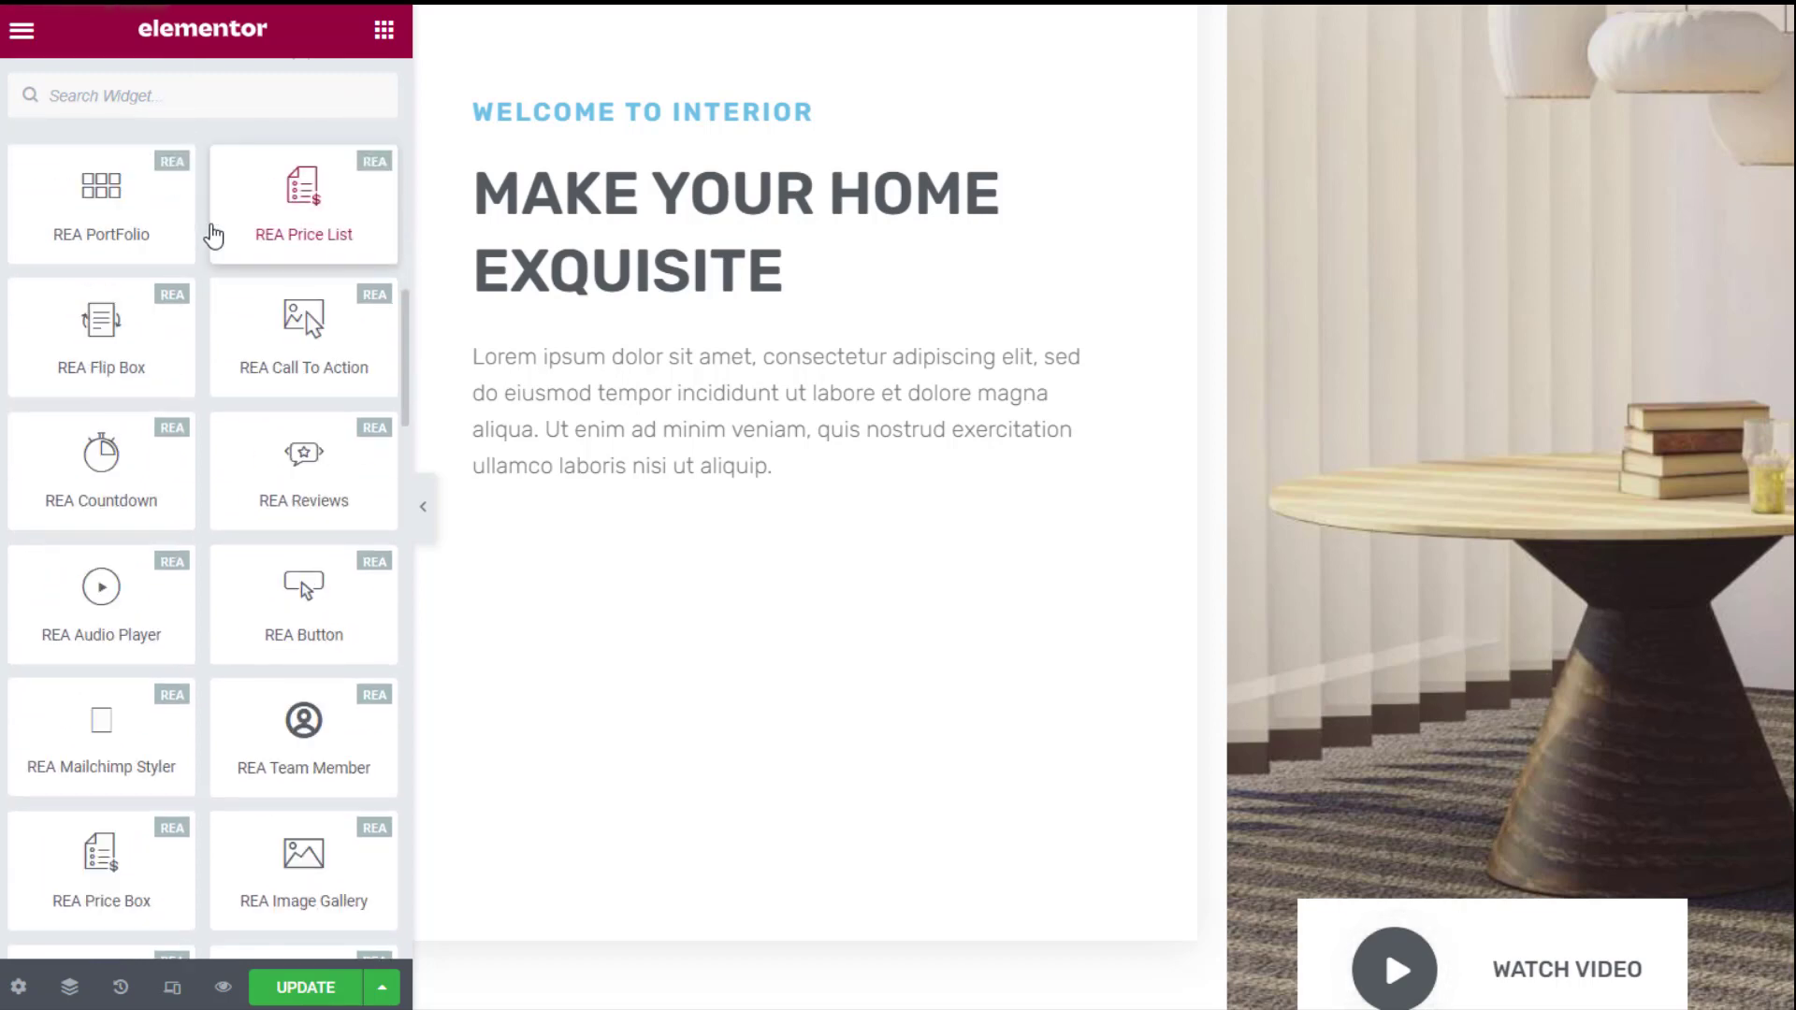
scroll(214, 235, "down", 7)
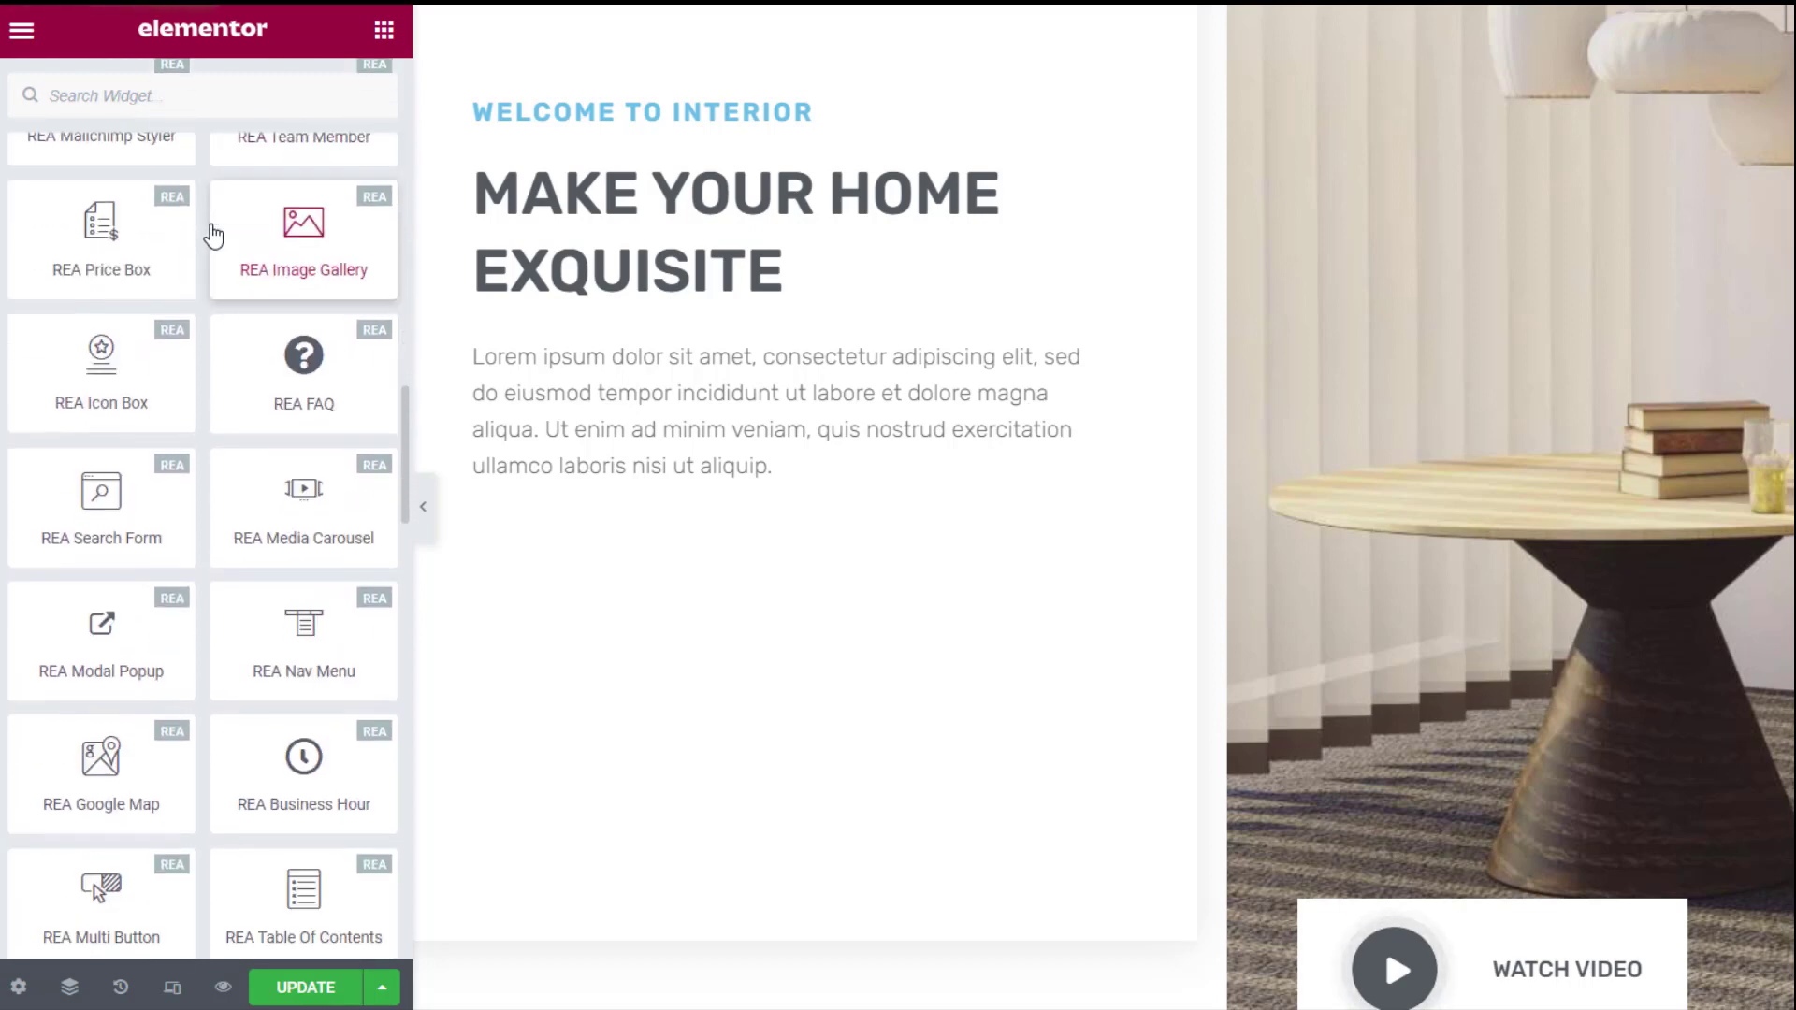
scroll(214, 236, "down", 7)
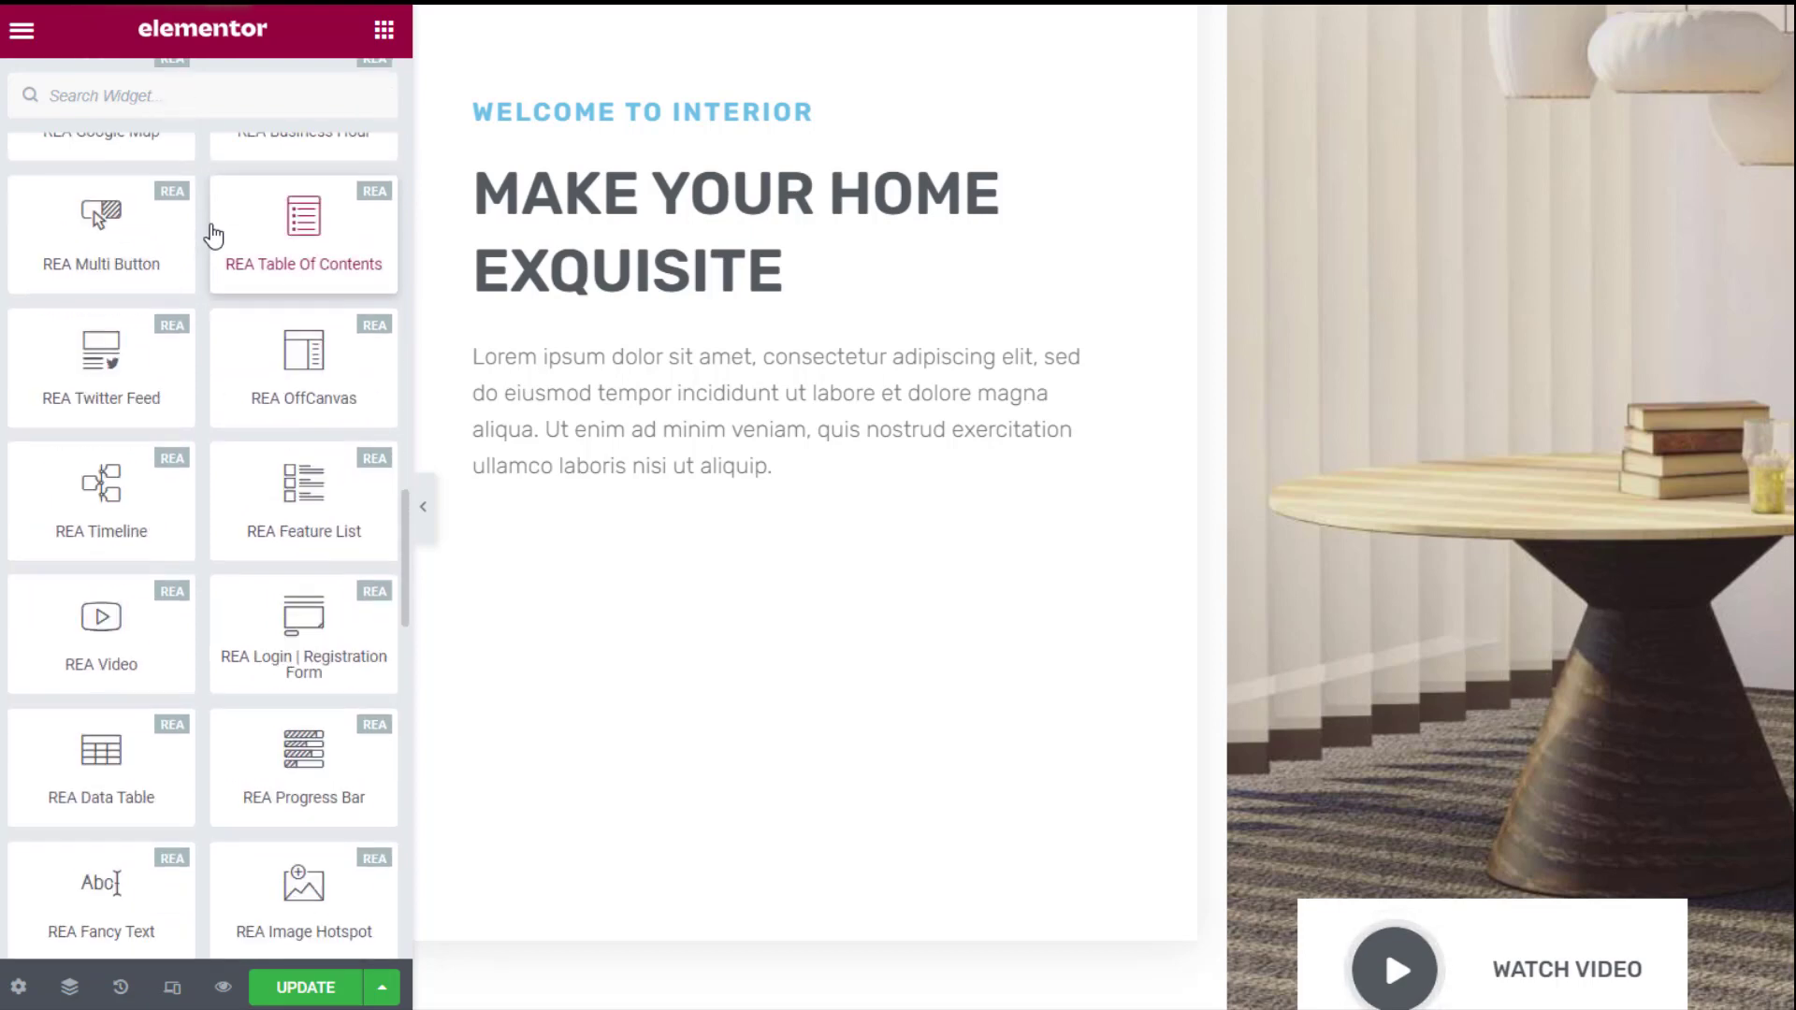
scroll(215, 234, "down", 6)
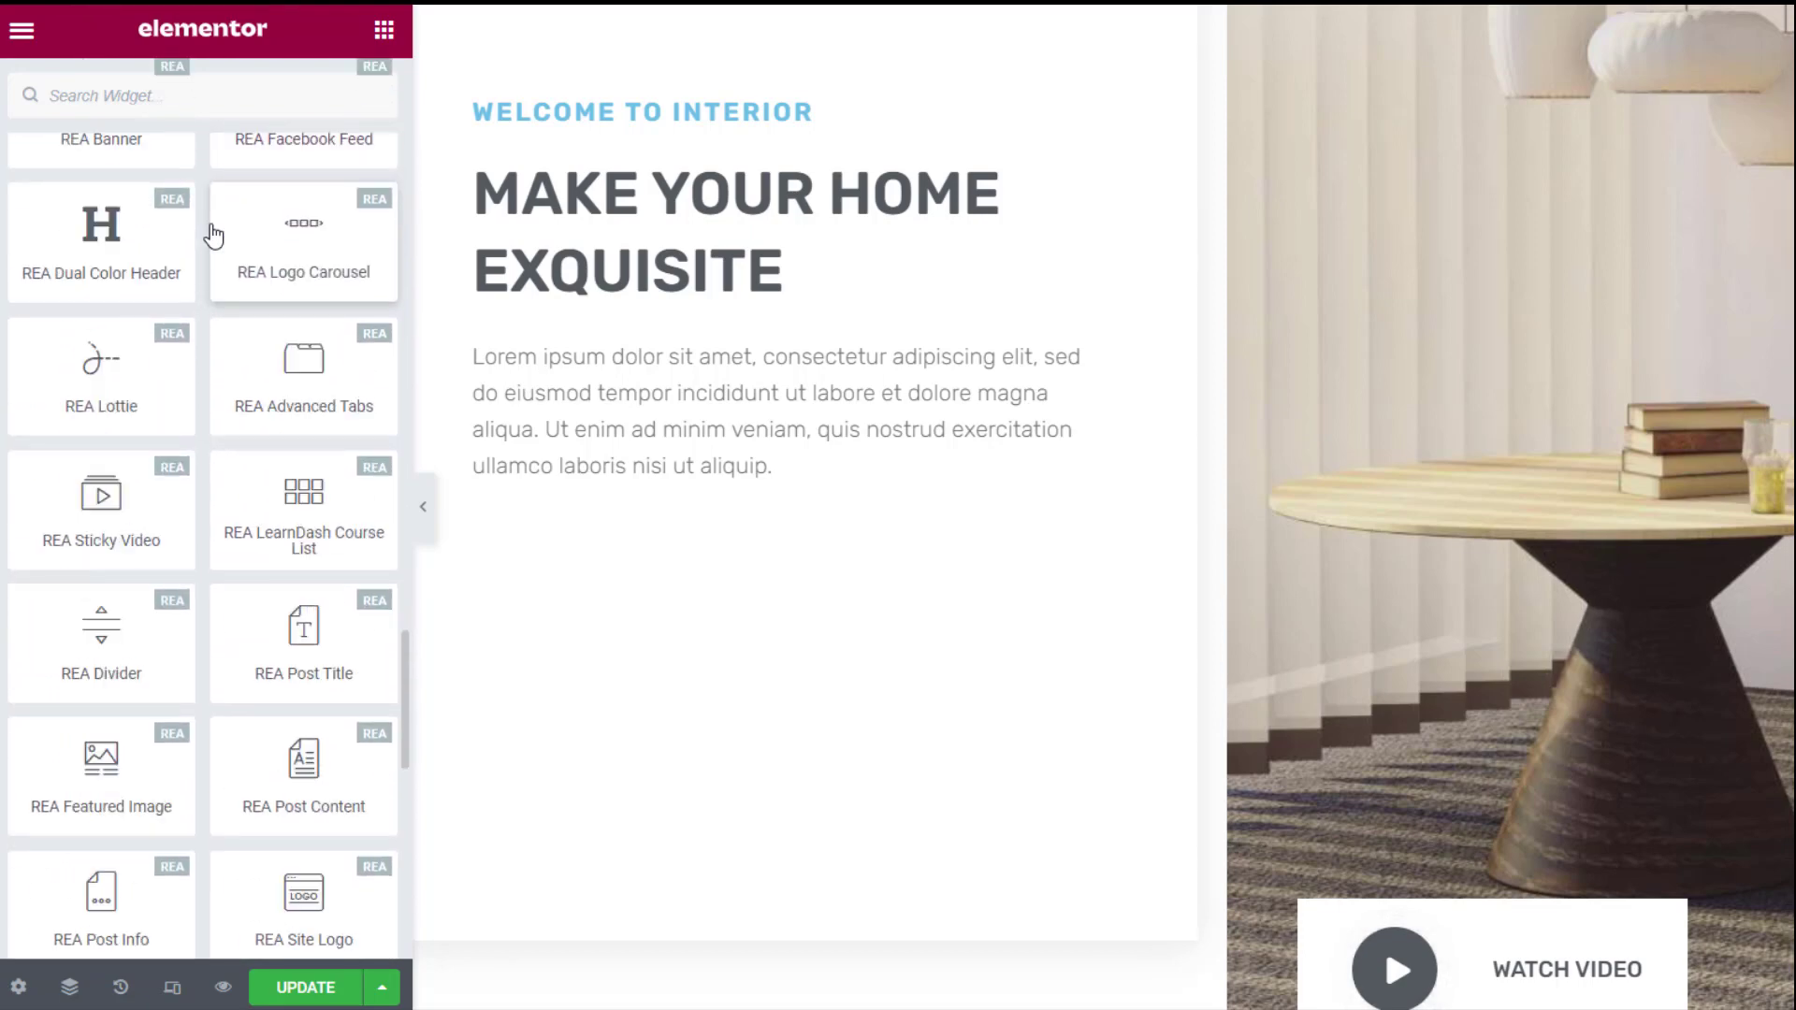
left_click(132, 96)
type("rea advanced")
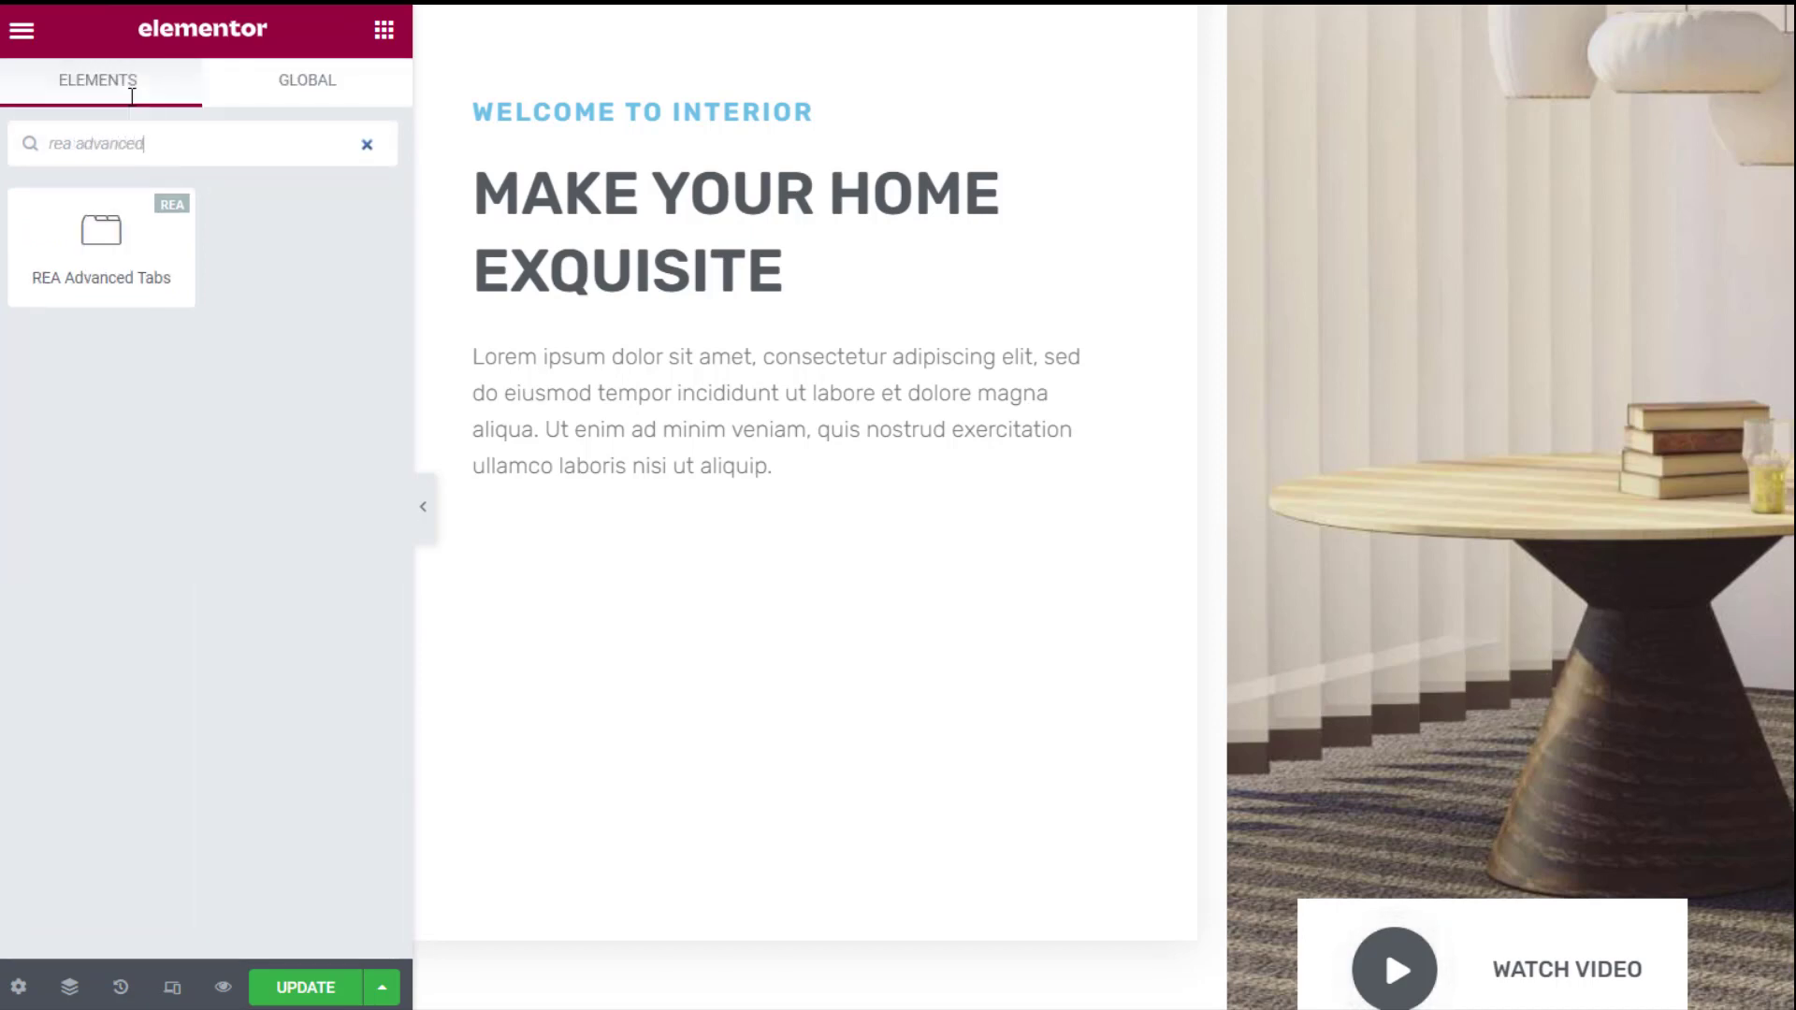
type(" tabs")
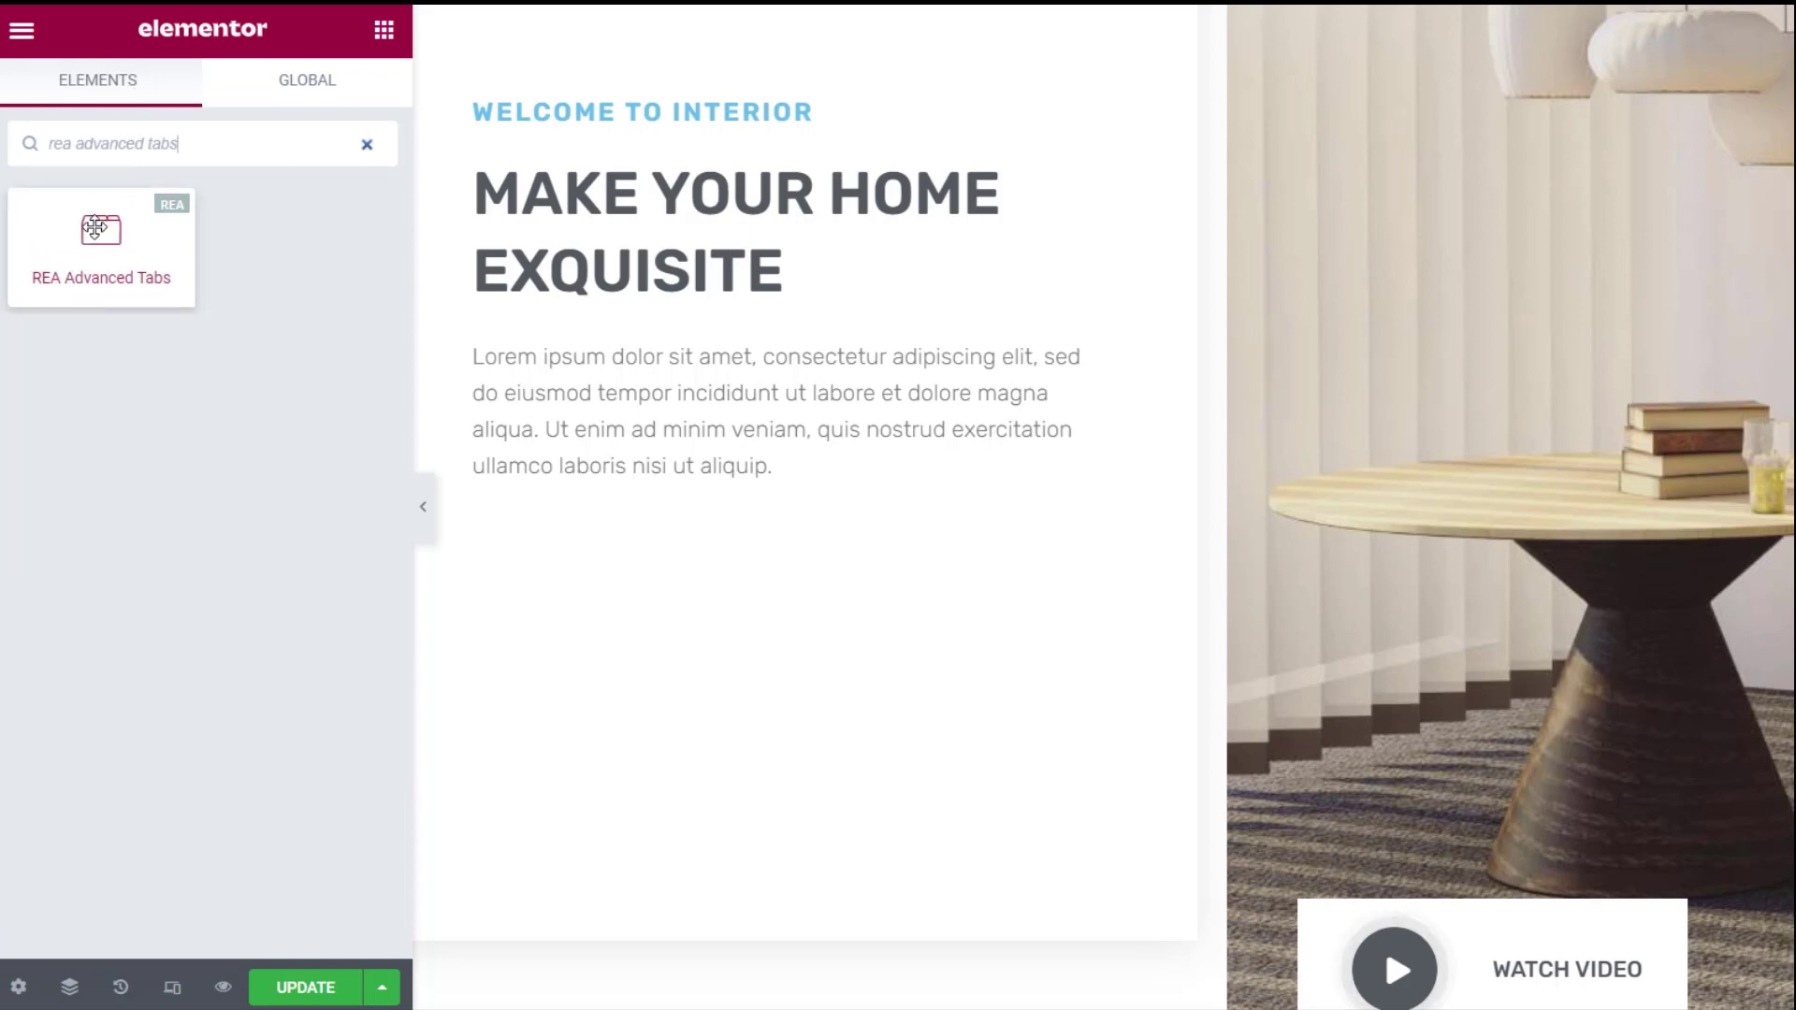
- Drop REA Advanced Tabs below the intro paragraph and preview its other tabs
left_click_drag(93, 227, 680, 548)
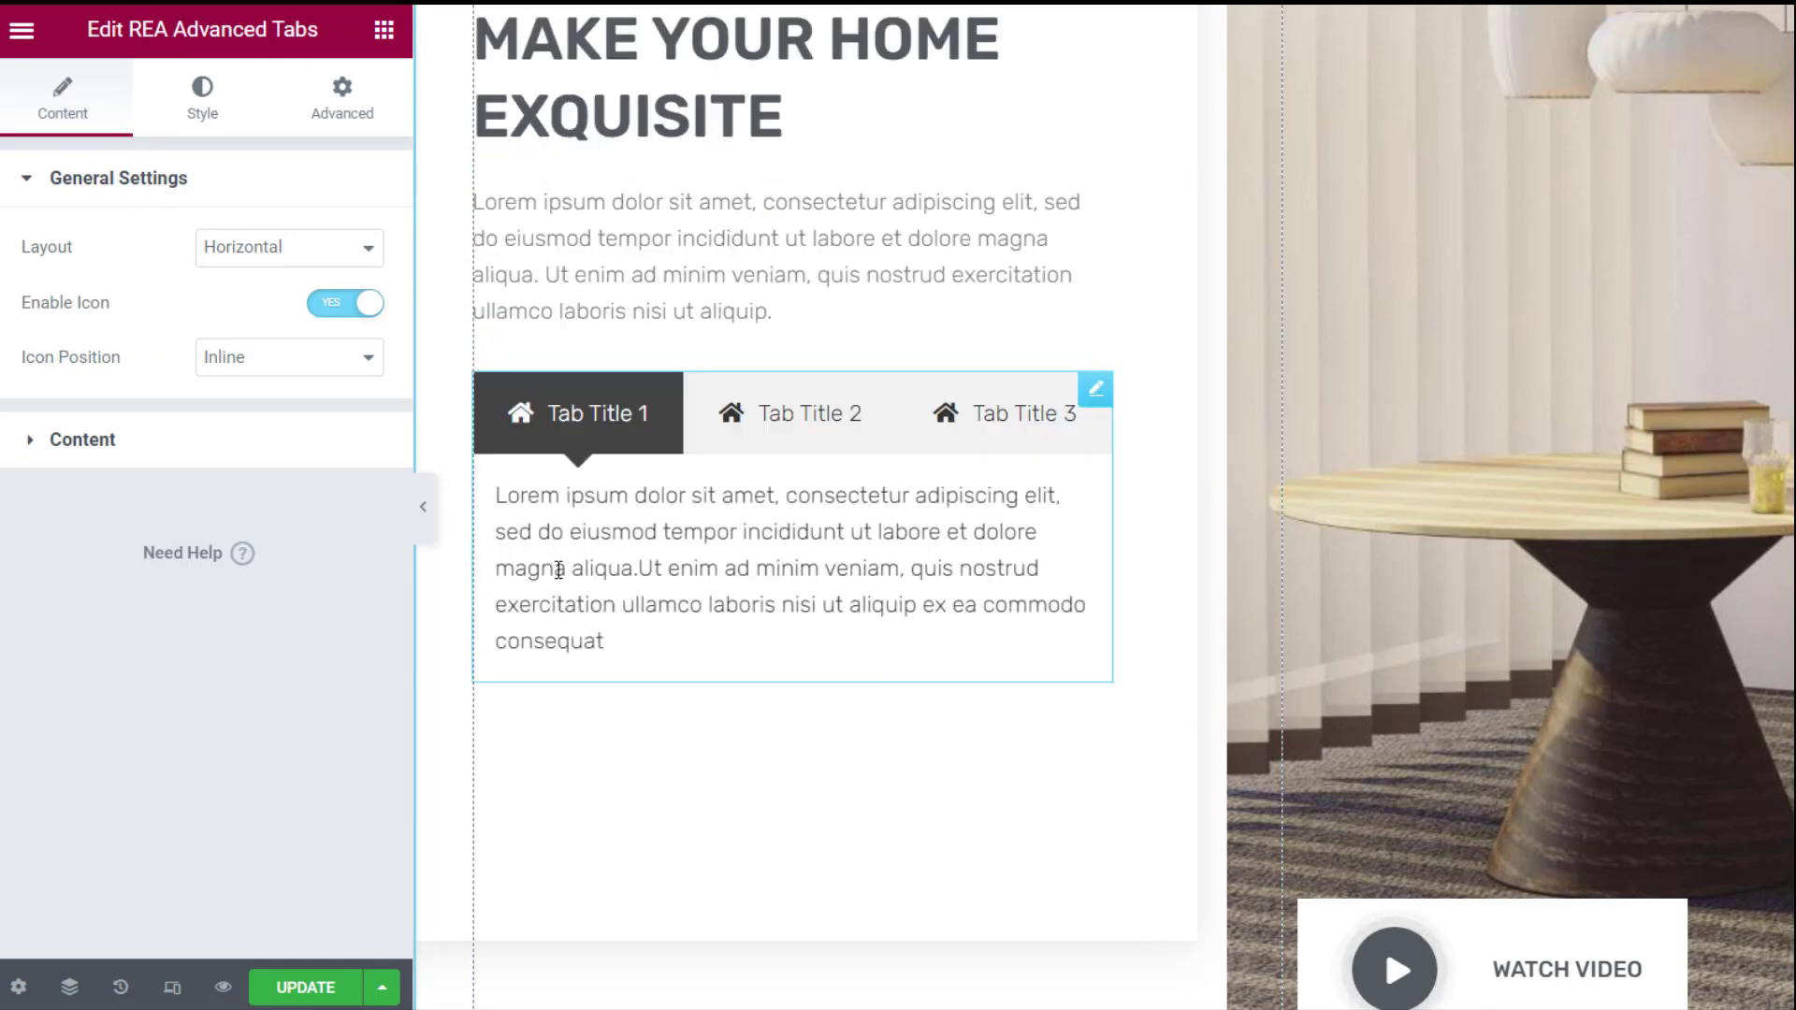
left_click(791, 440)
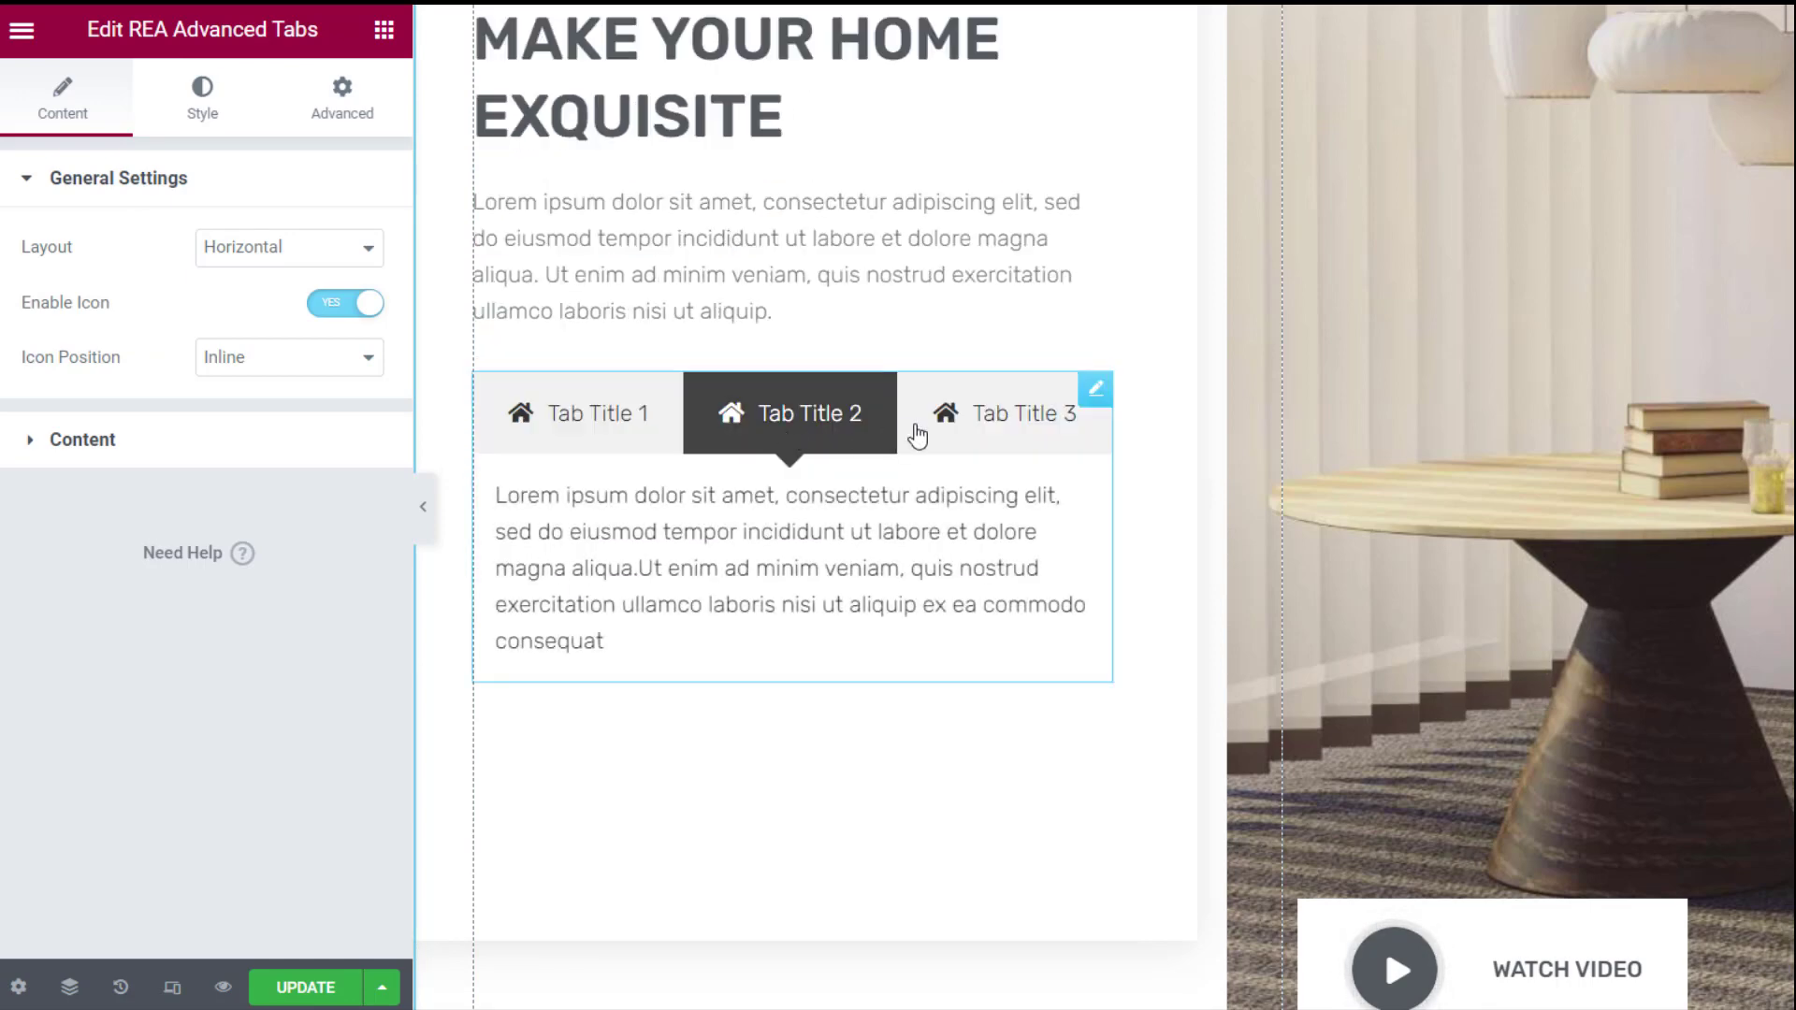
left_click(965, 428)
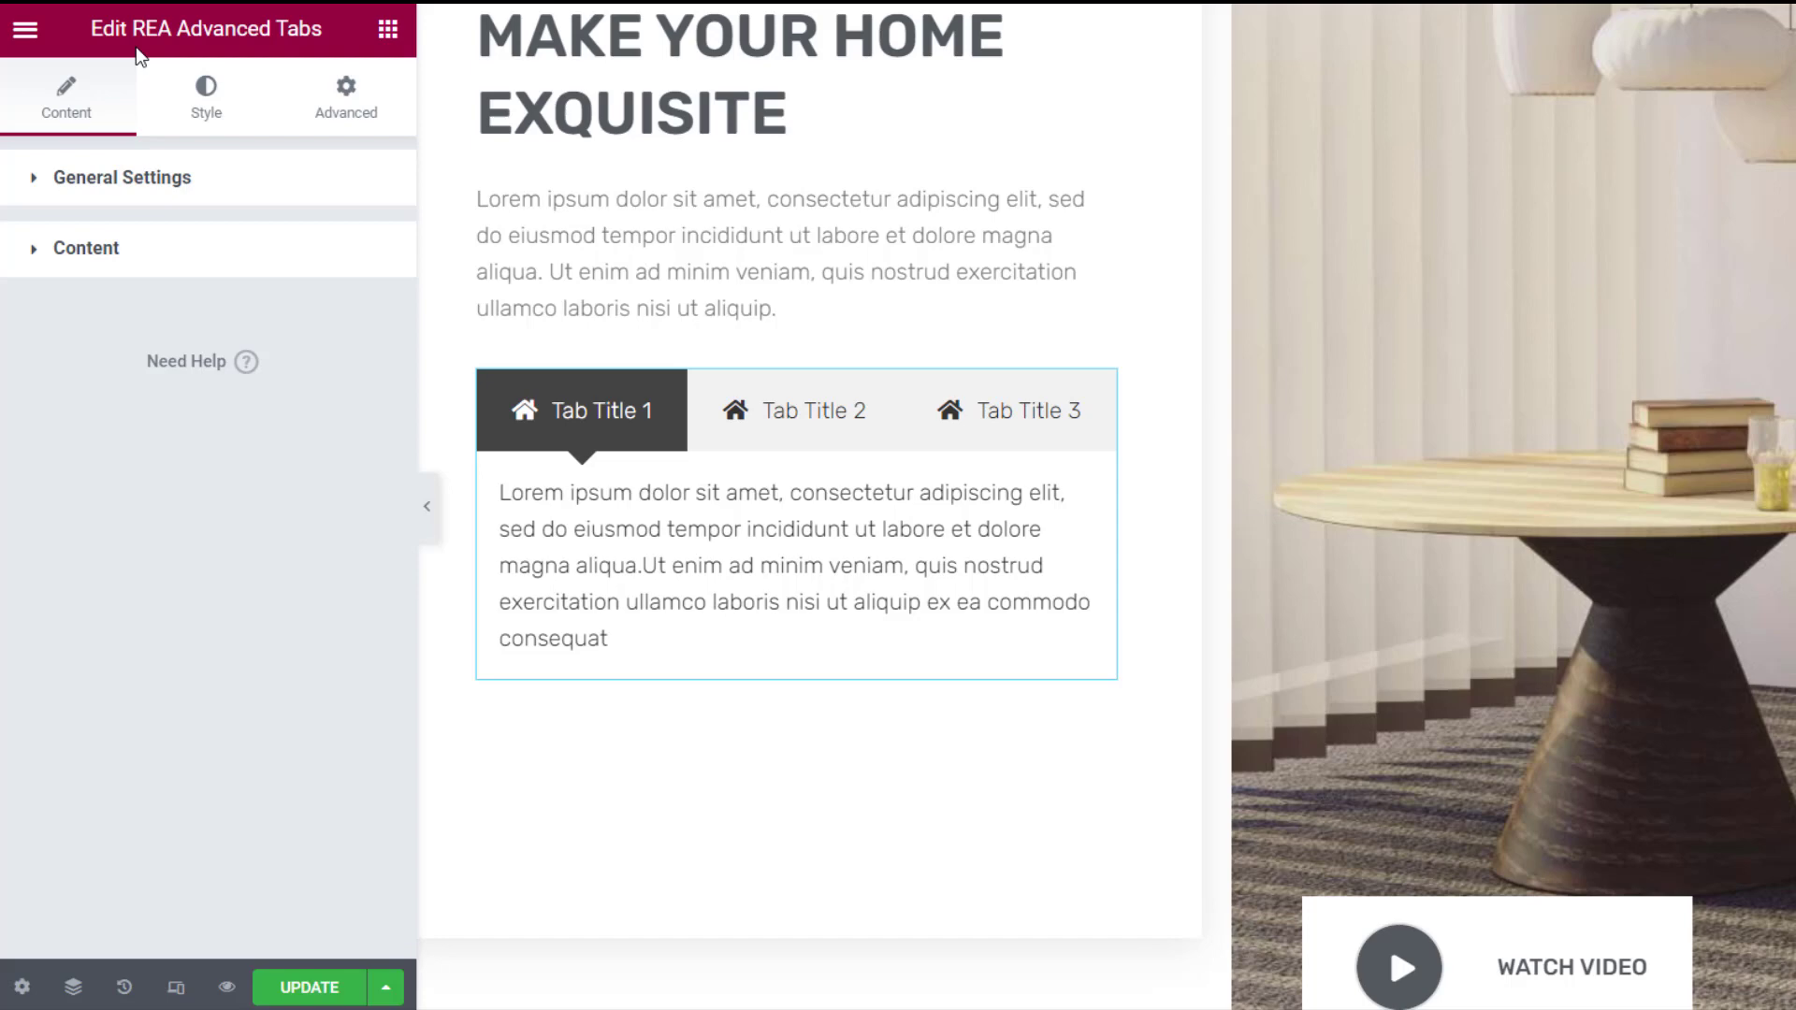
- In General Settings, try the vertical tab layout, then return to horizontal
left_click(145, 187)
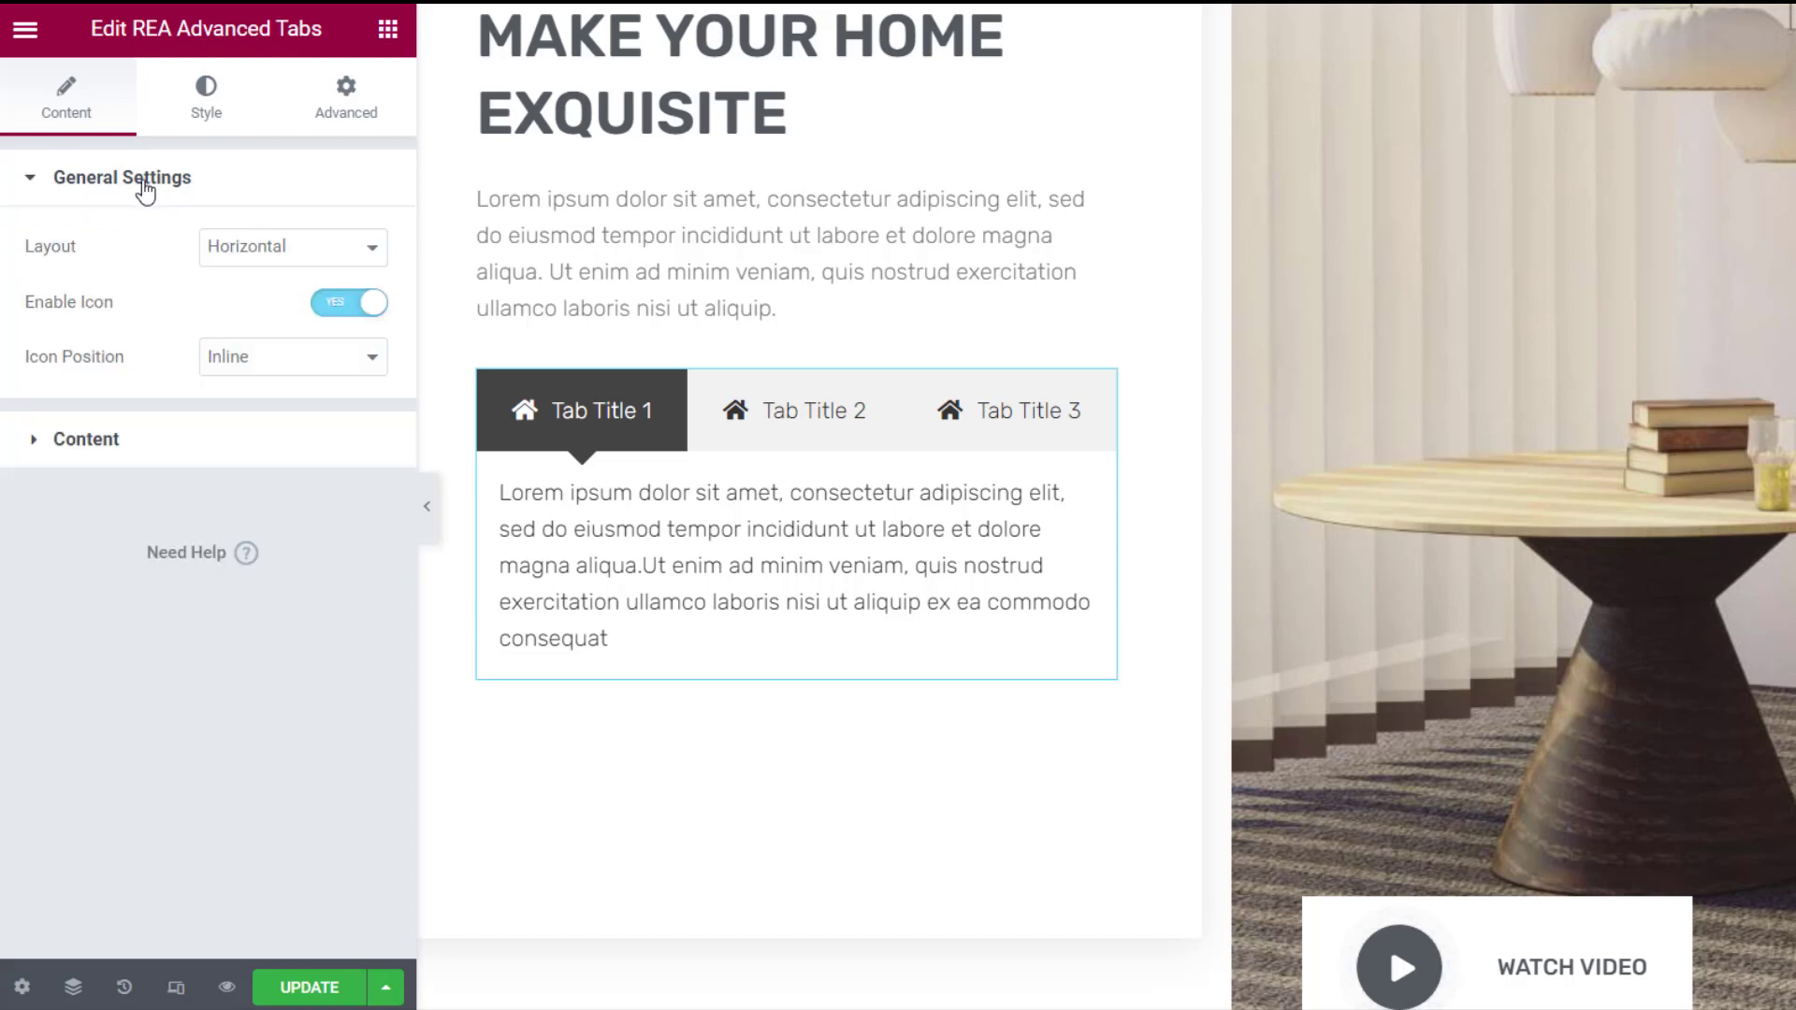
left_click(322, 261)
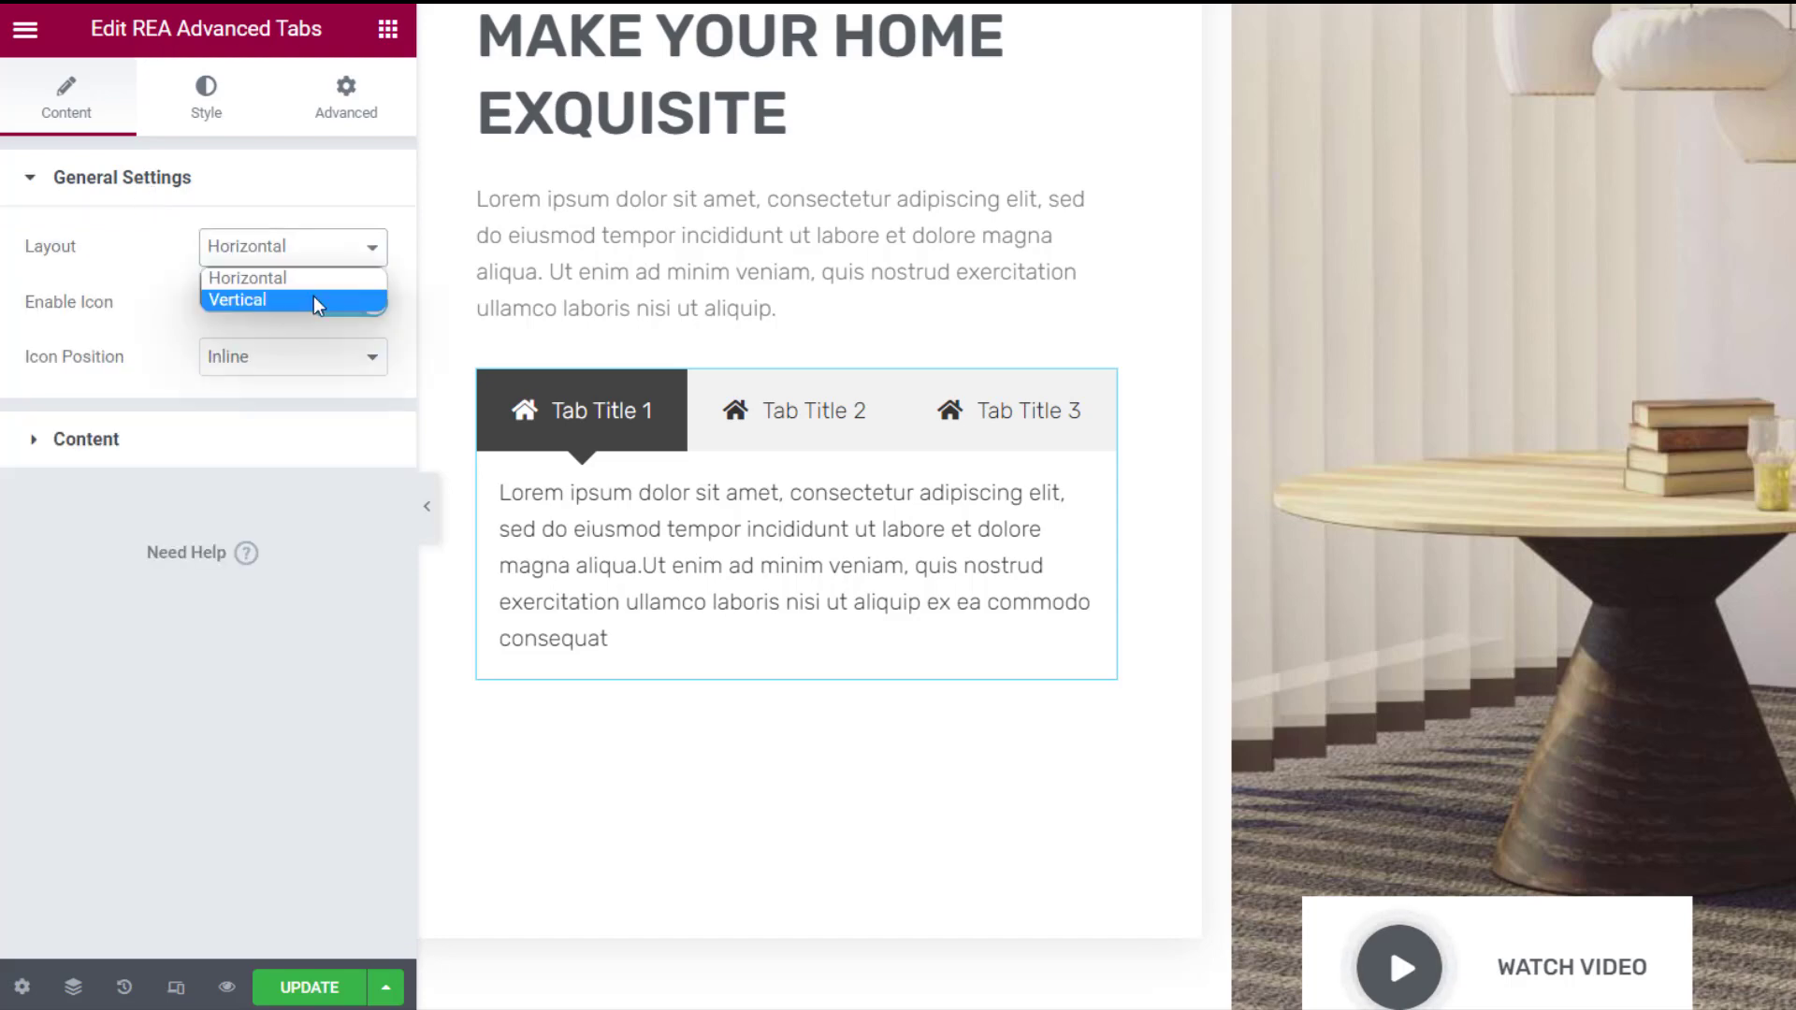
left_click(318, 301)
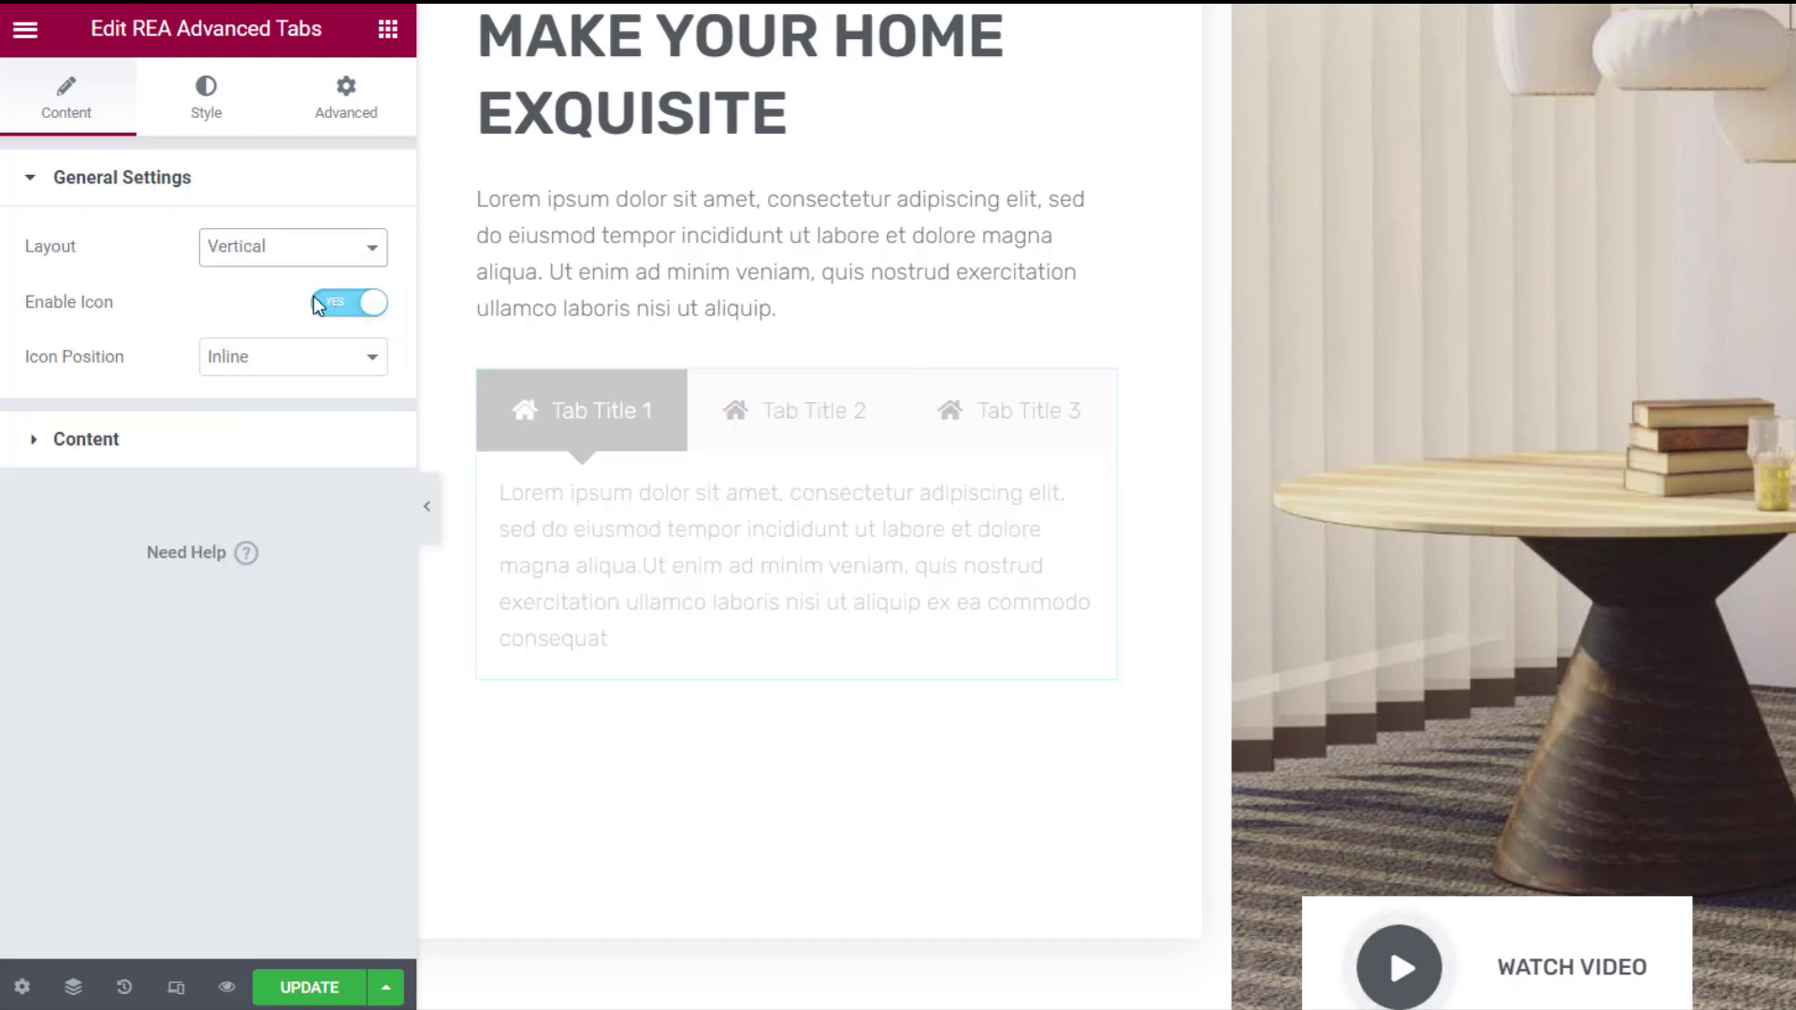
left_click(267, 257)
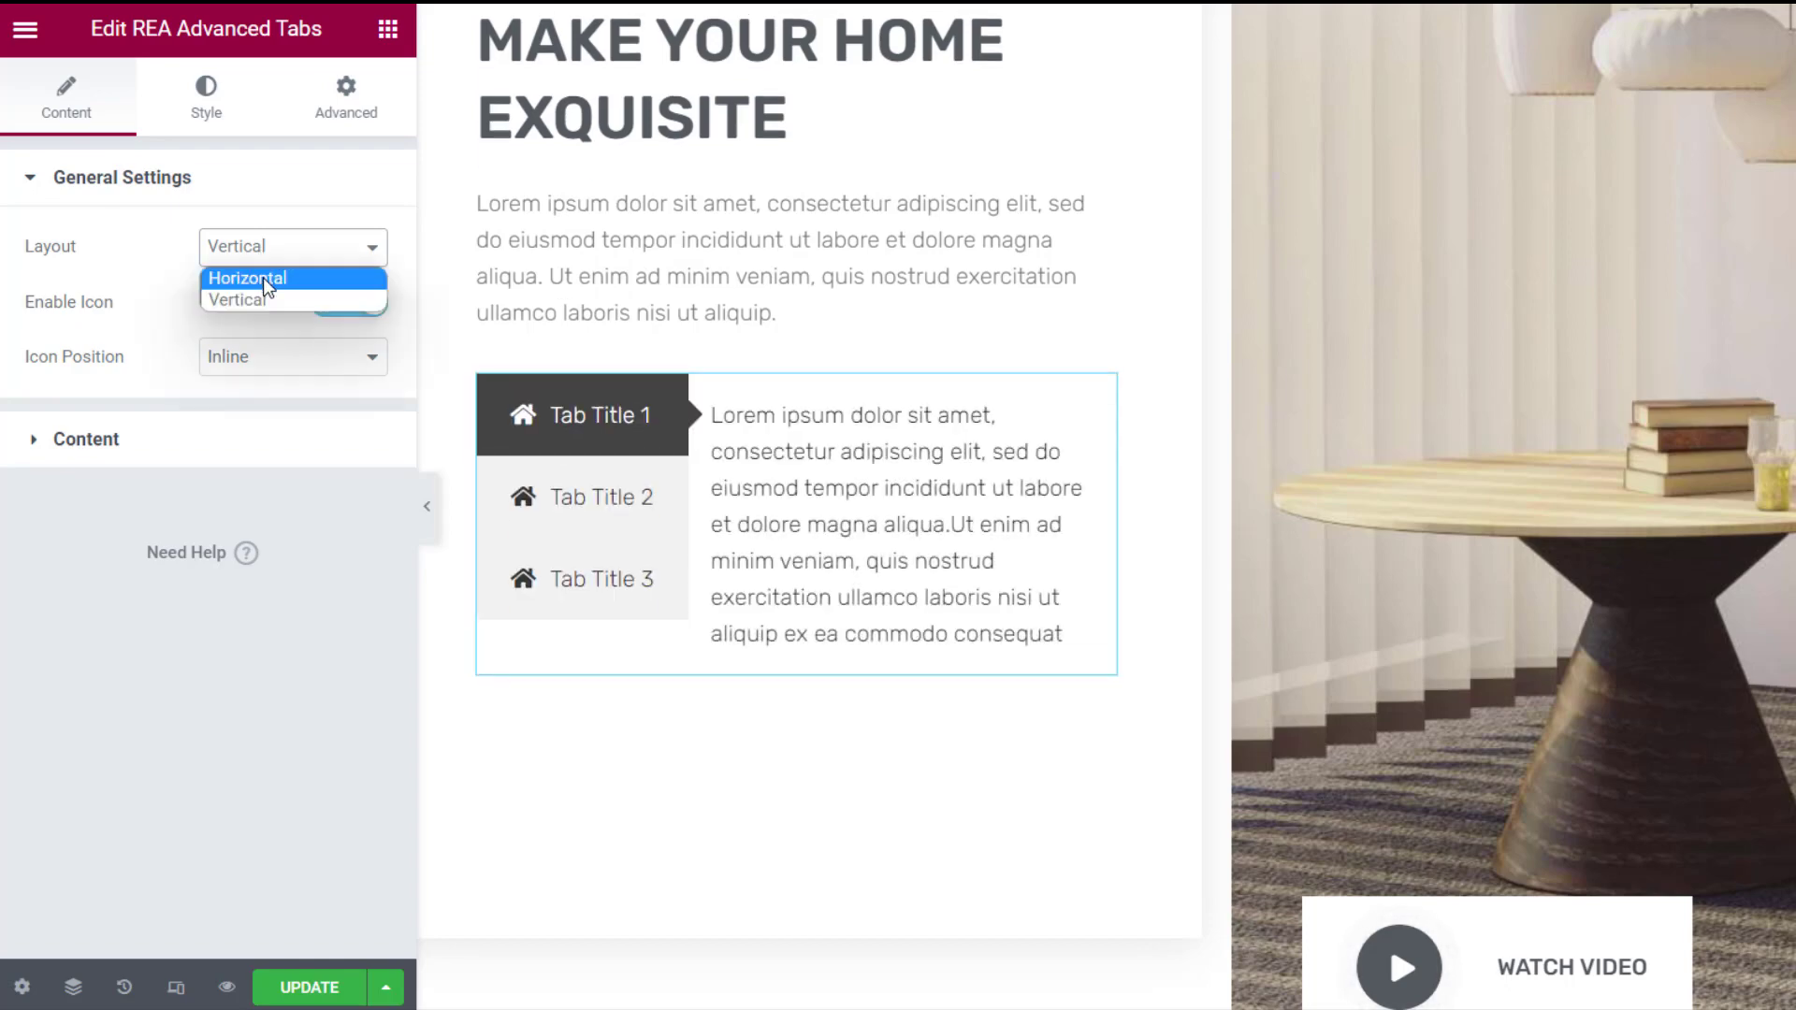
left_click(267, 280)
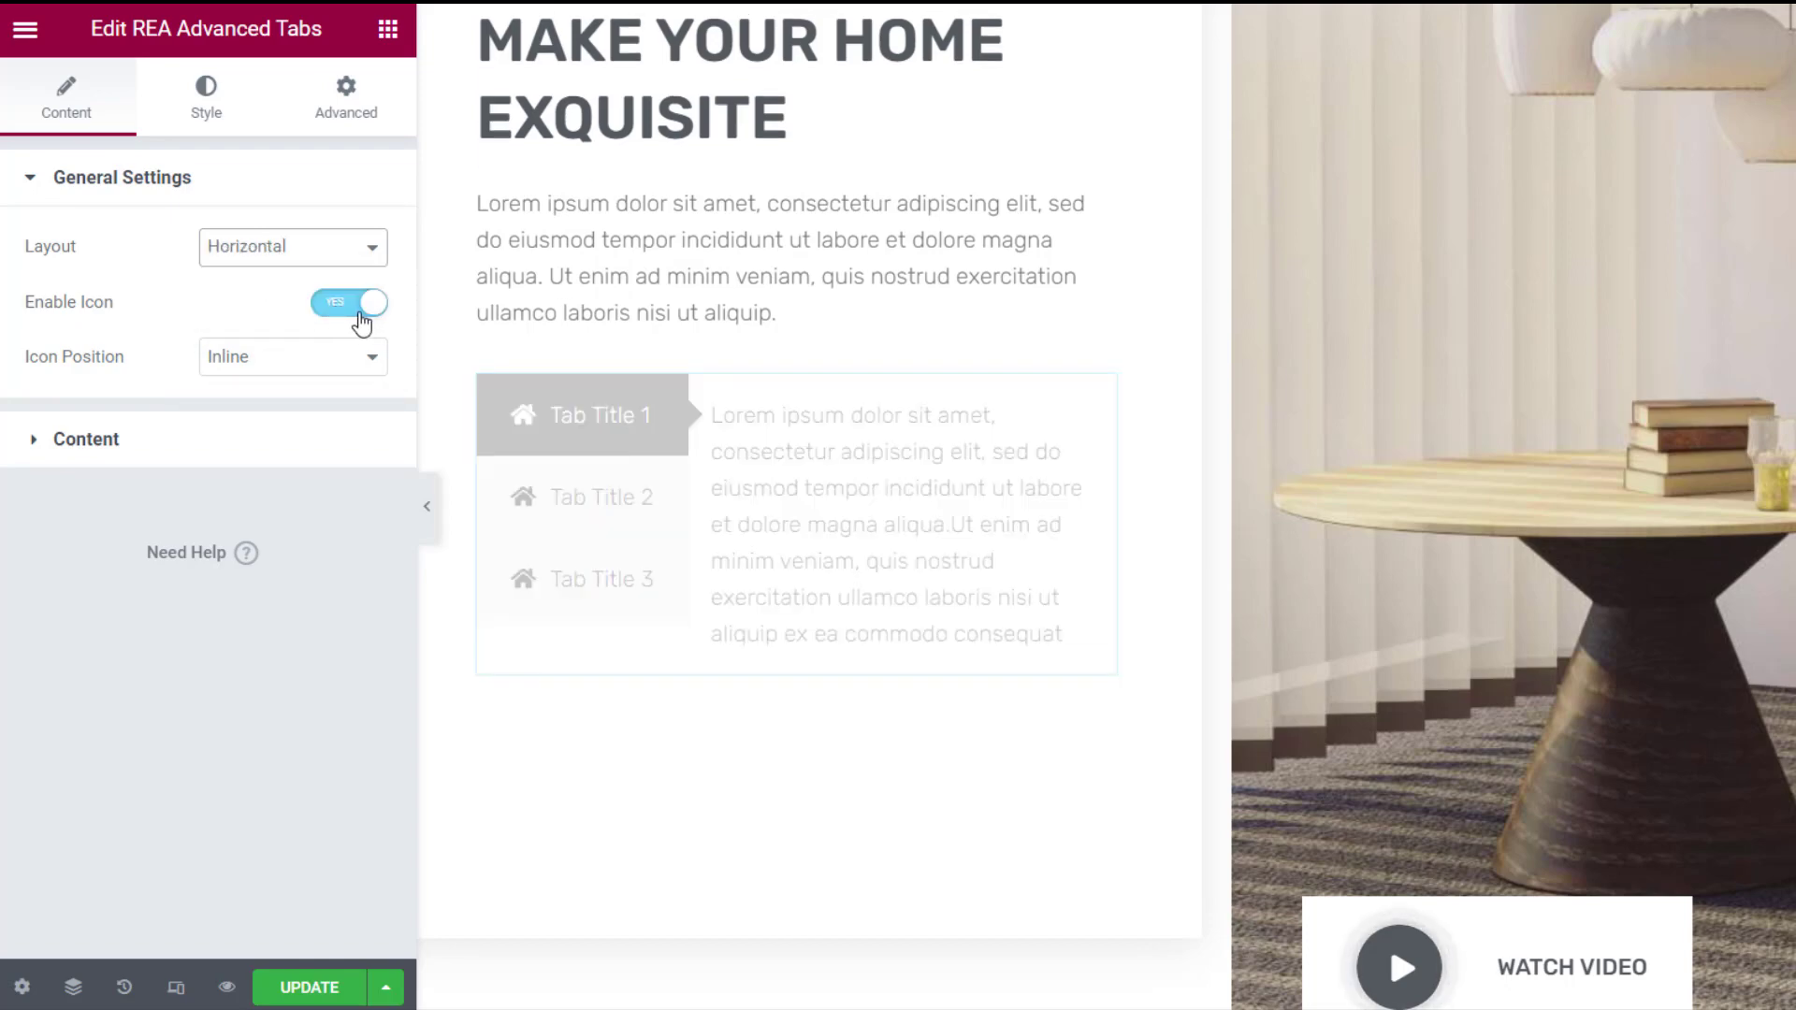
- Turn the tab icons off and back on, and bring up the Icon Position choices
left_click(360, 315)
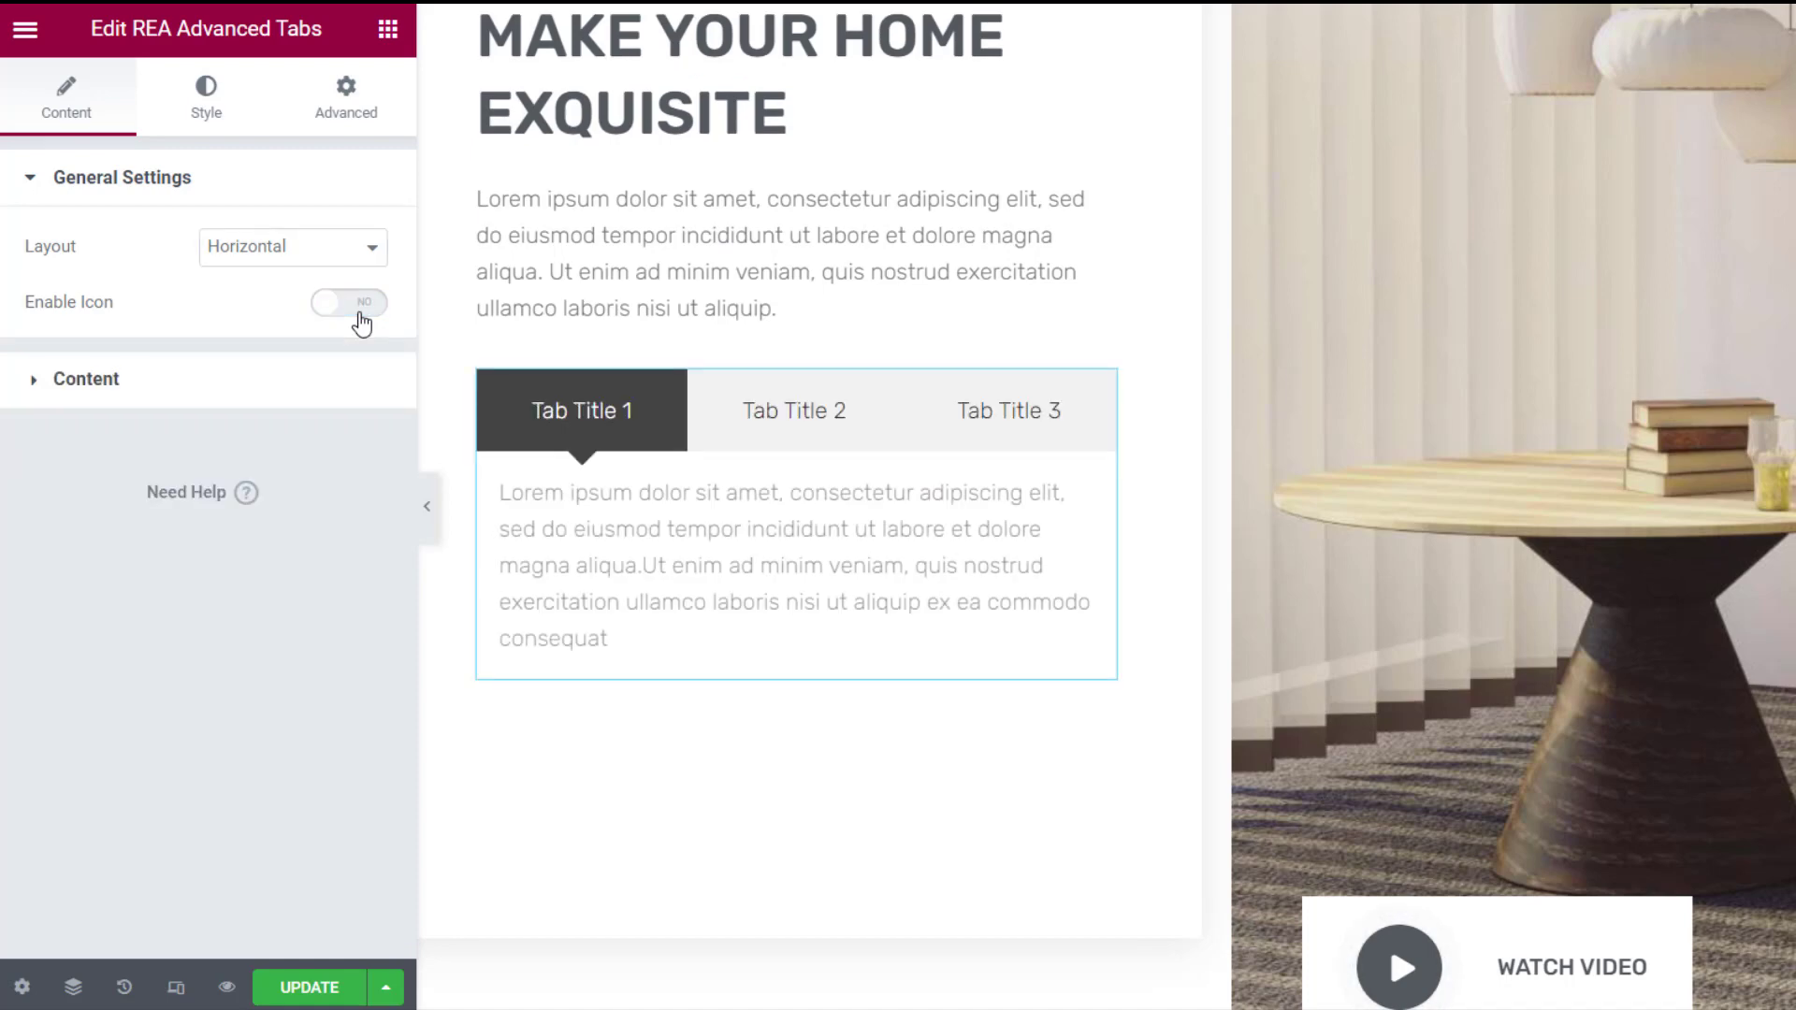
left_click(361, 316)
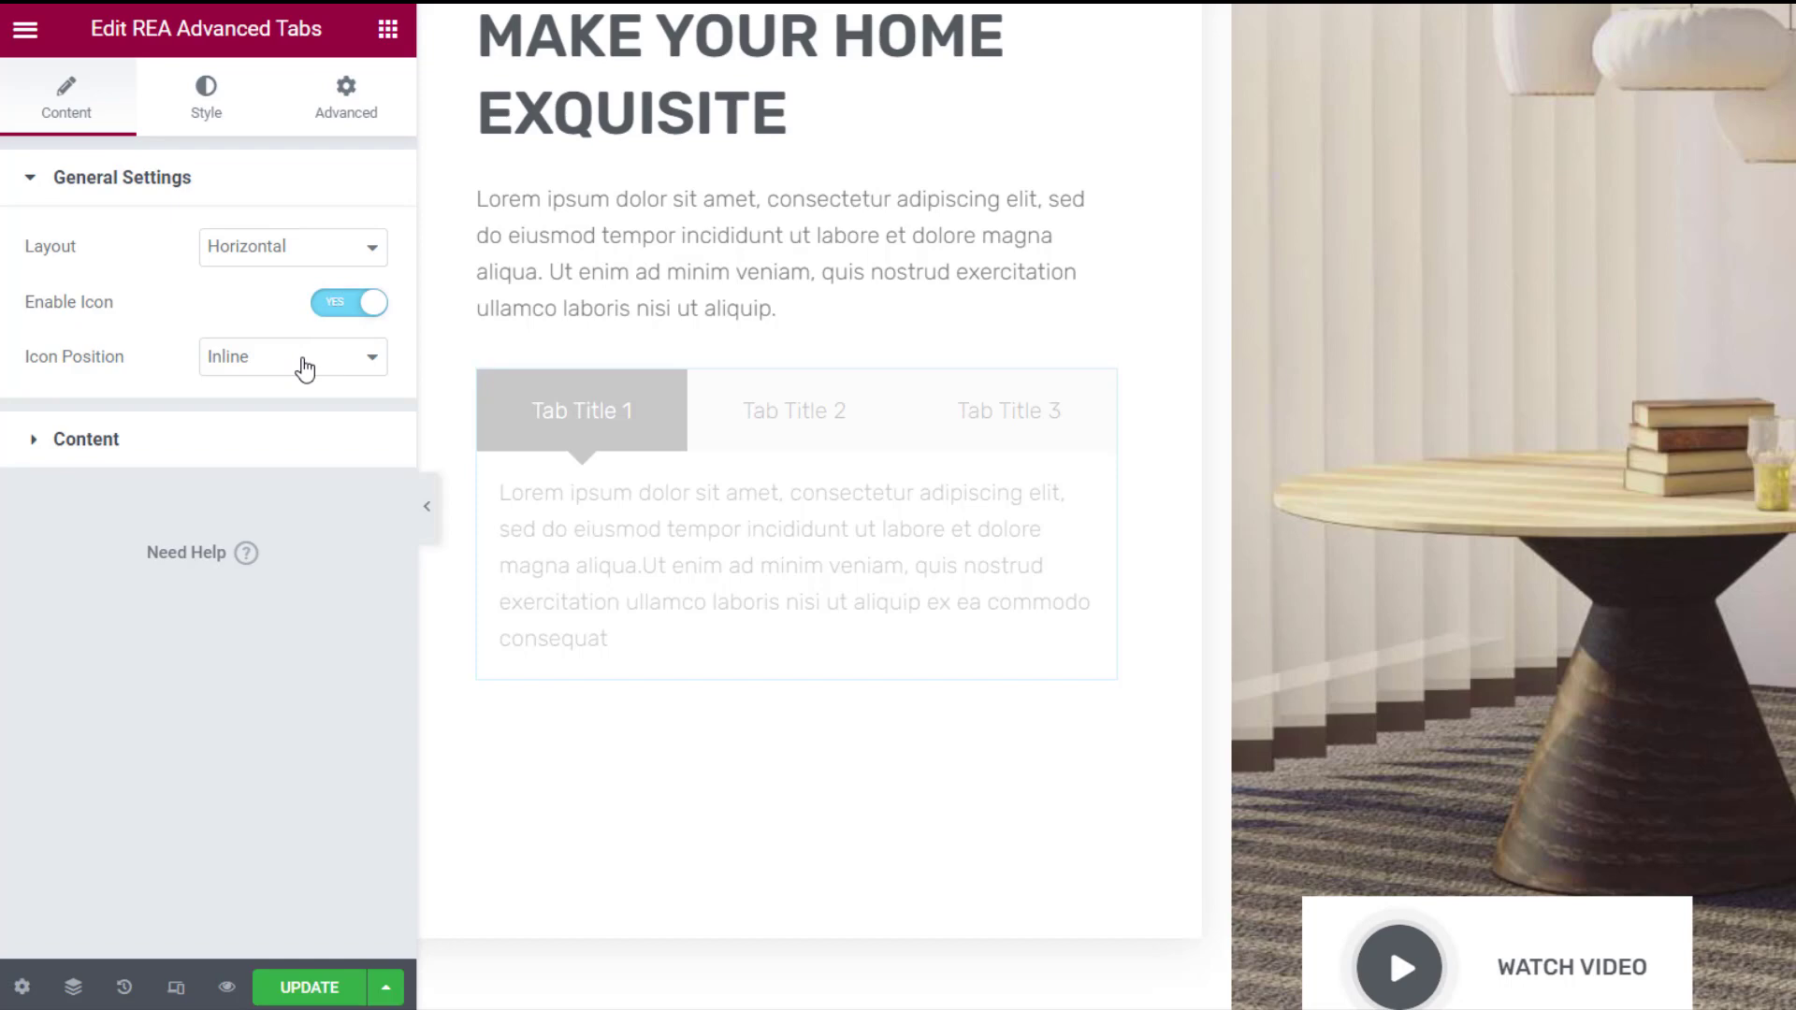
left_click(302, 361)
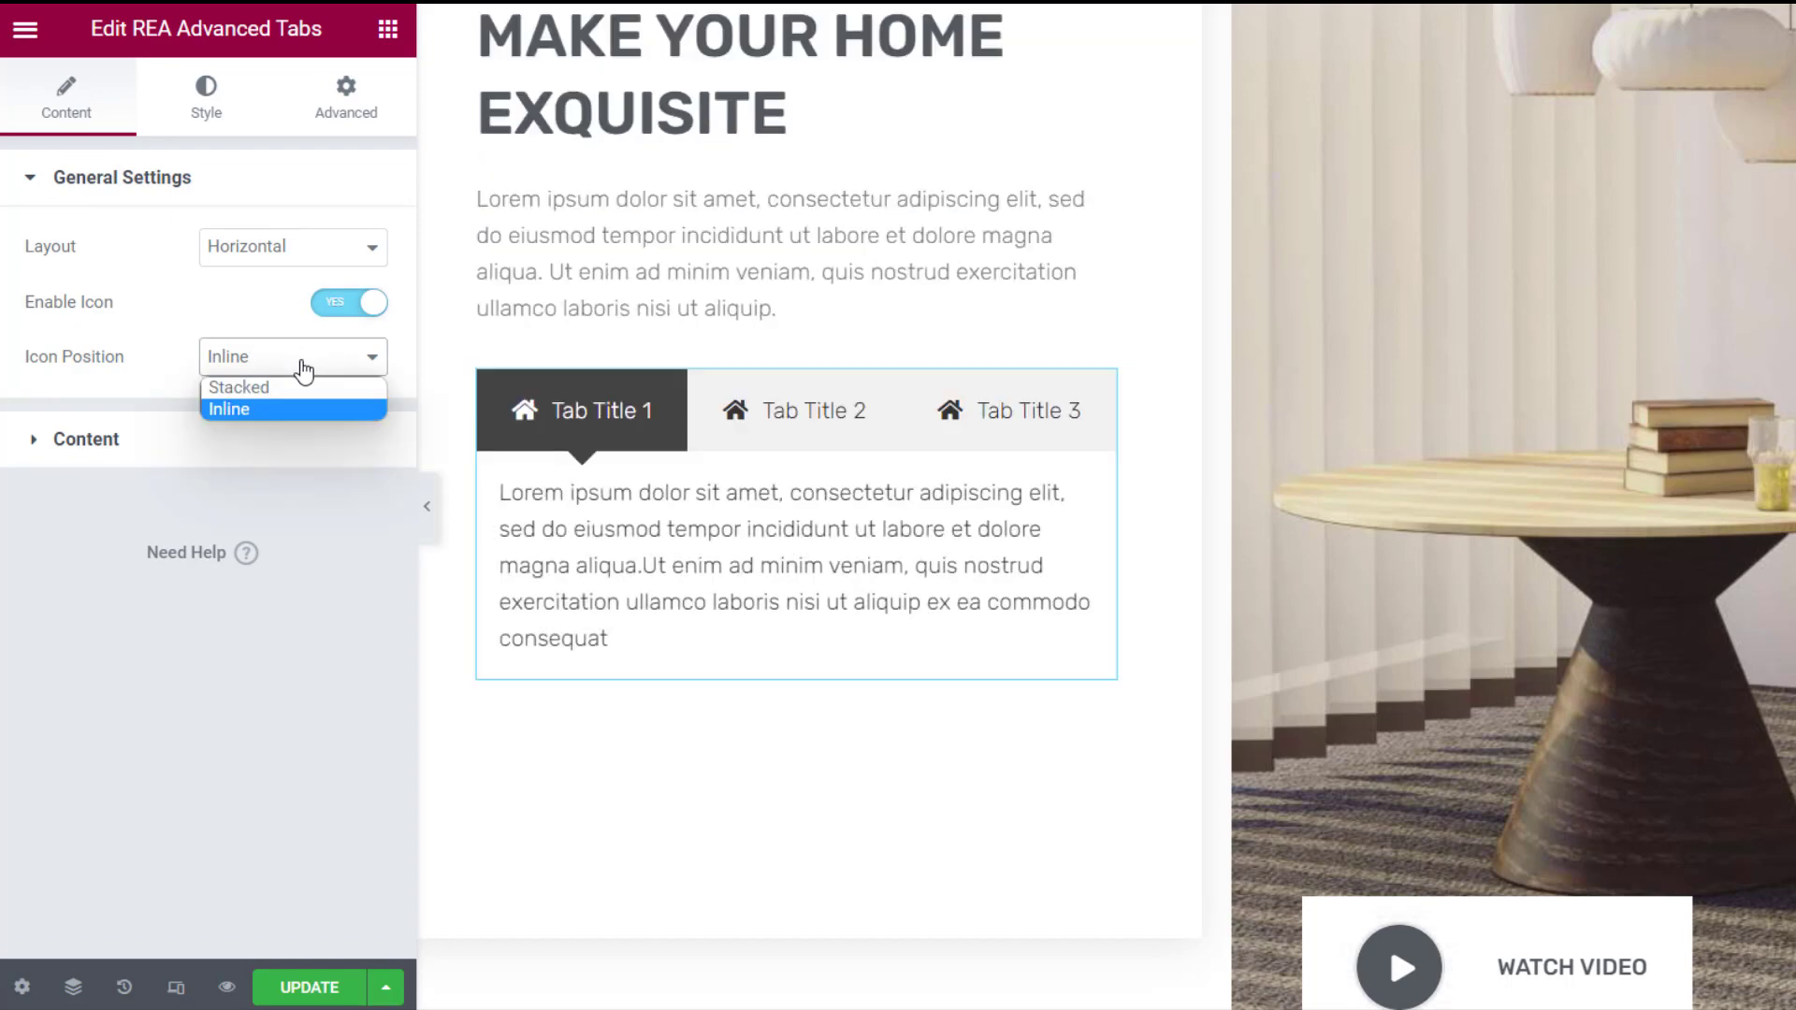
- Keep icons inline and open Tab Title 1, leaving it as a non-default tab
left_click(145, 445)
left_click(142, 444)
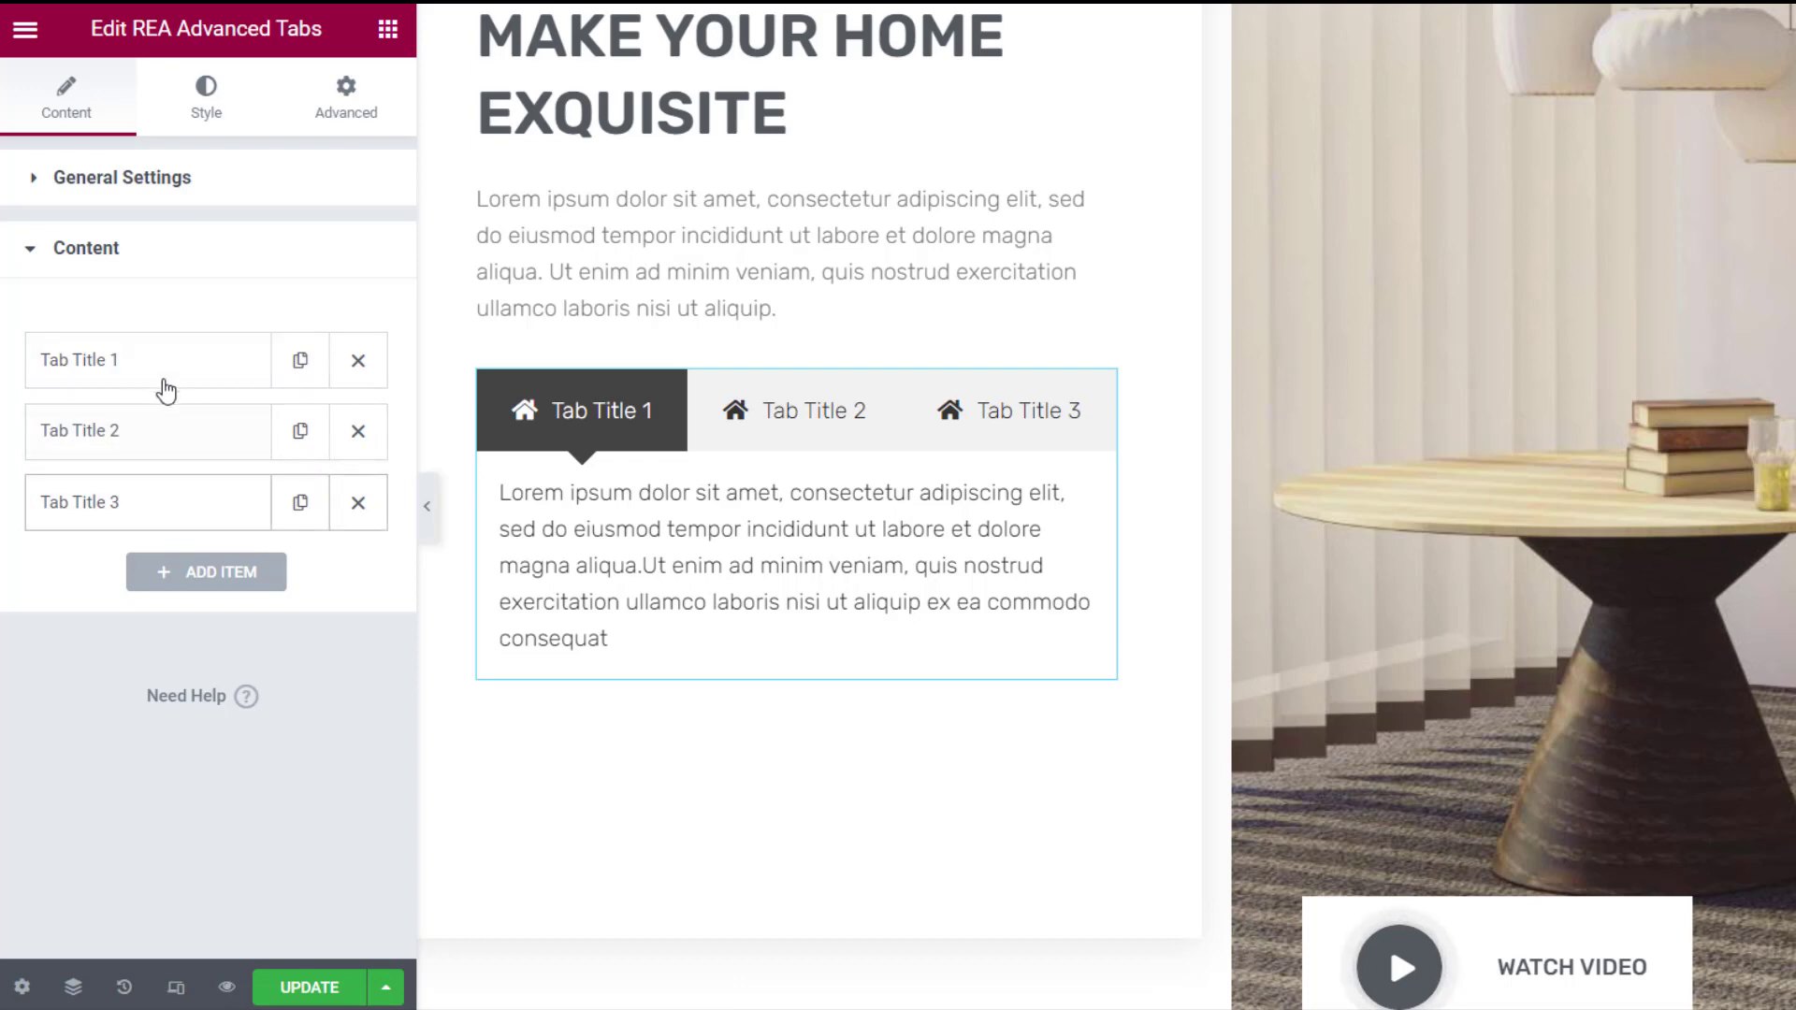
left_click(161, 383)
left_click(337, 425)
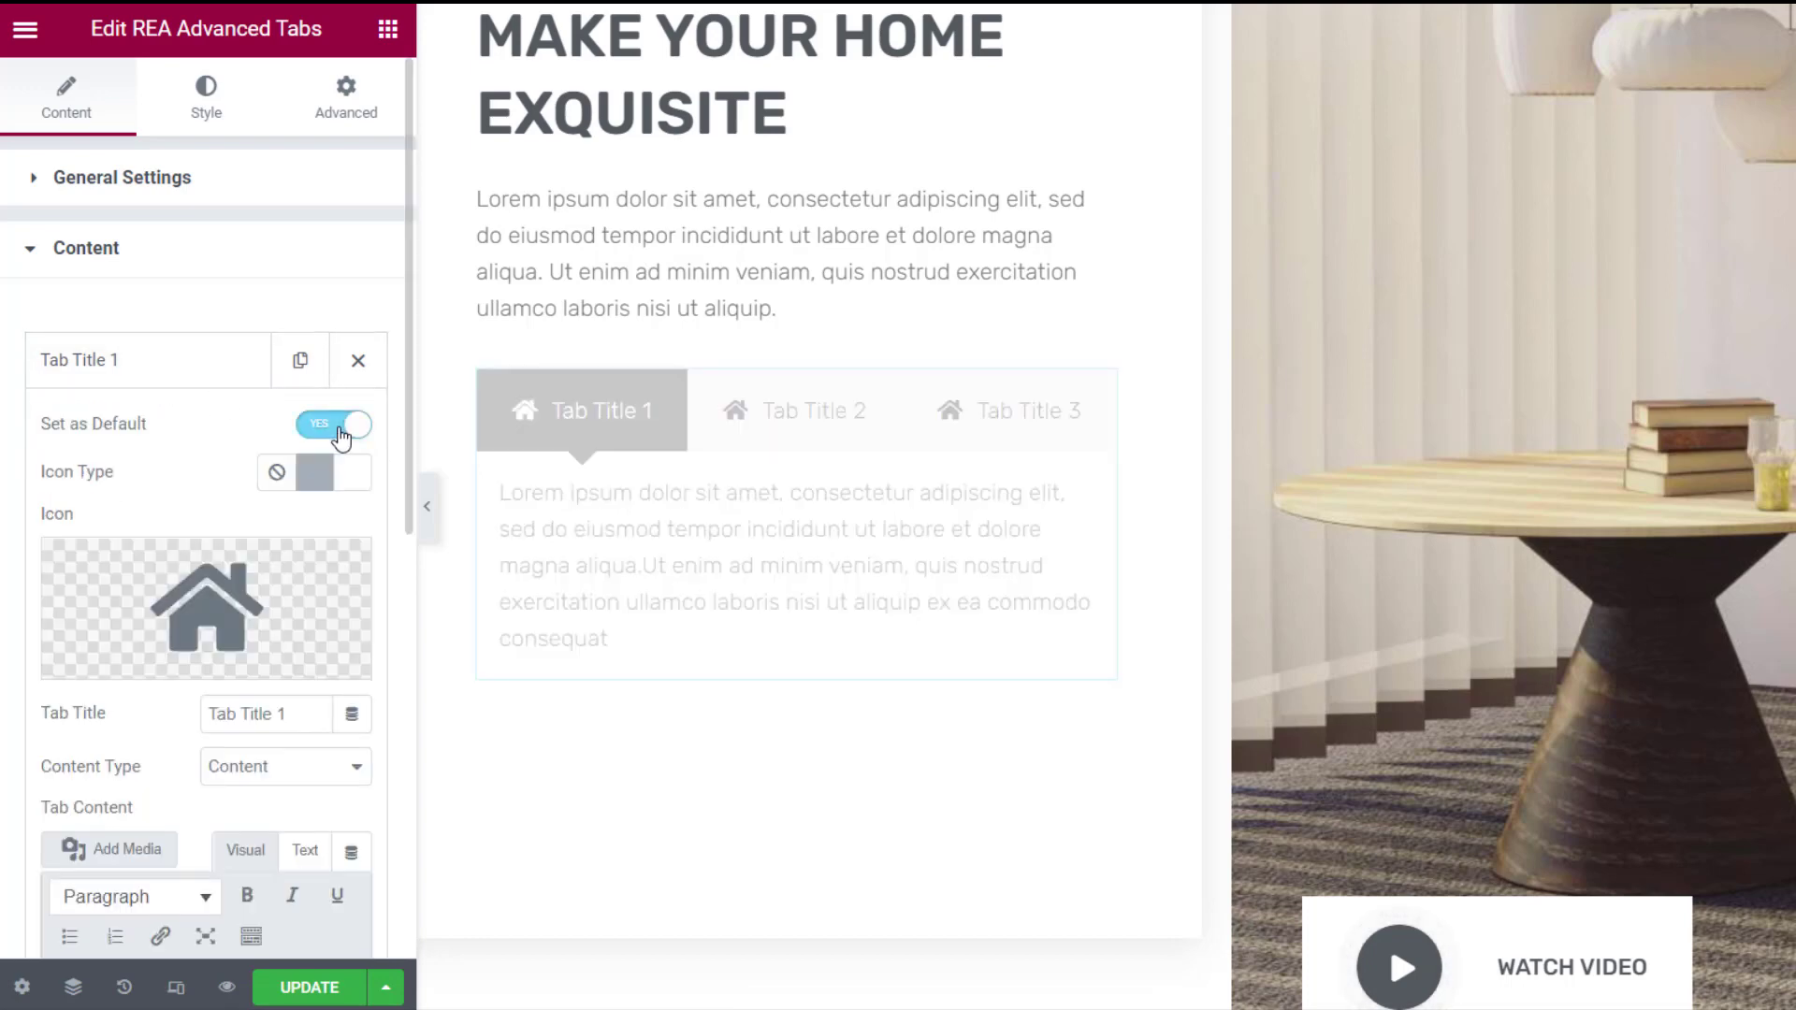
left_click(339, 428)
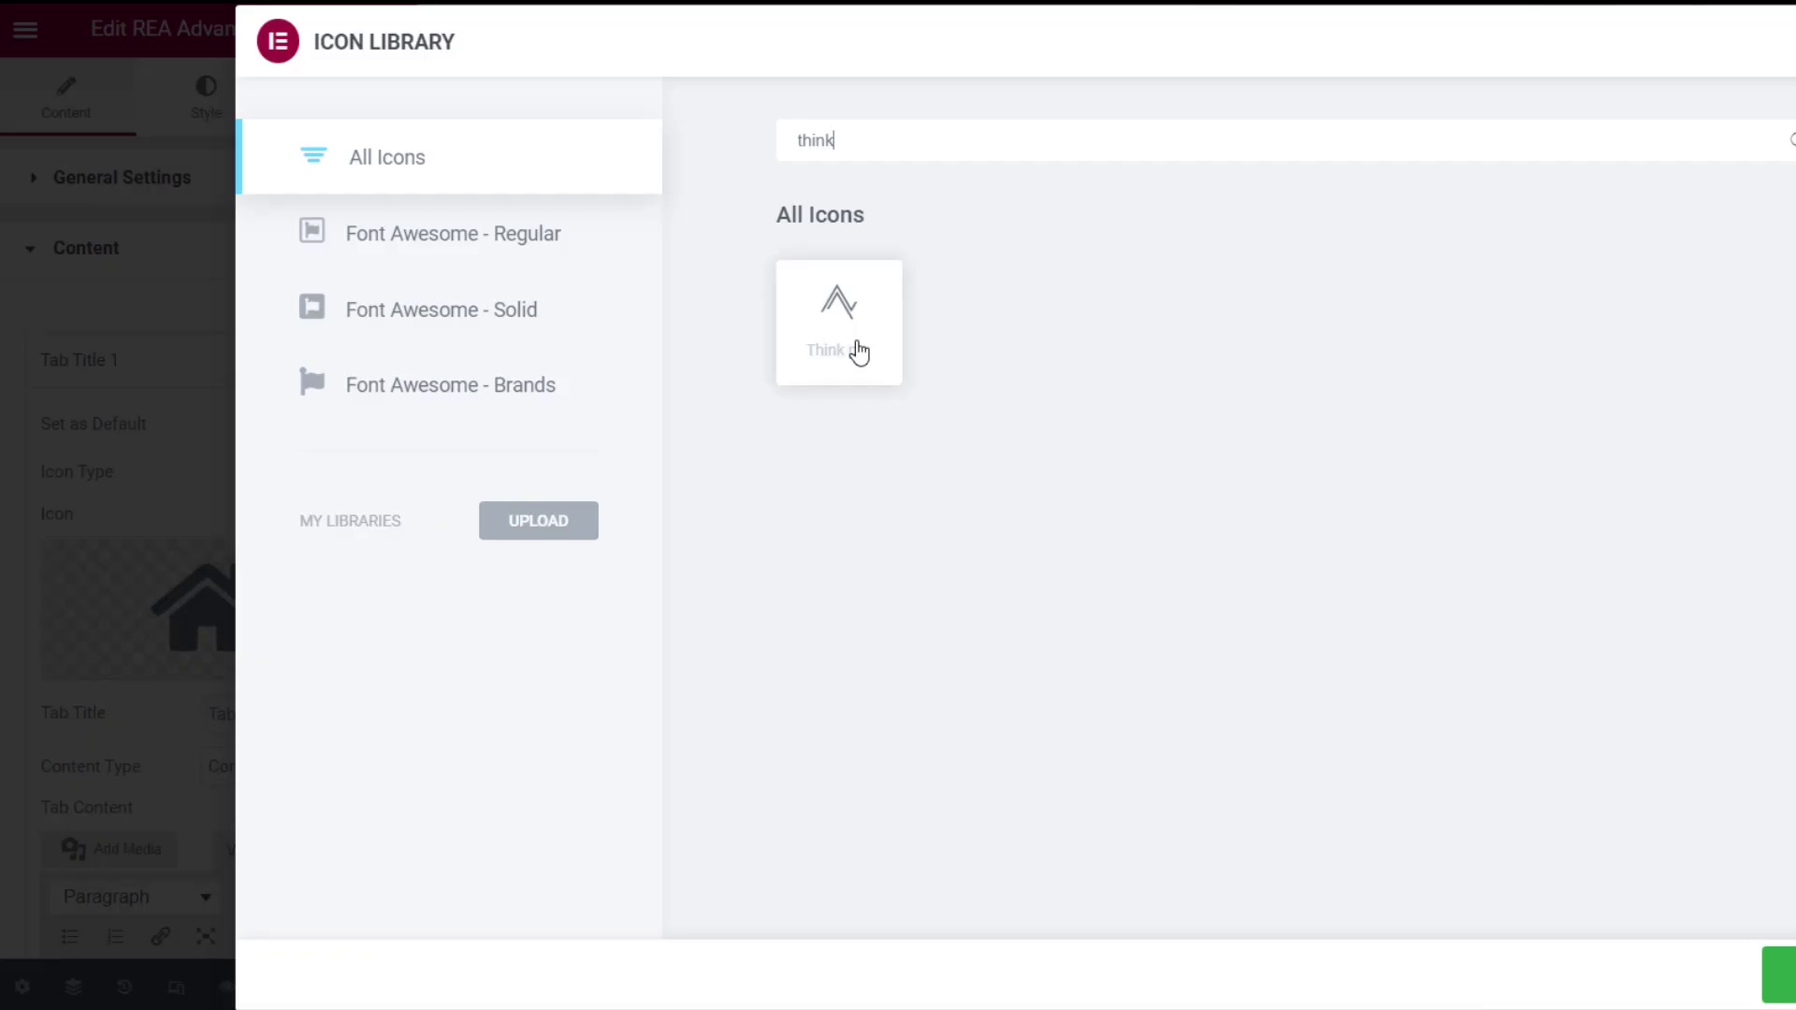
- Insert the Think icon on the first tab, retitle it 'Plan', and select its content text
left_click(858, 353)
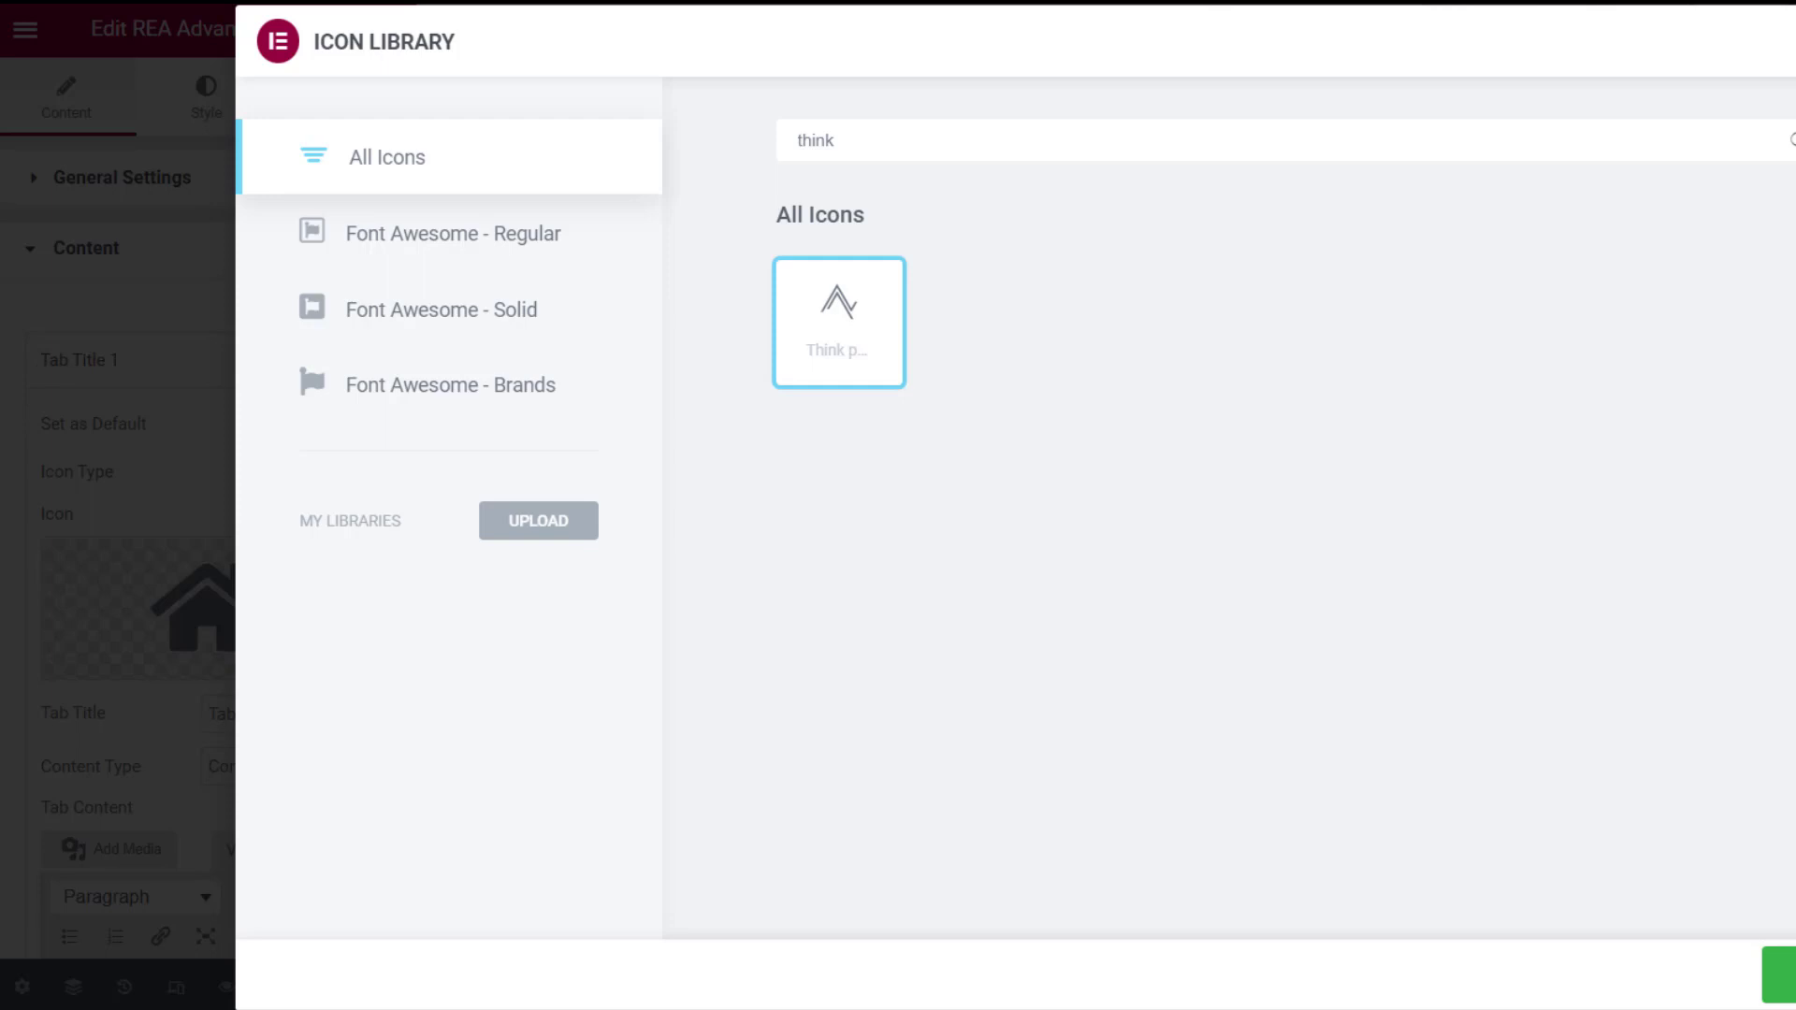
left_click(1777, 975)
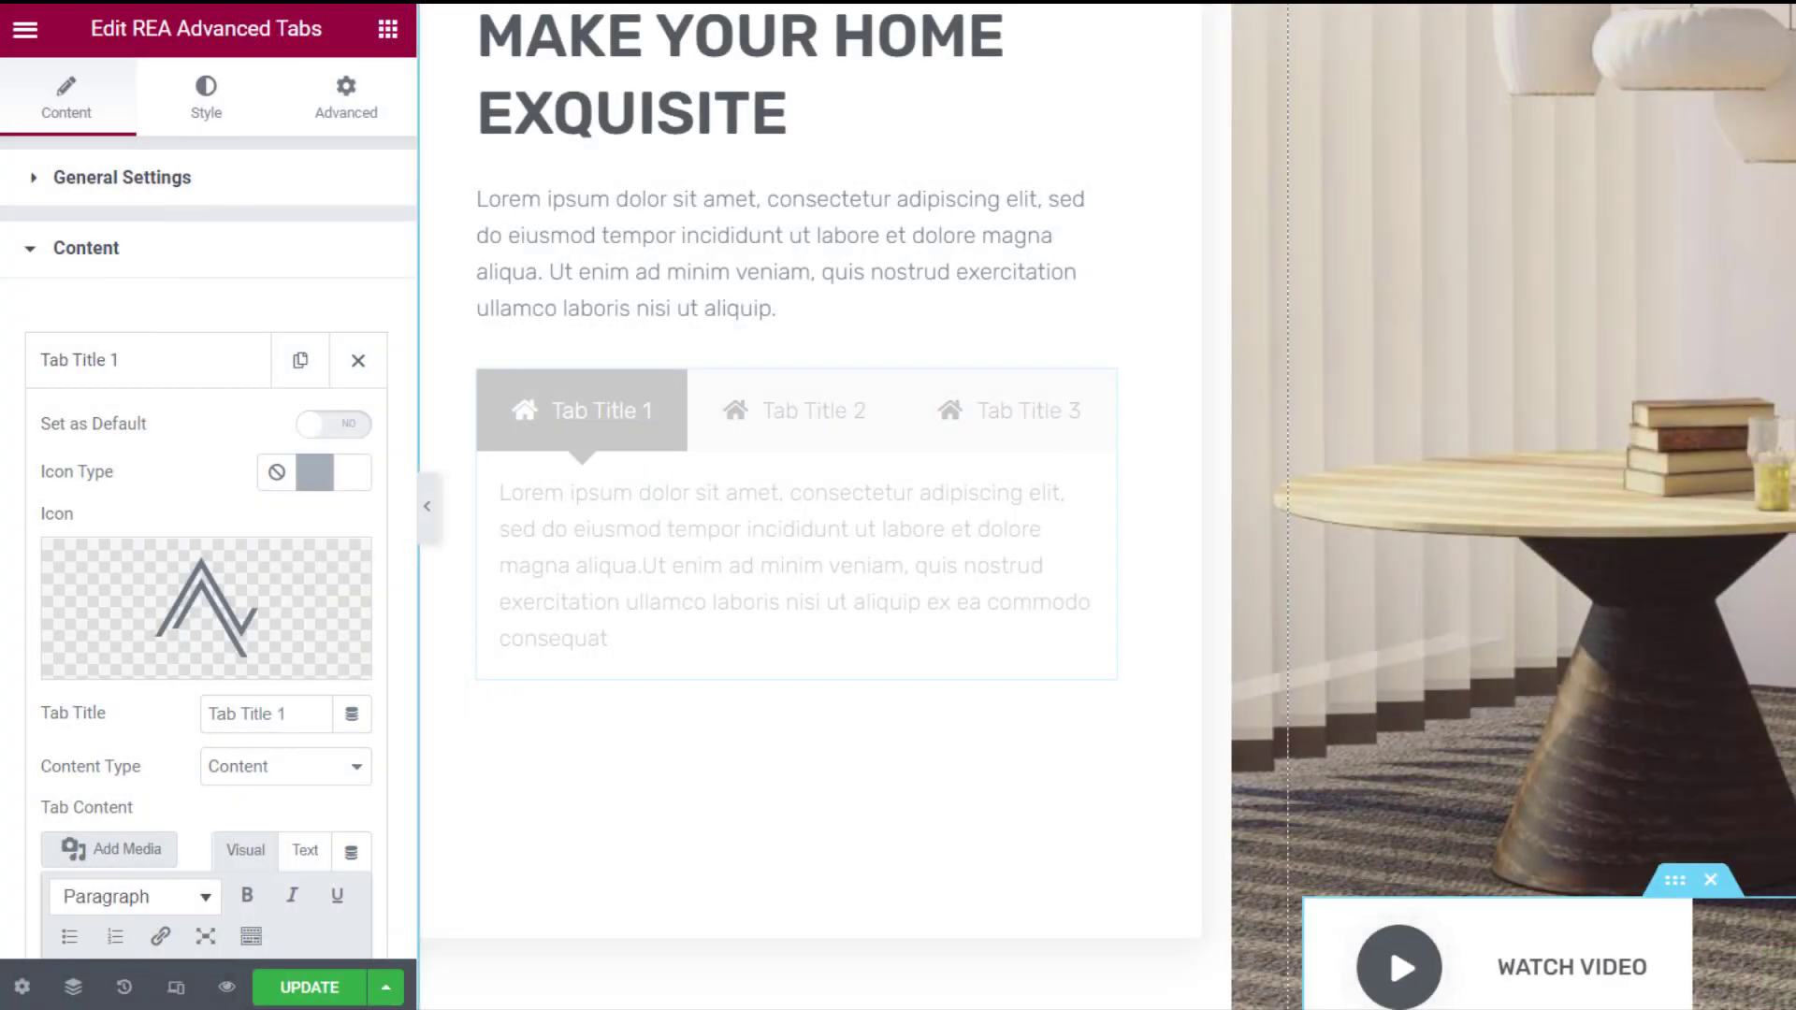
triple_click(296, 714)
type("Plan")
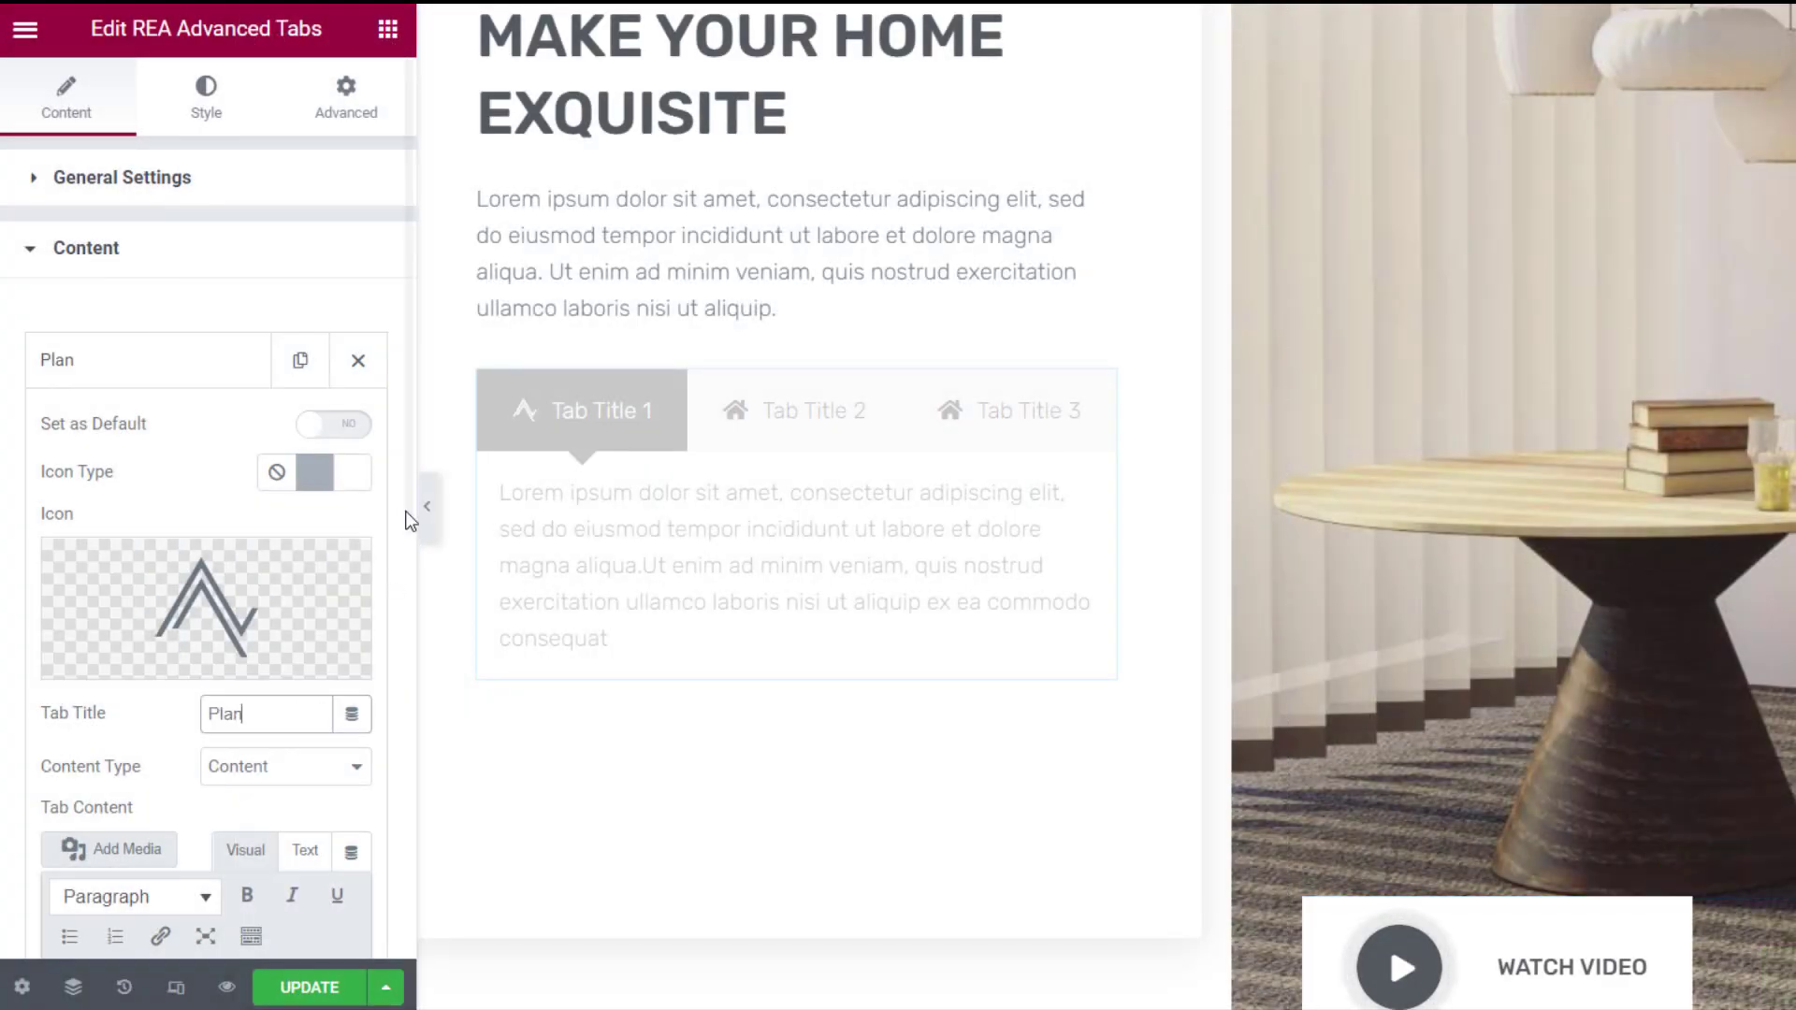
scroll(398, 521, "down", 8)
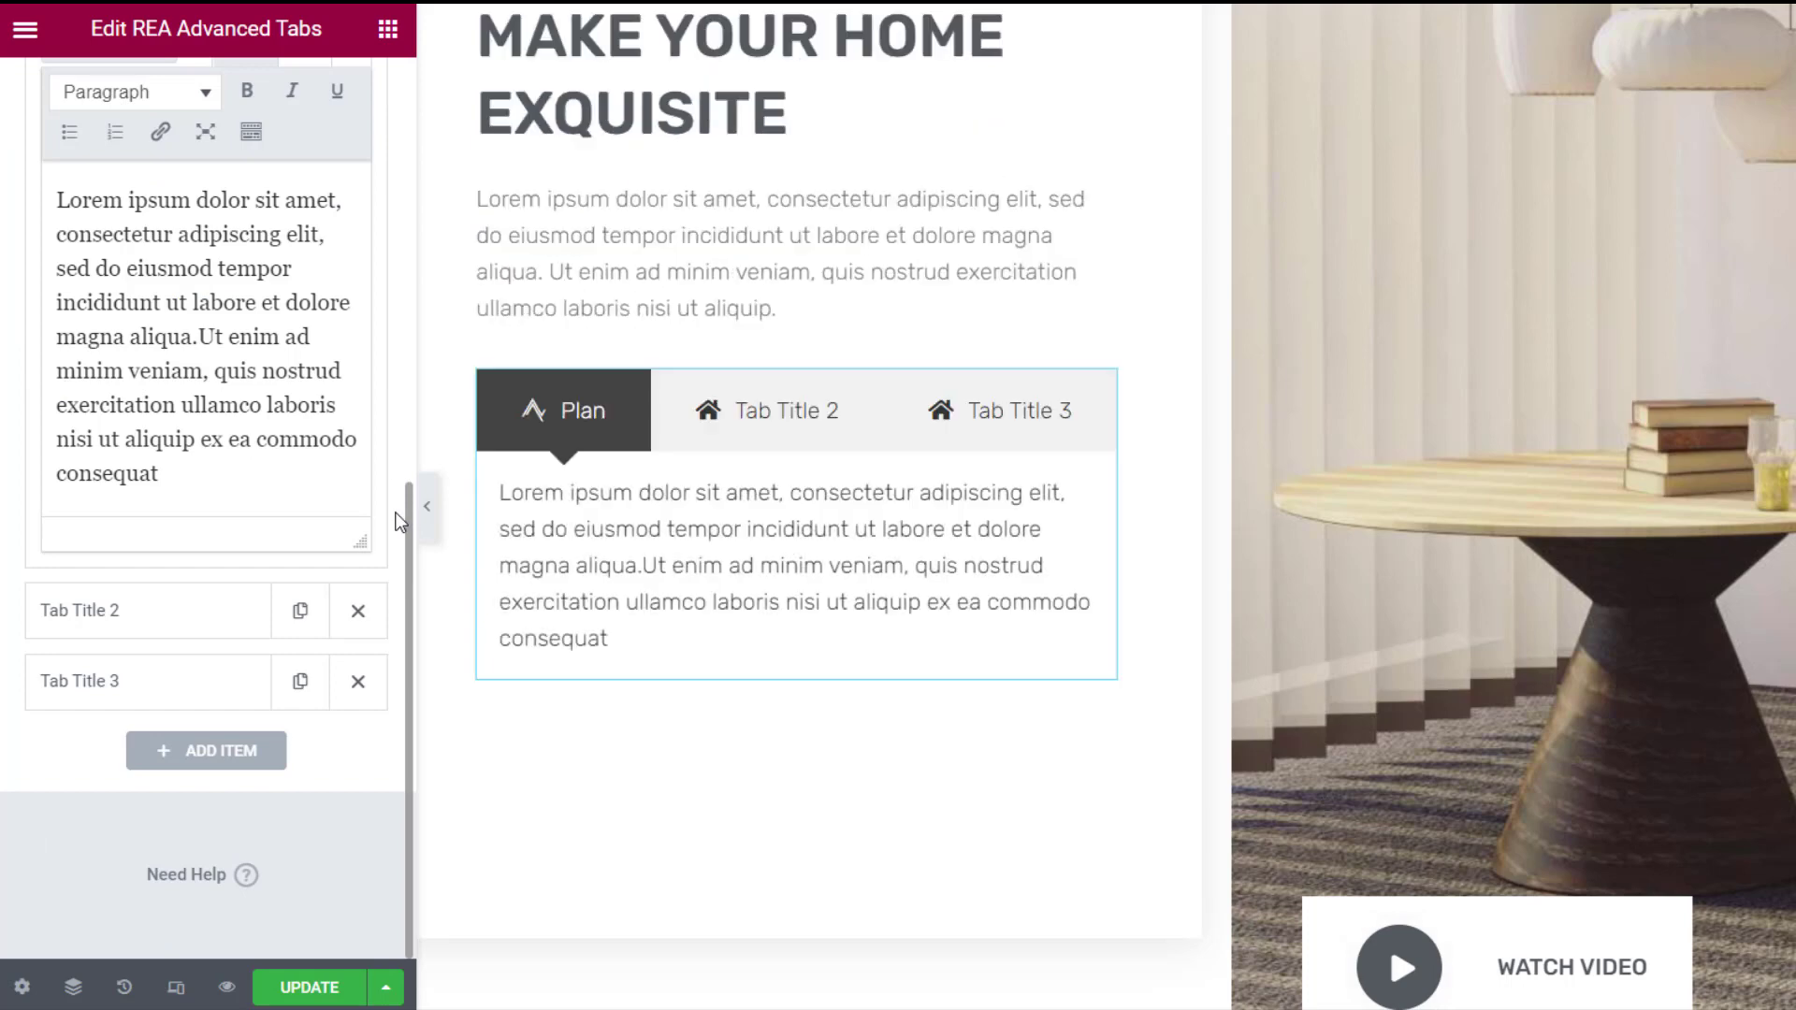
left_click_drag(285, 469, 54, 188)
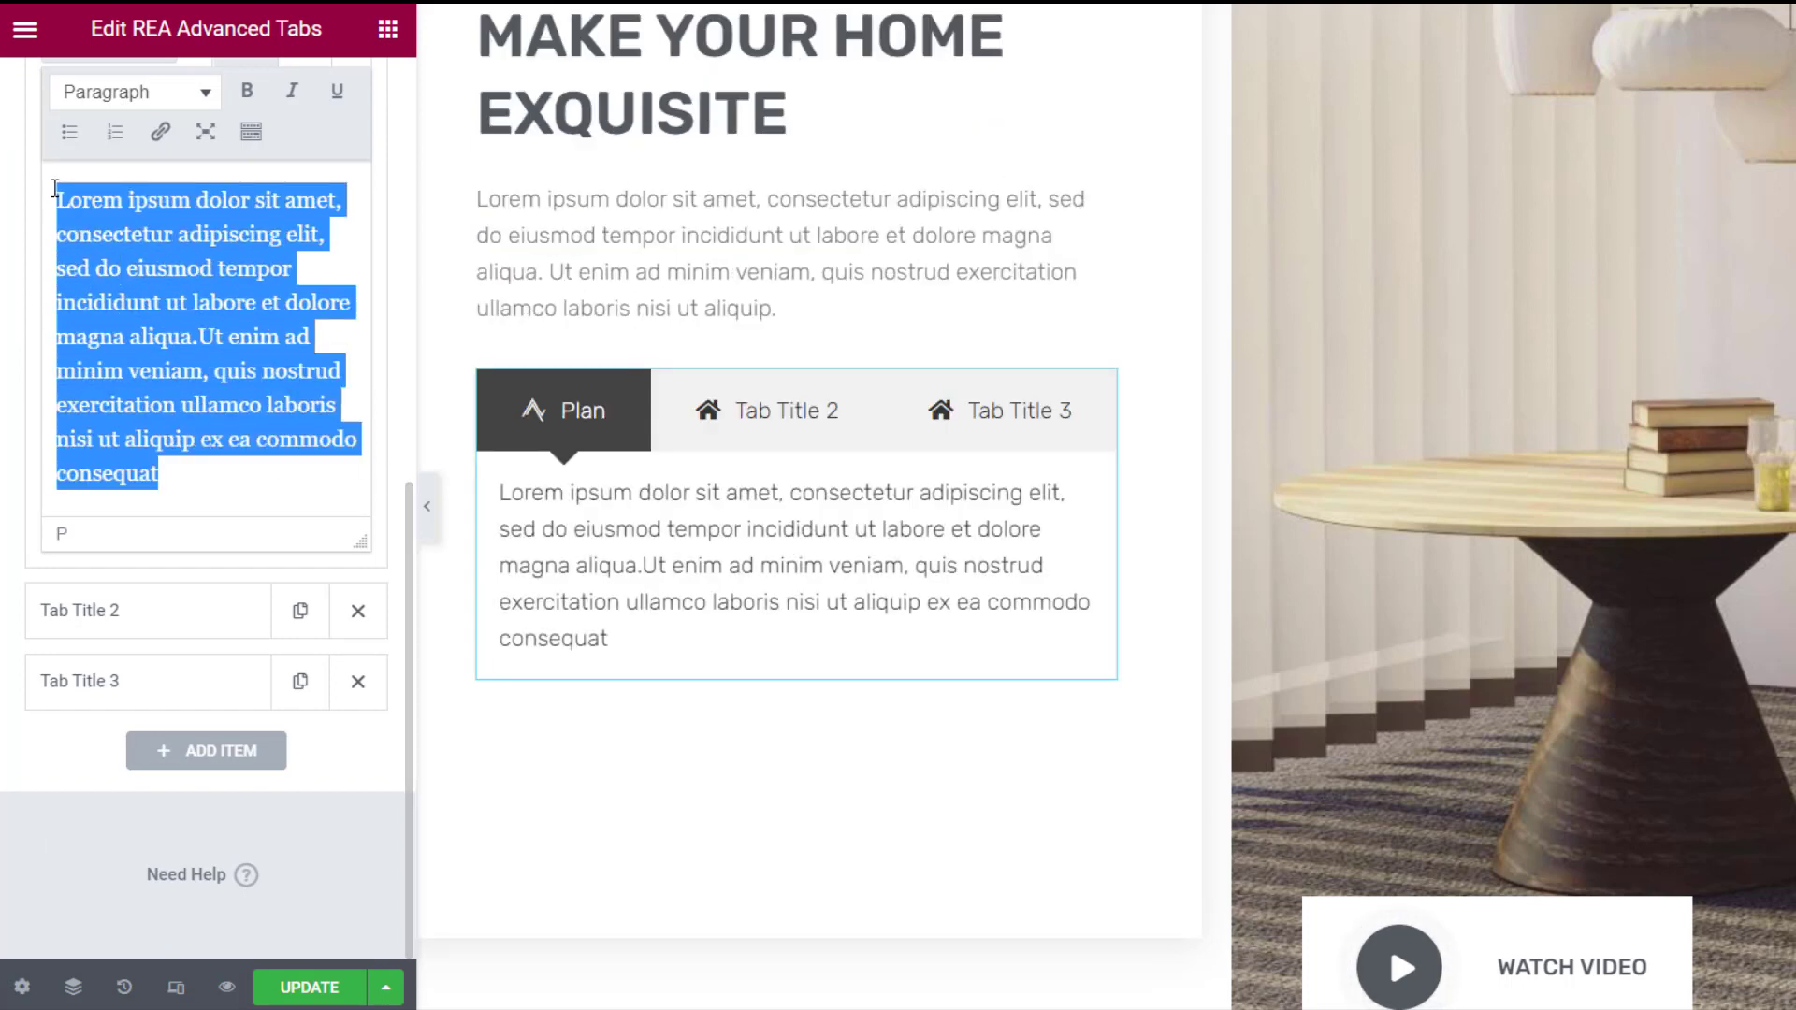
- In Style > General, leave the border as none and set the box shadow Horizontal offset to 10
scroll(263, 466, "up", 8)
left_click(206, 98)
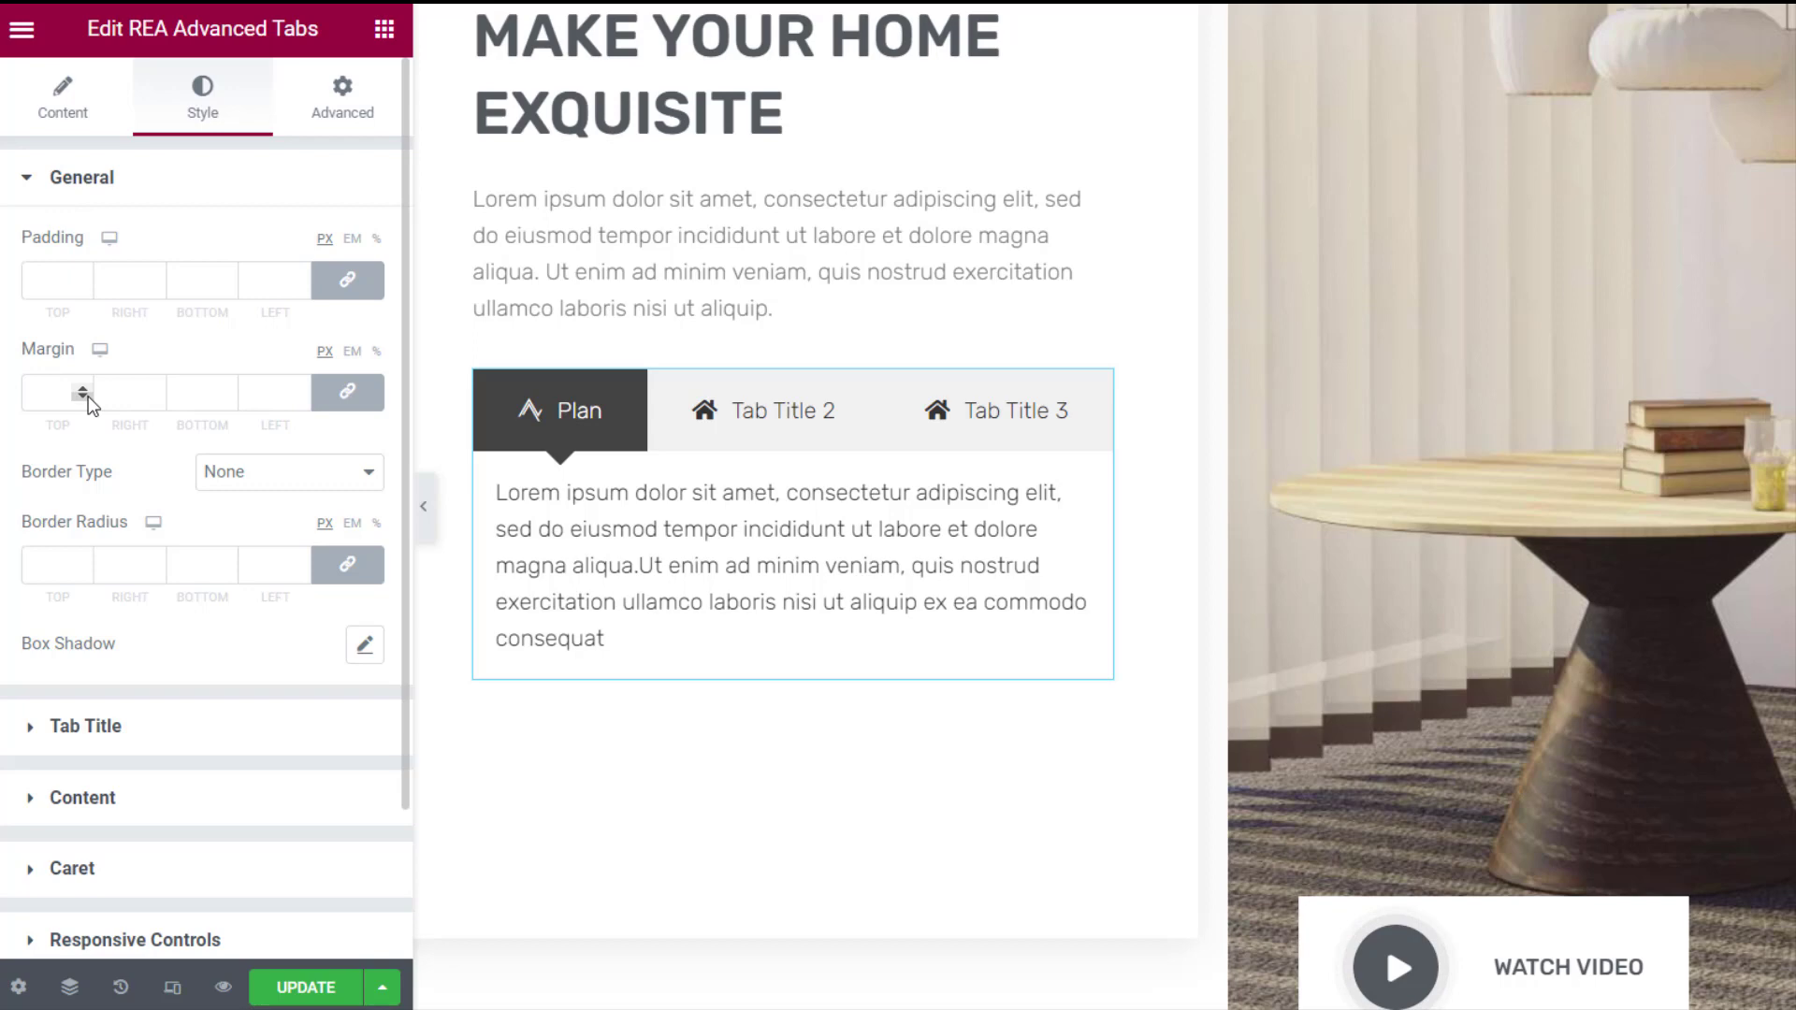
left_click(255, 475)
left_click(253, 478)
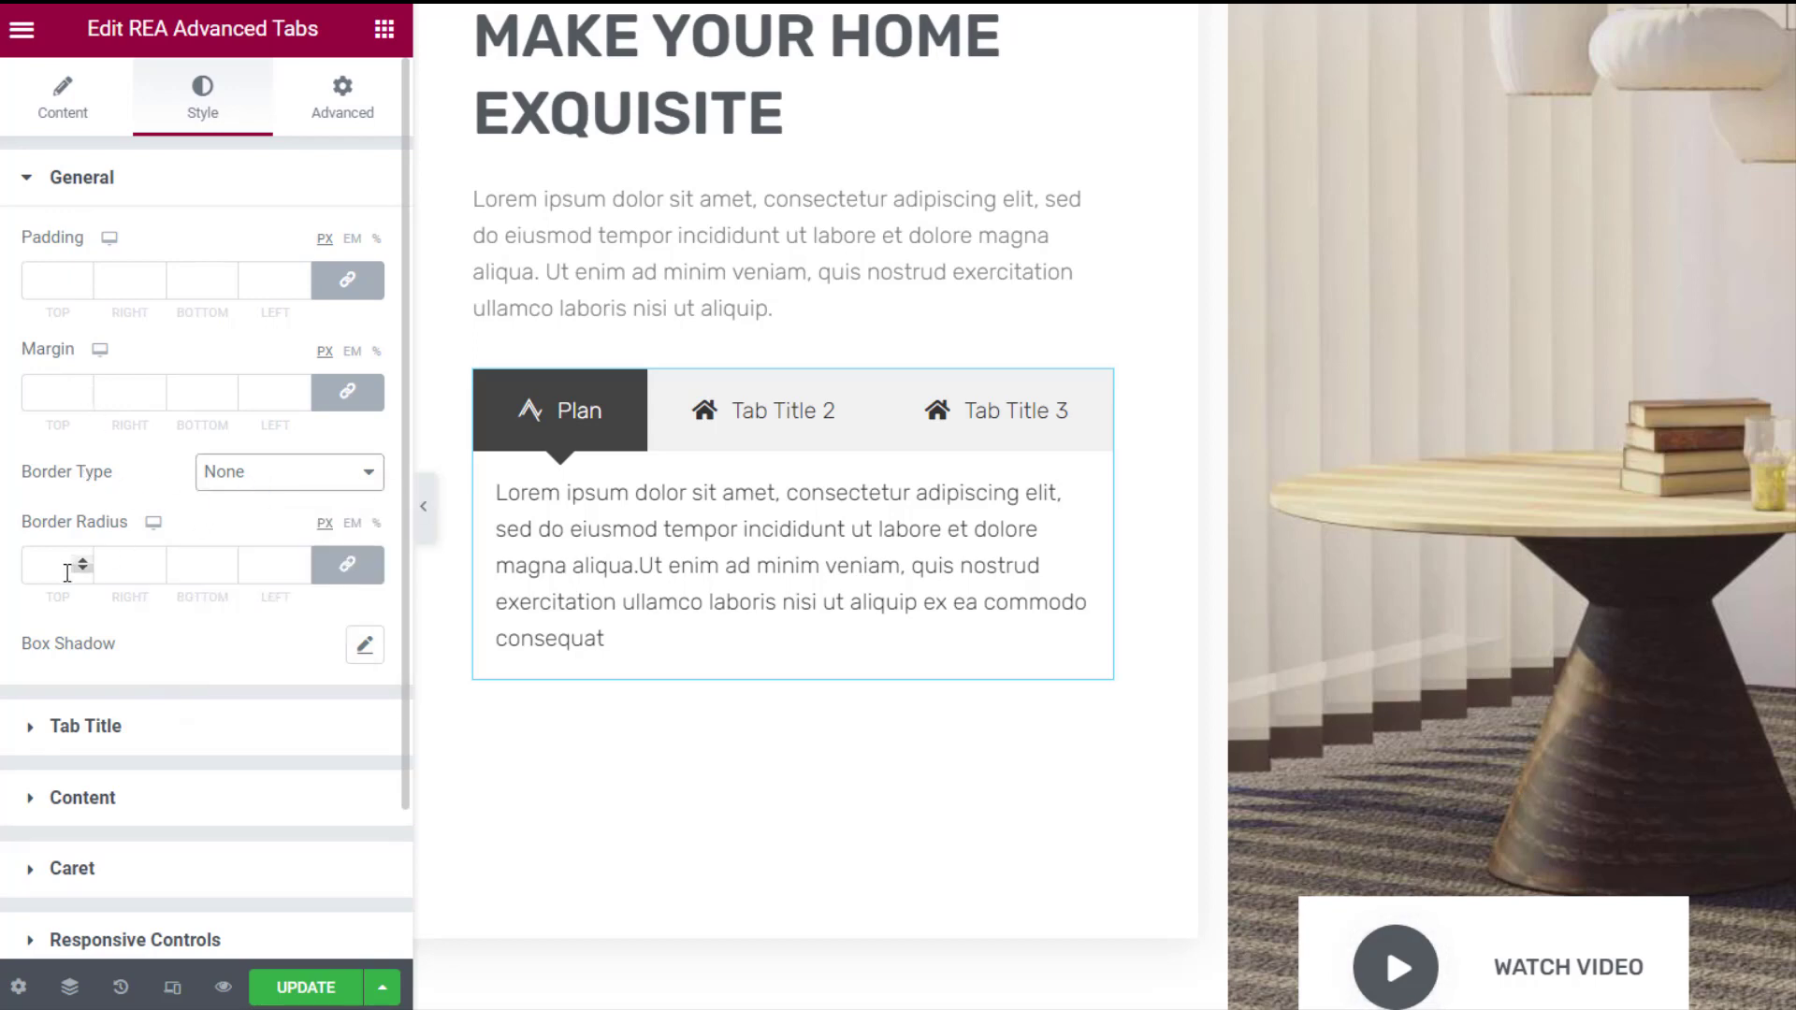
left_click(363, 647)
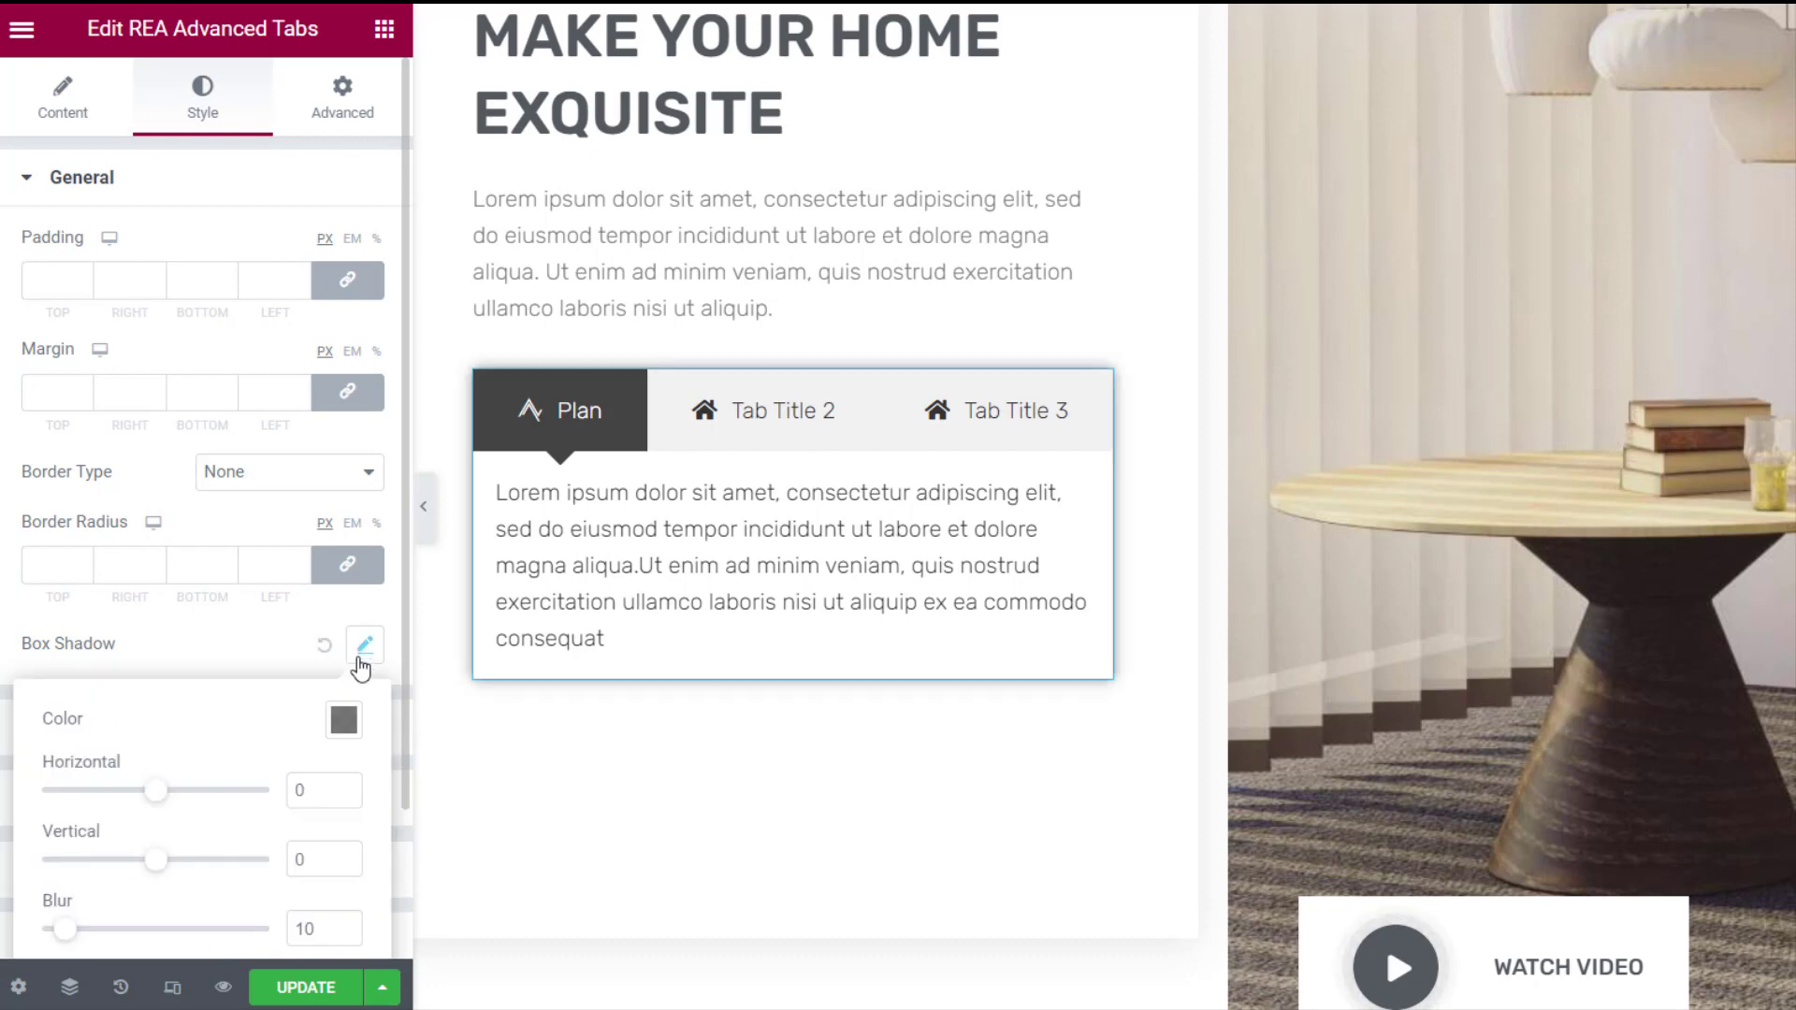
left_click_drag(160, 802, 167, 802)
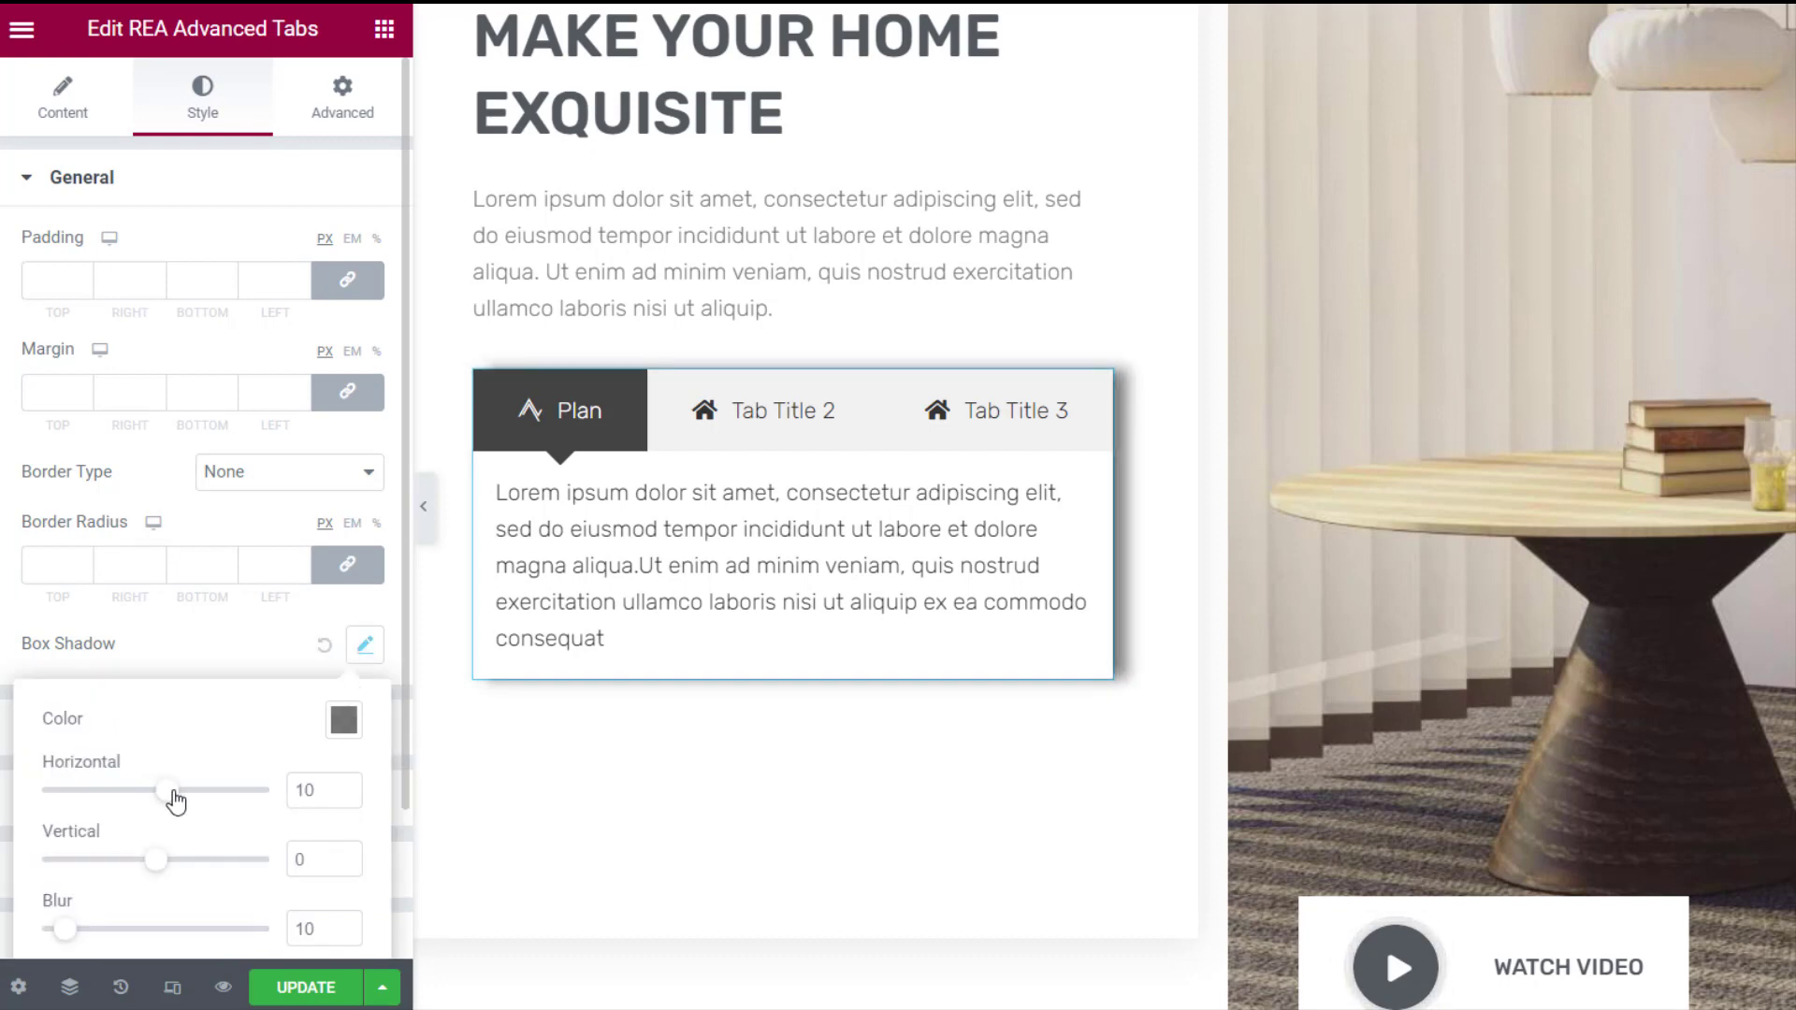
left_click(198, 662)
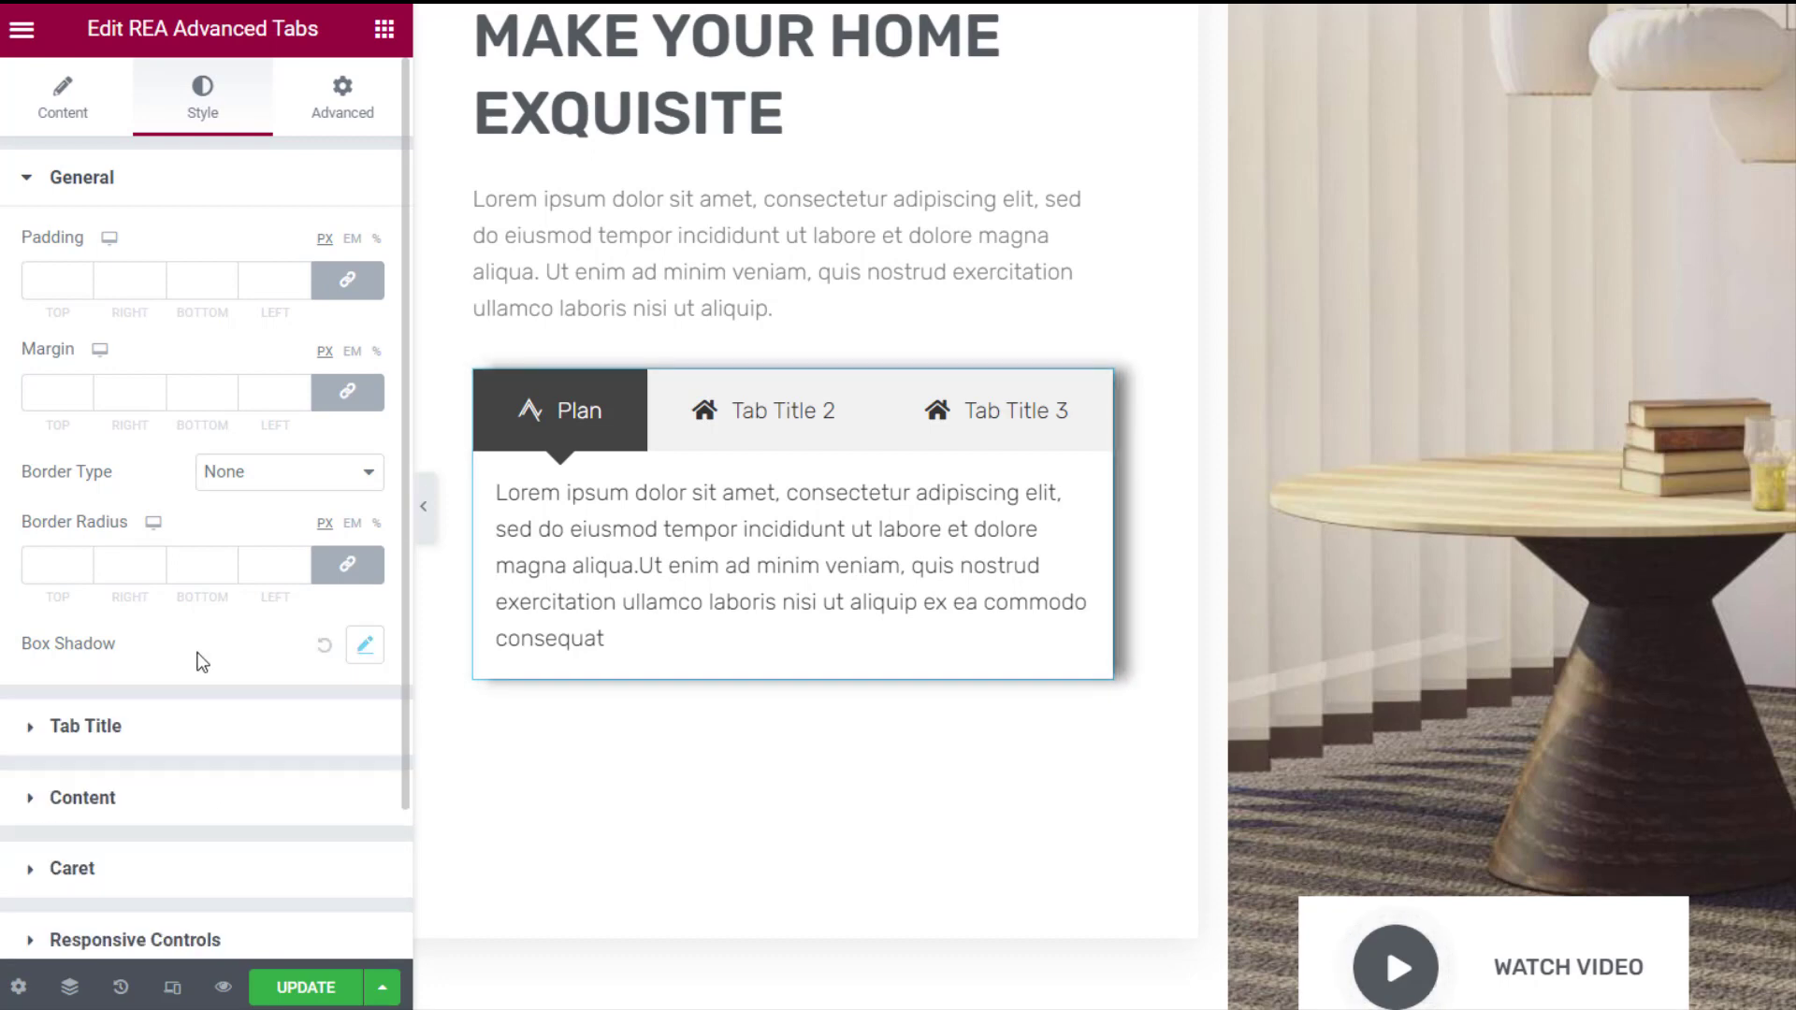
- In Tab Title styling, set Icon Size to 27 and Icon Gap to 15
left_click(194, 738)
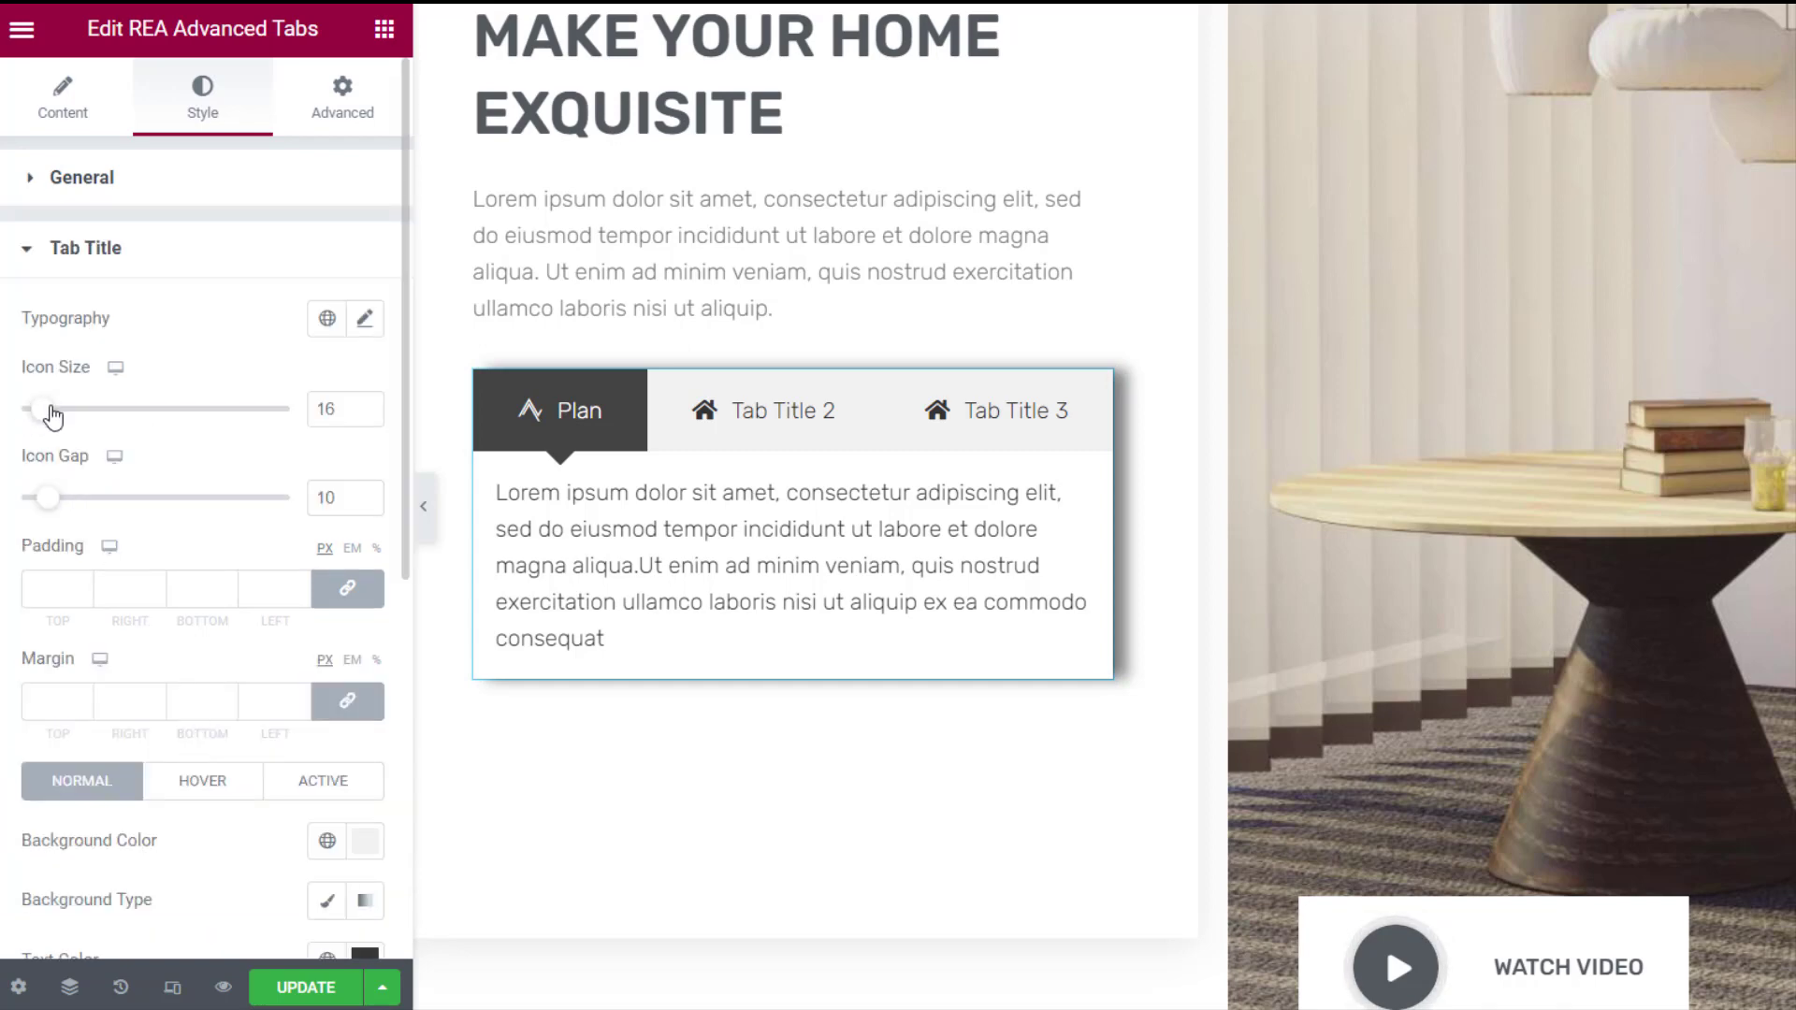
left_click_drag(51, 412, 61, 413)
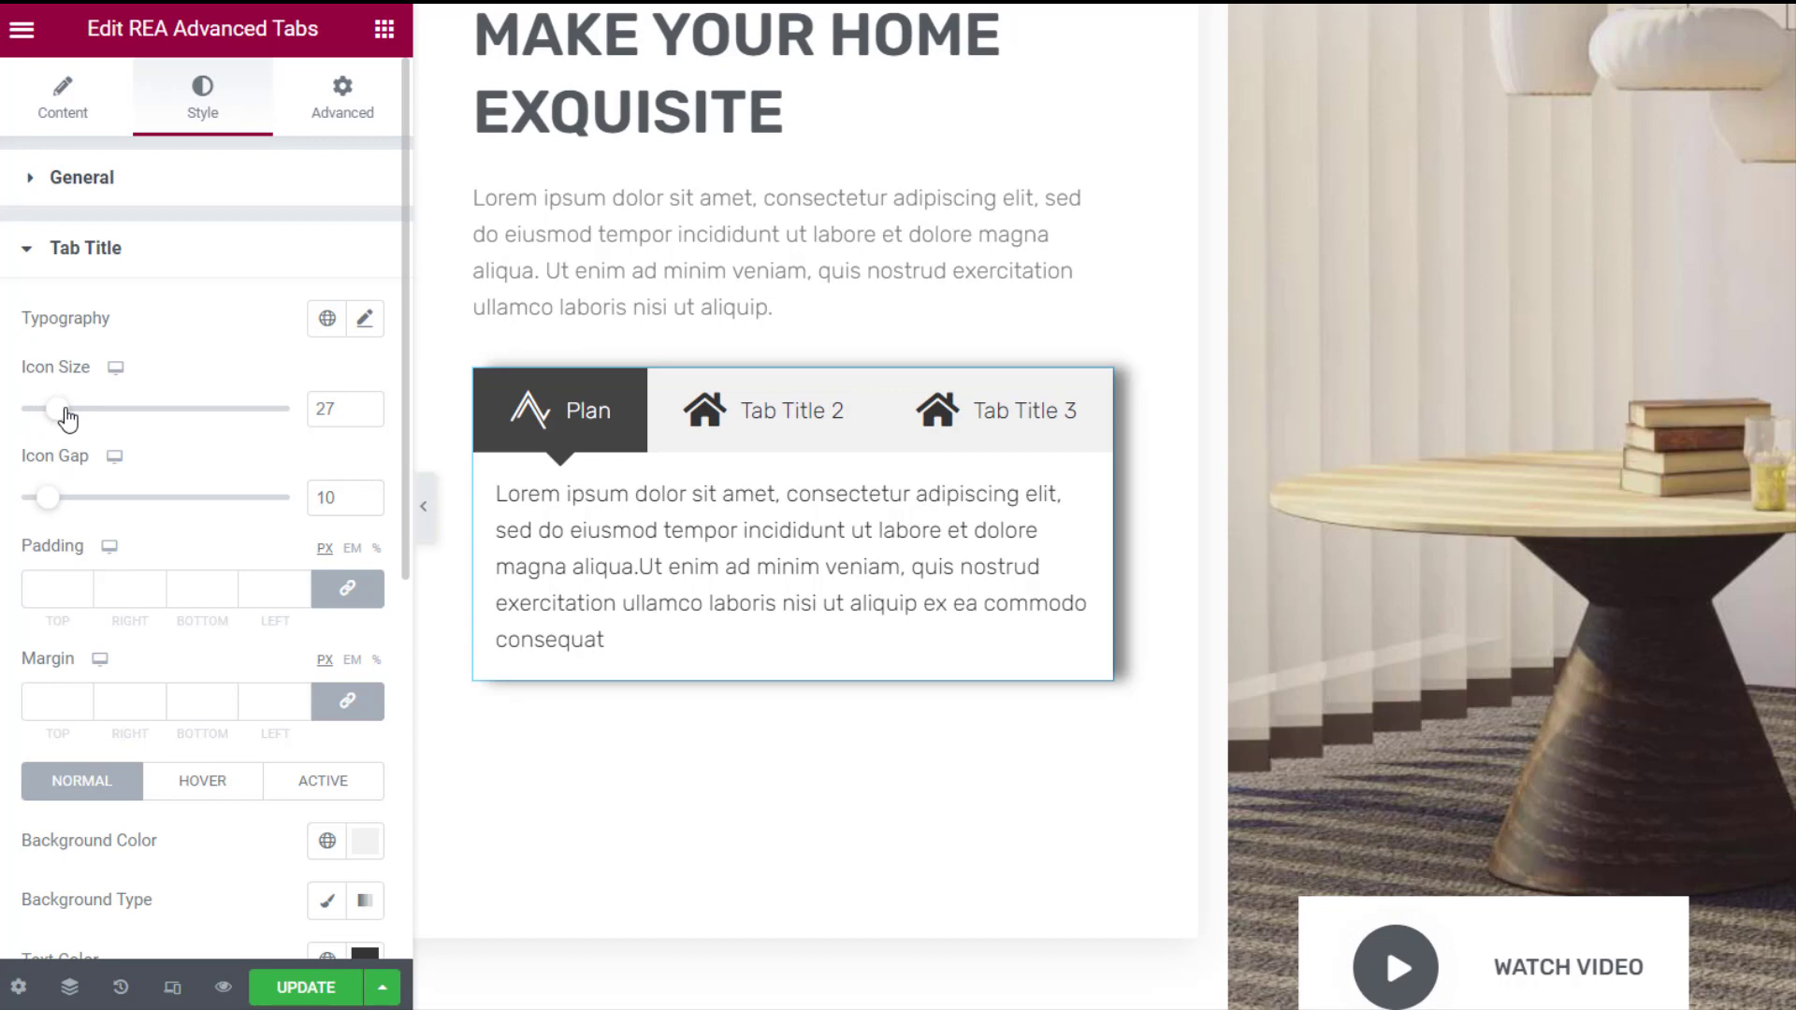
left_click_drag(51, 498, 70, 506)
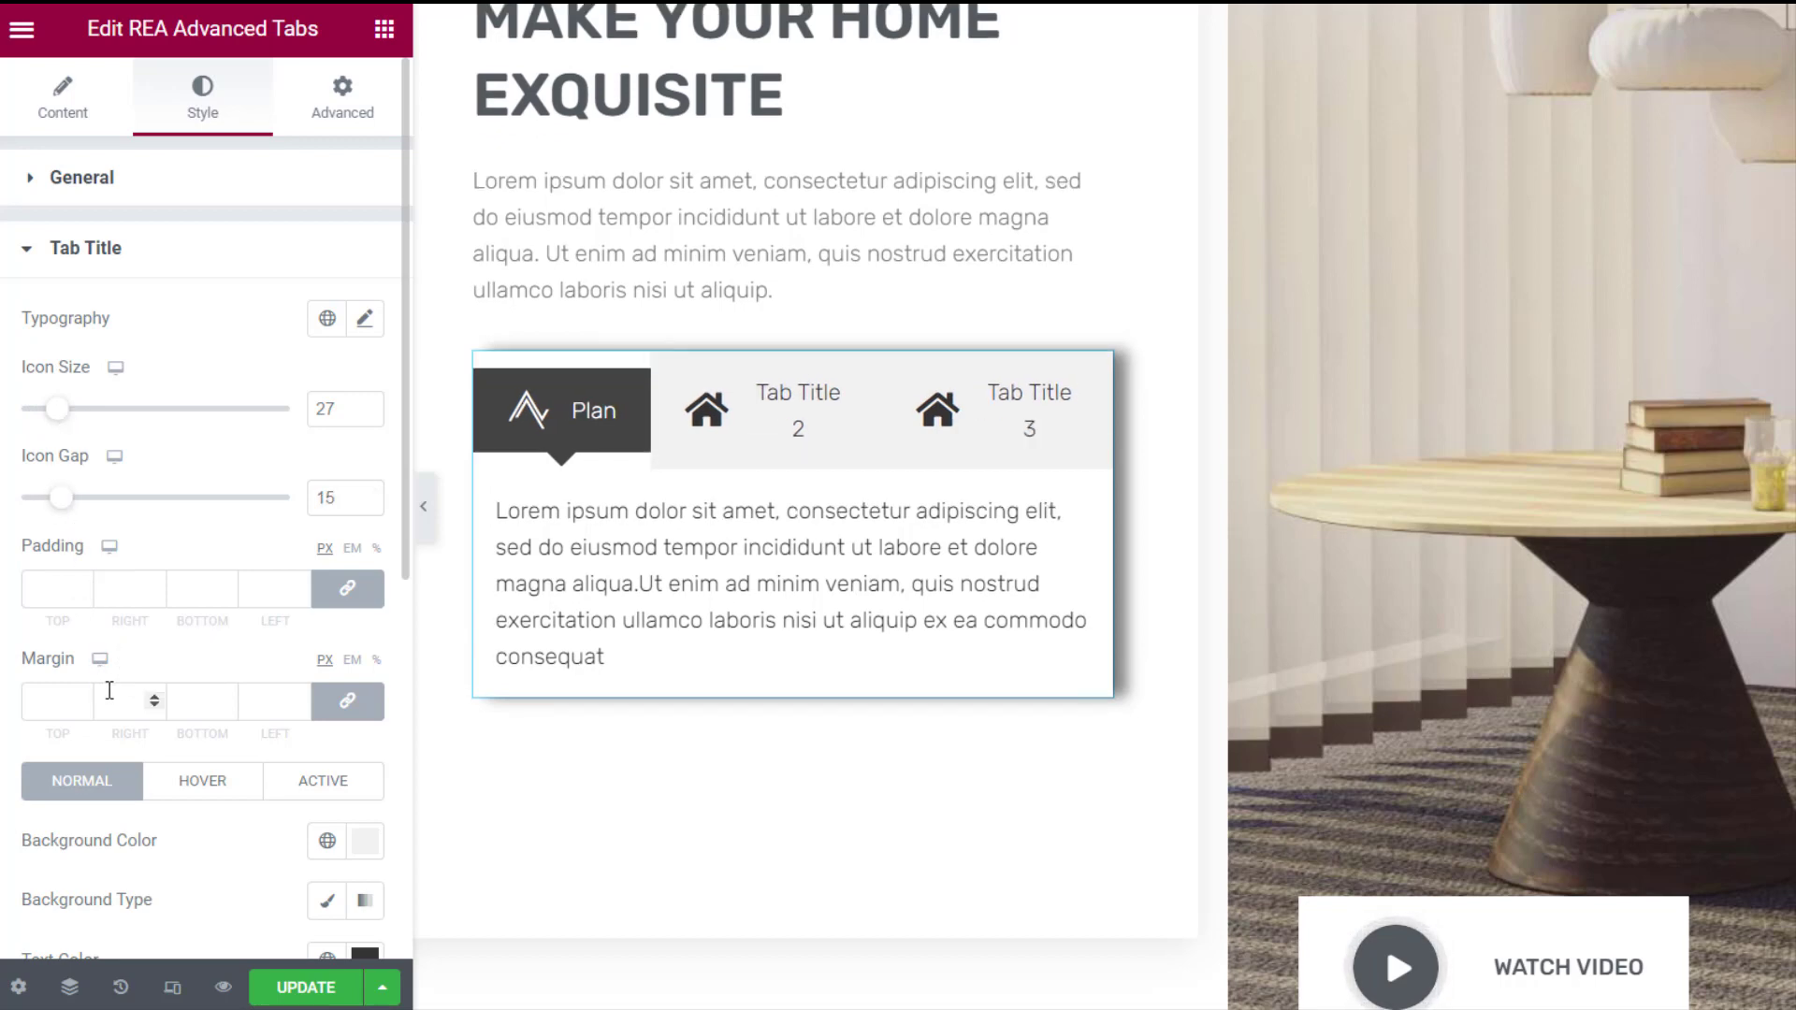
- Set the inactive tabs' Normal background colour to cyan #52D3DA
scroll(256, 833, "down", 5)
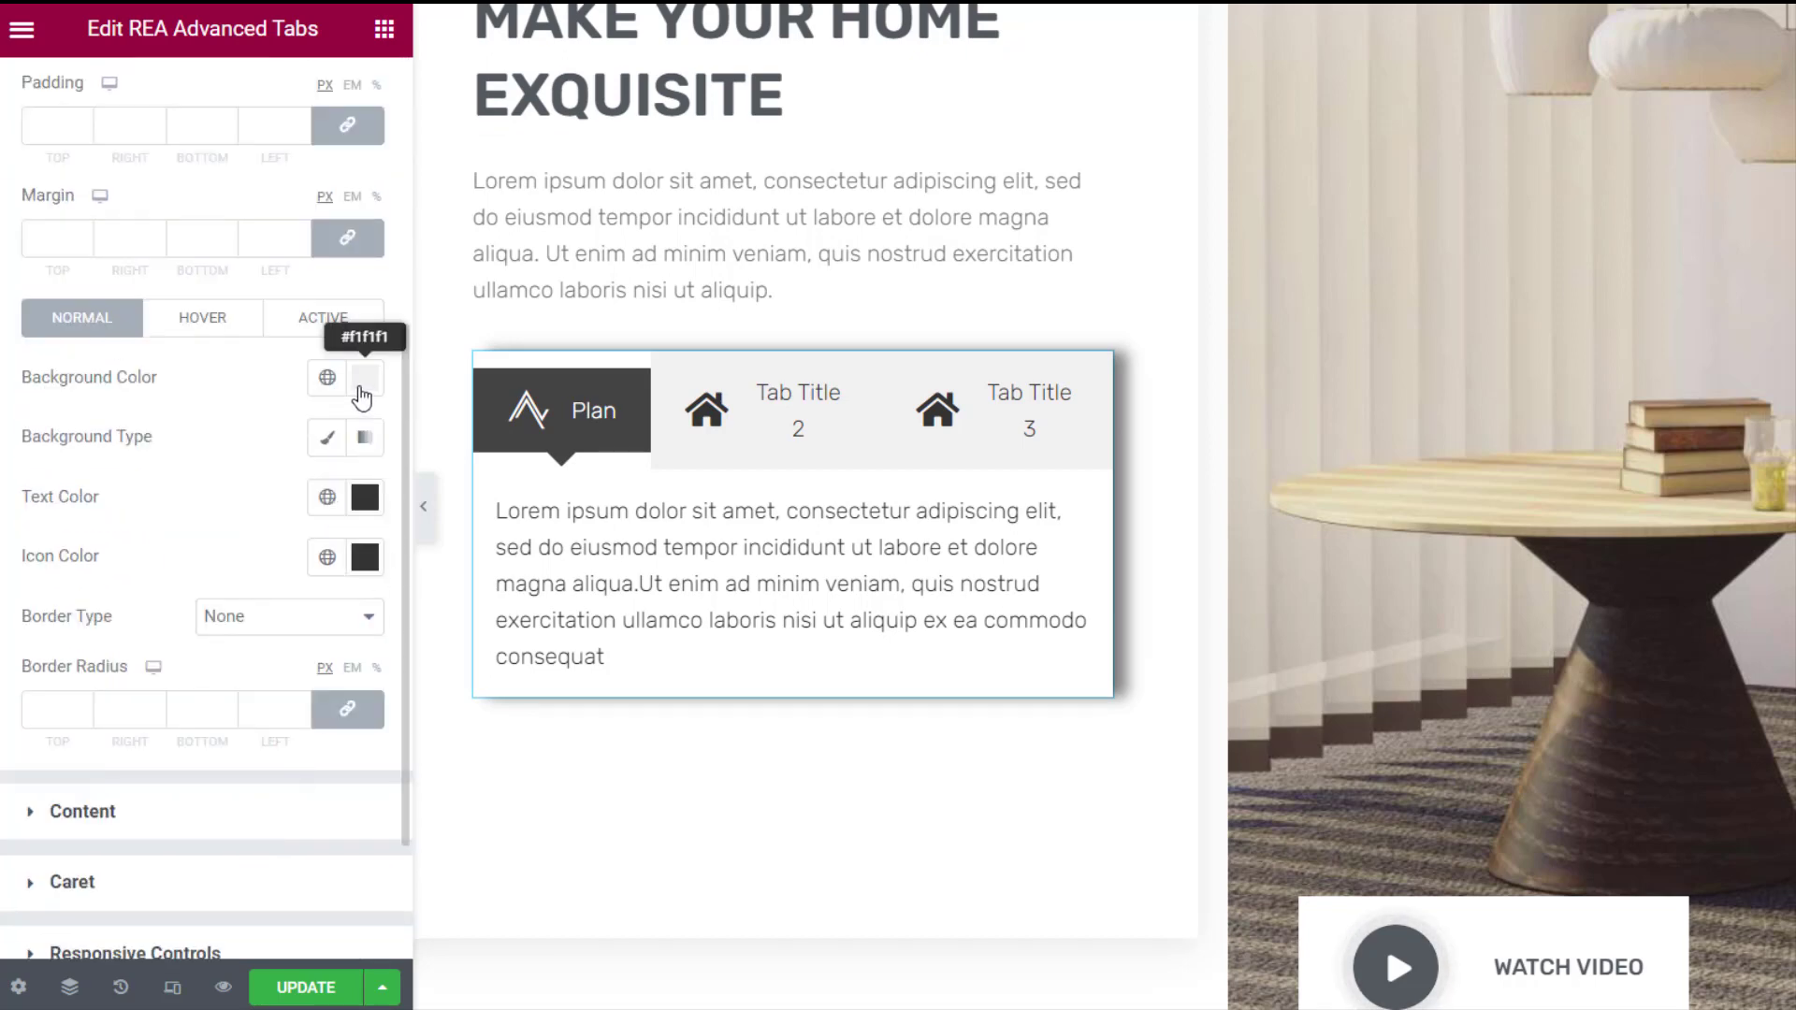
left_click(364, 381)
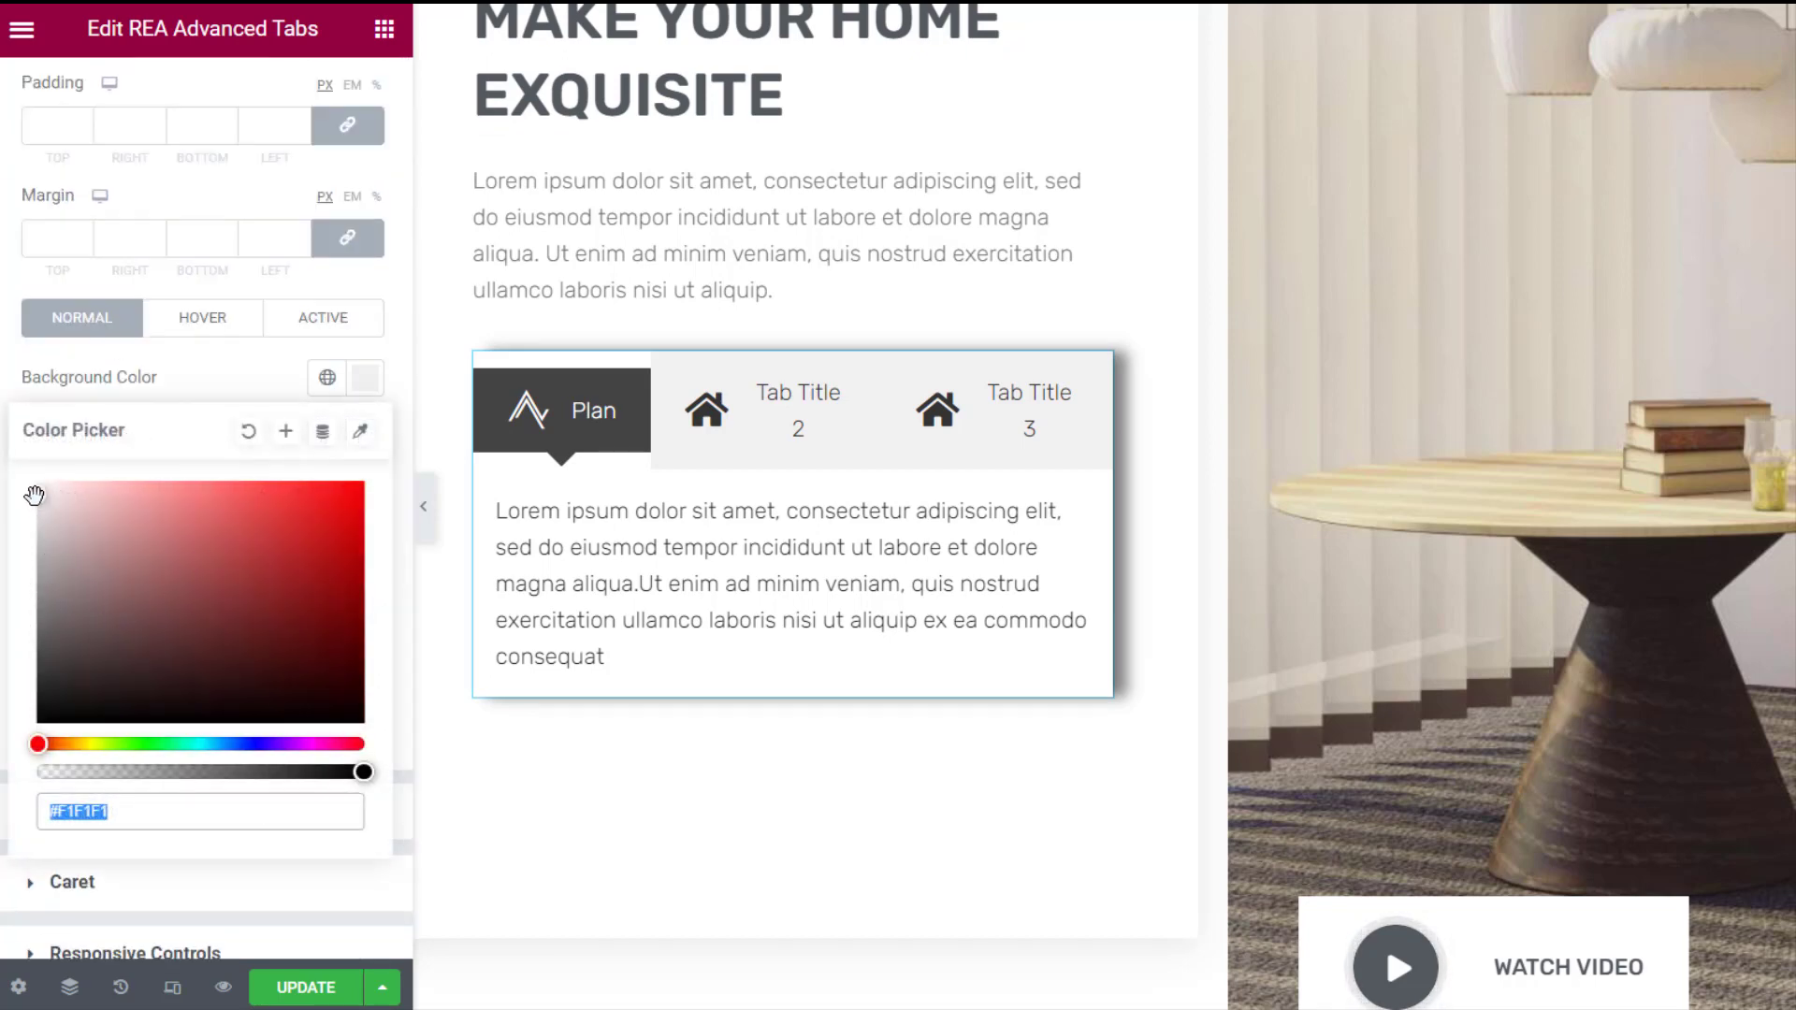
left_click_drag(40, 501, 153, 681)
left_click_drag(35, 744, 204, 745)
left_click_drag(153, 683, 241, 510)
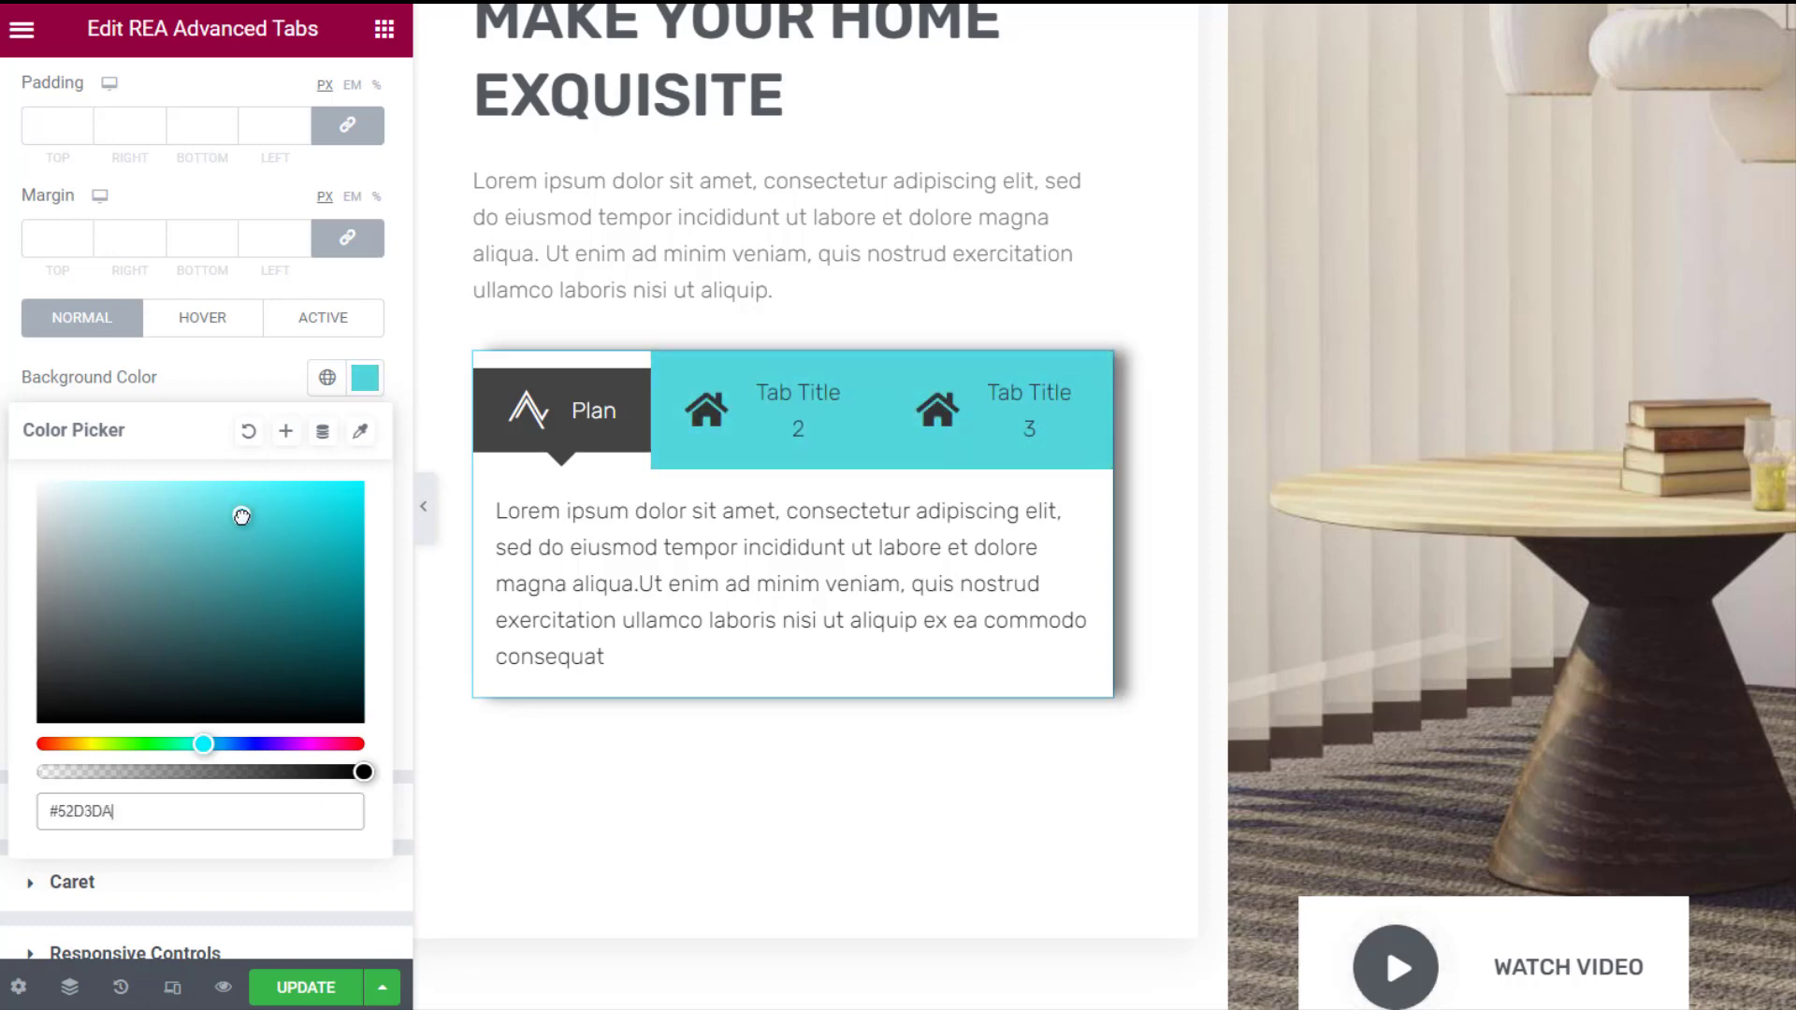
left_click(203, 390)
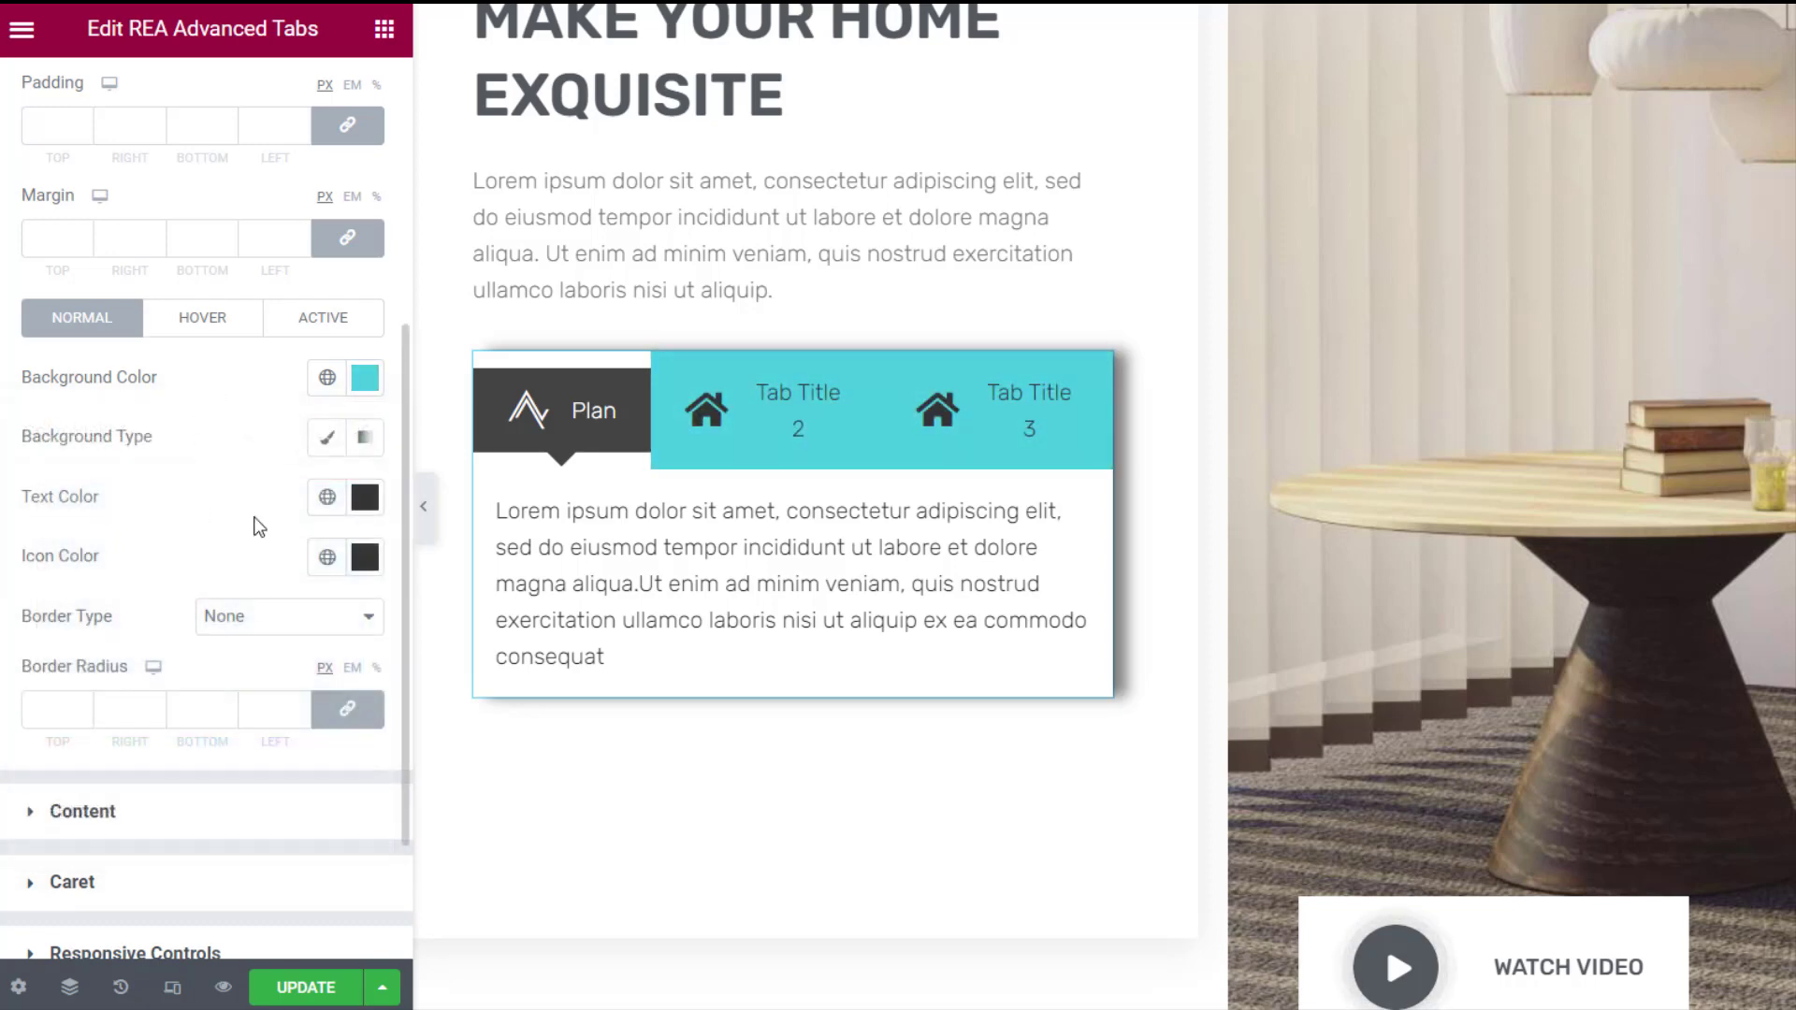
- Leave the Tab Title text colour unchanged and expand the Content style section
left_click(364, 498)
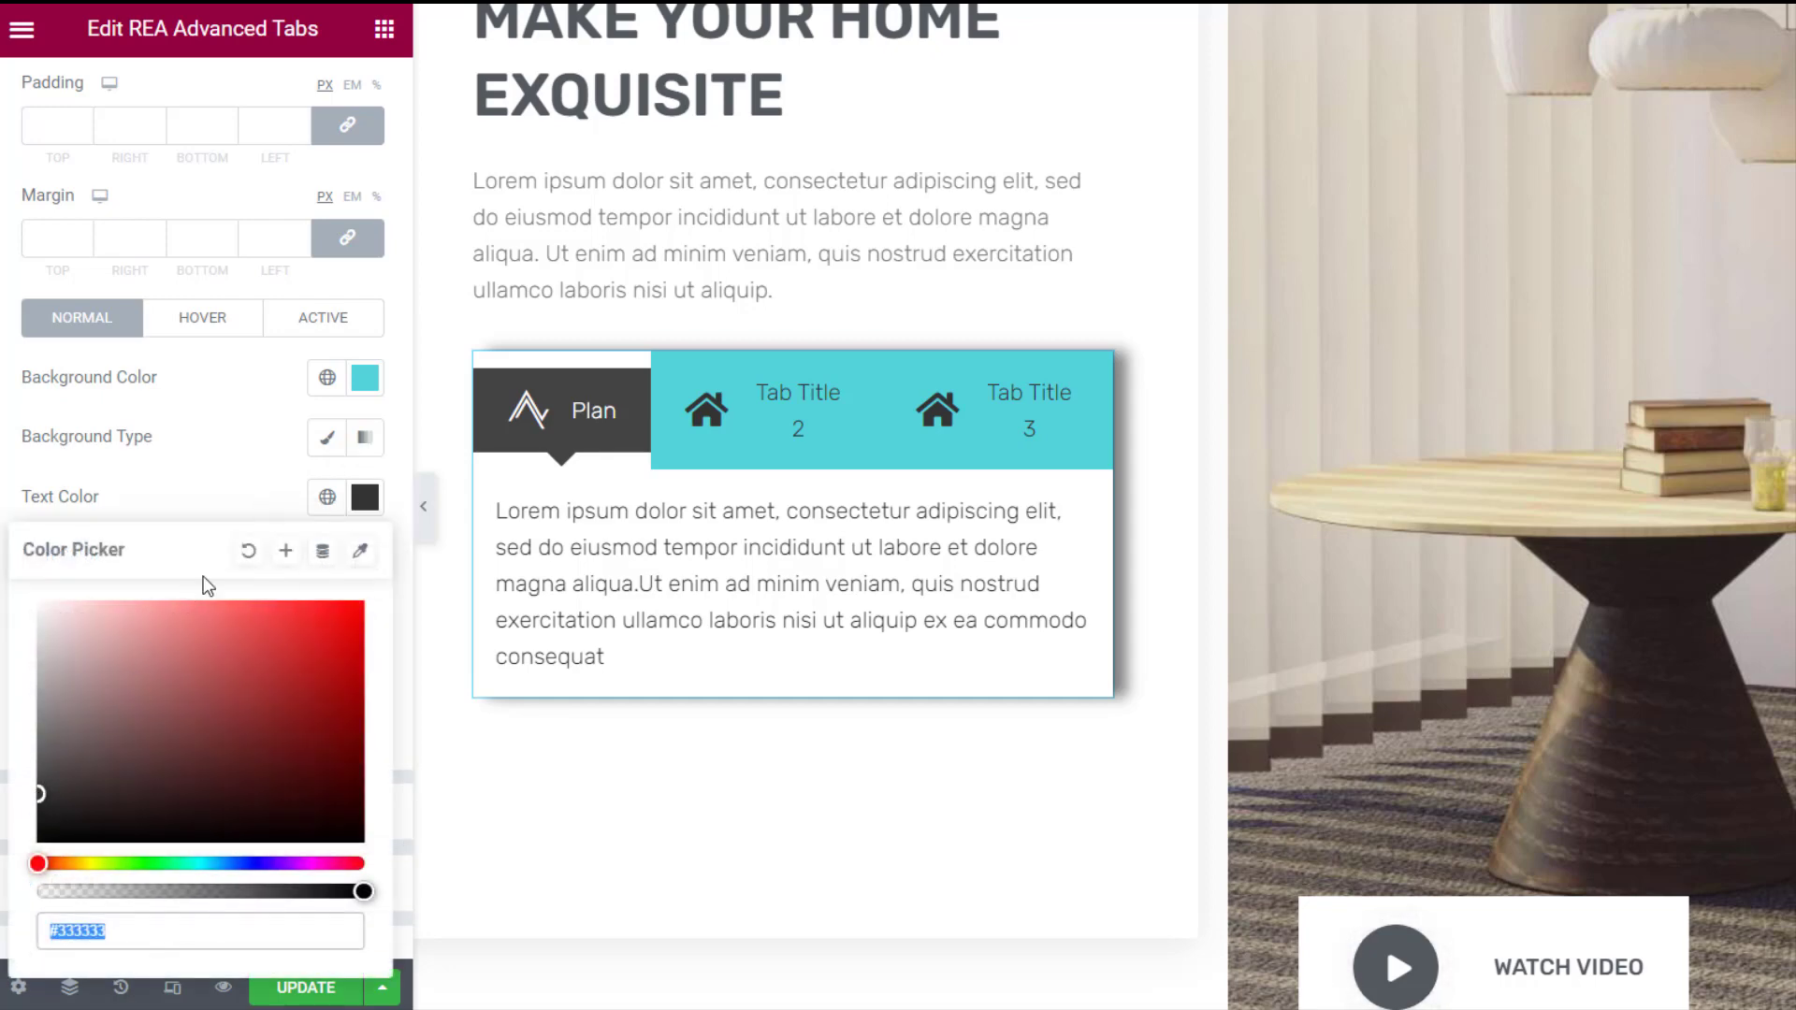
left_click(215, 504)
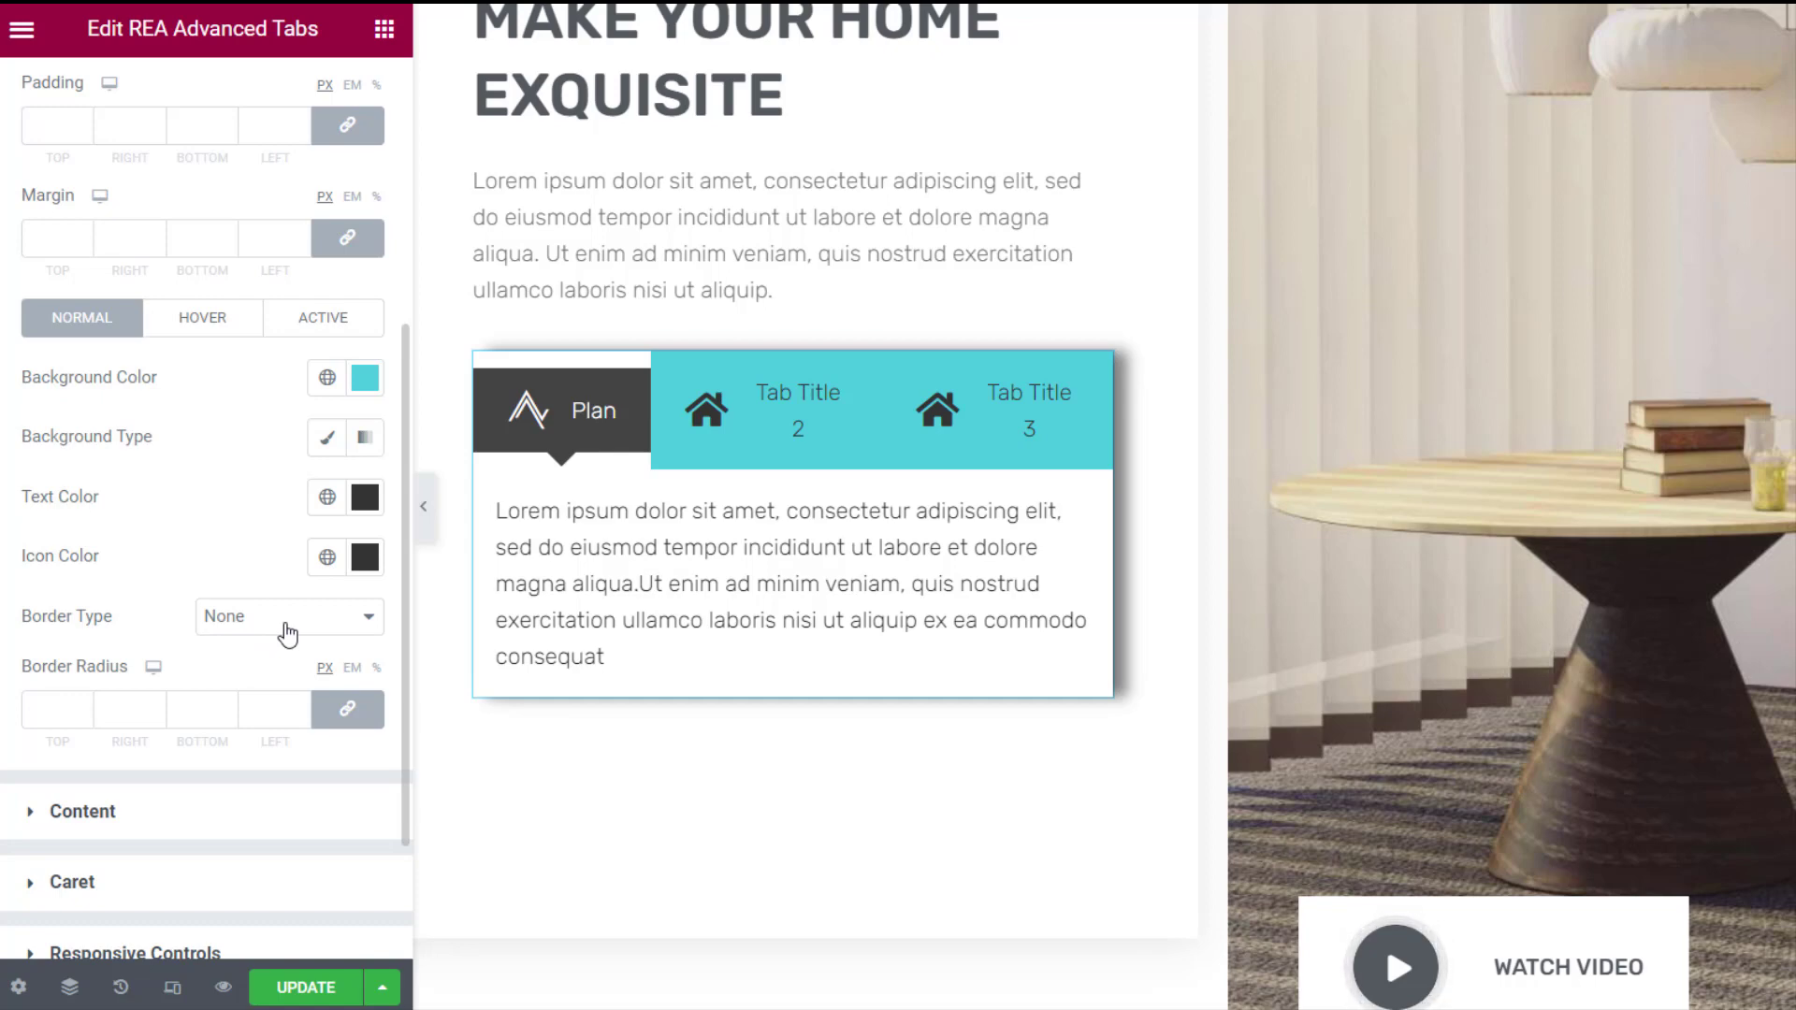
left_click(169, 827)
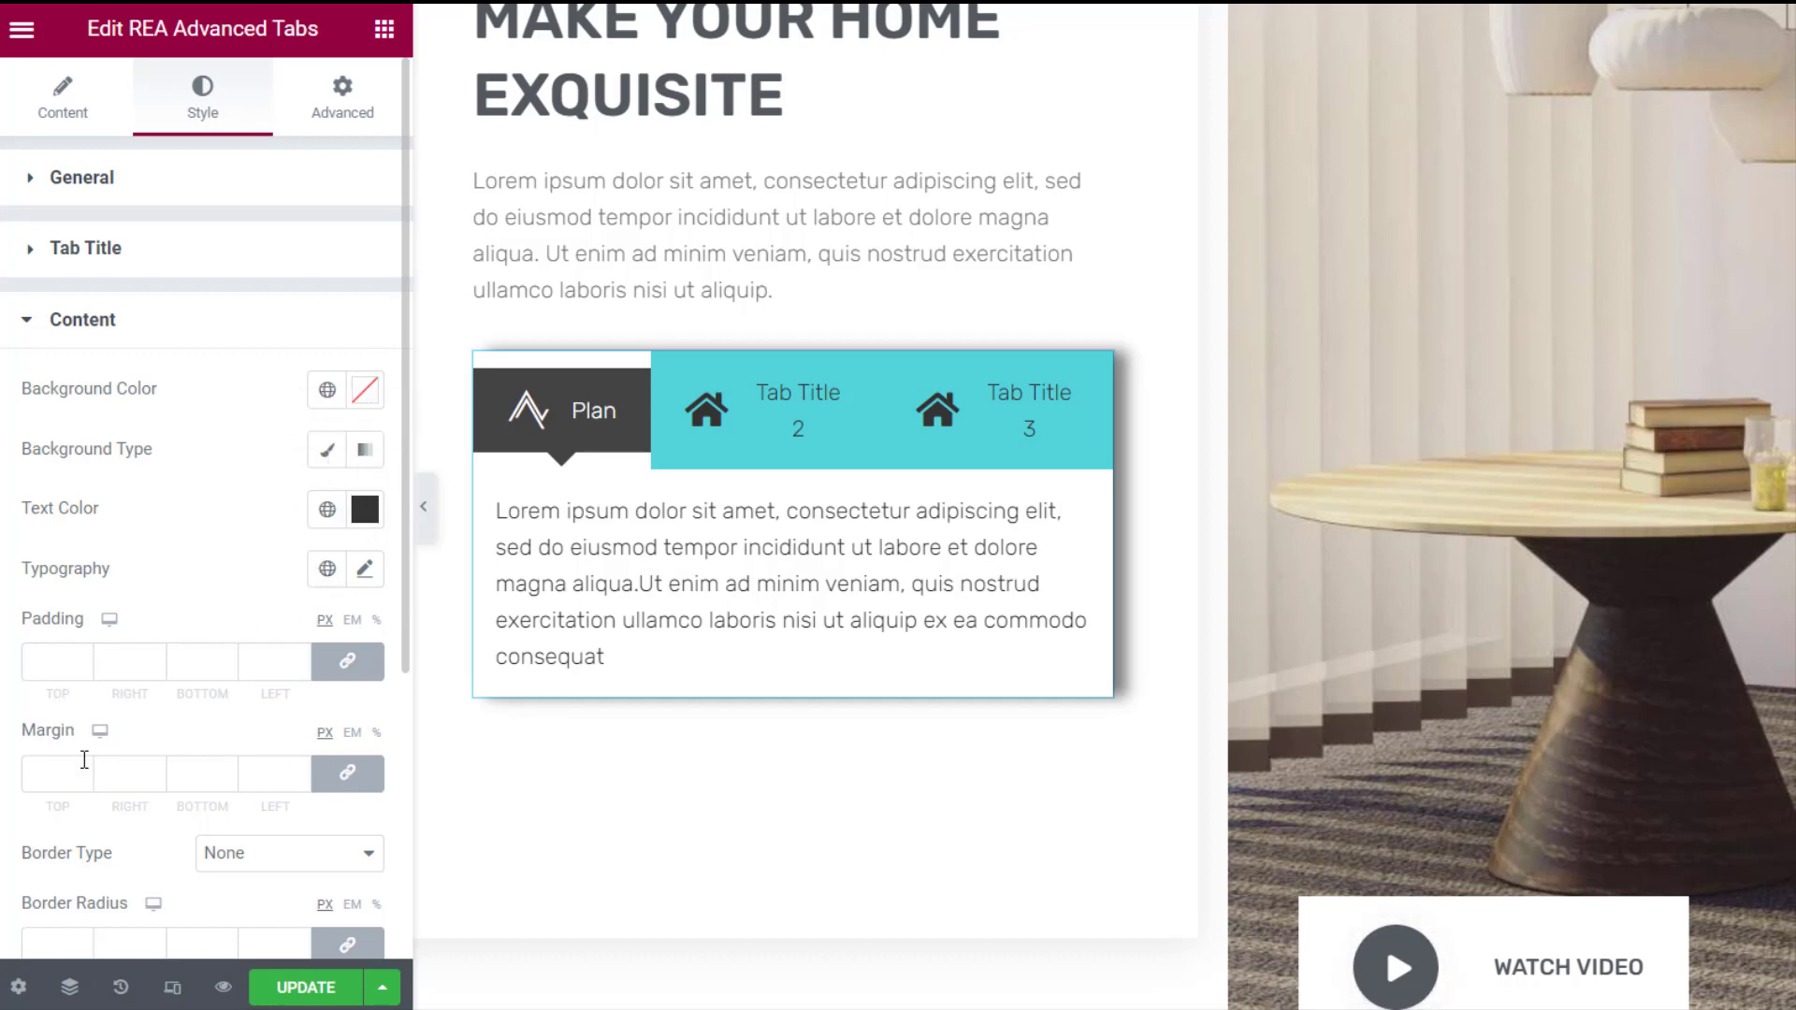
scroll(165, 729, "down", 5)
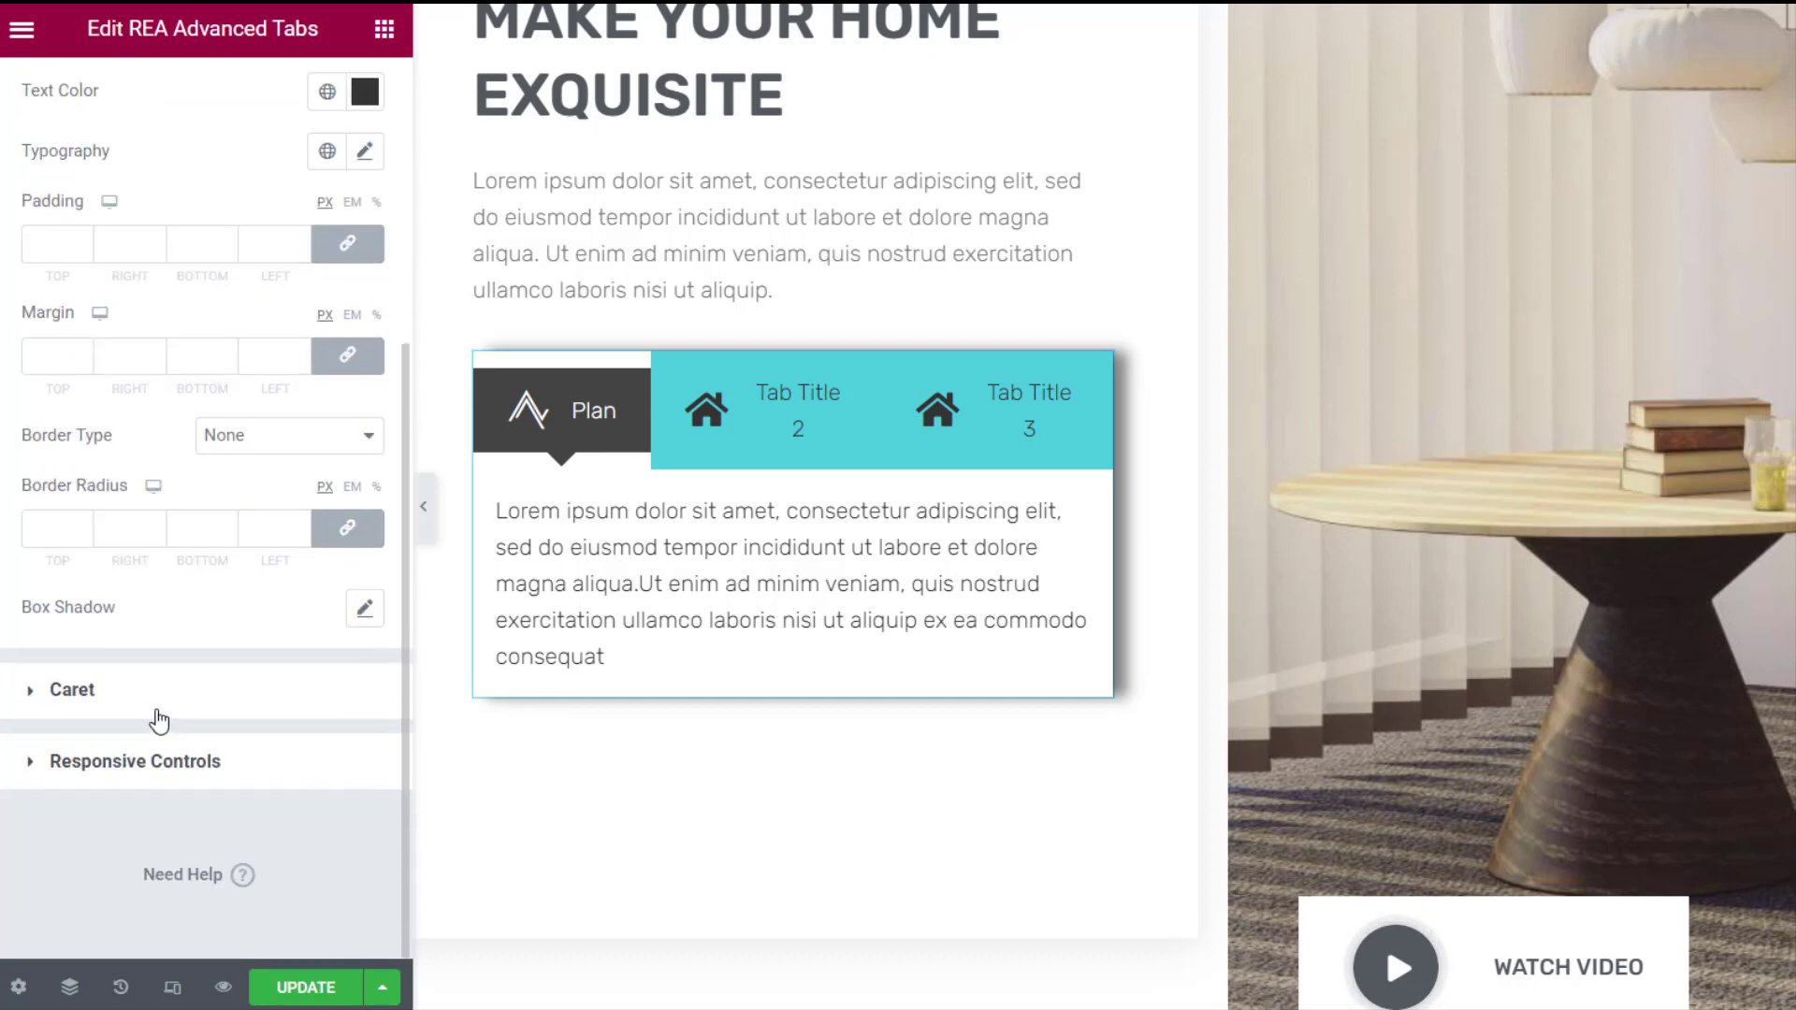
- In Caret, toggle Show Caret off and on, and set Caret Size to about 17
left_click(149, 712)
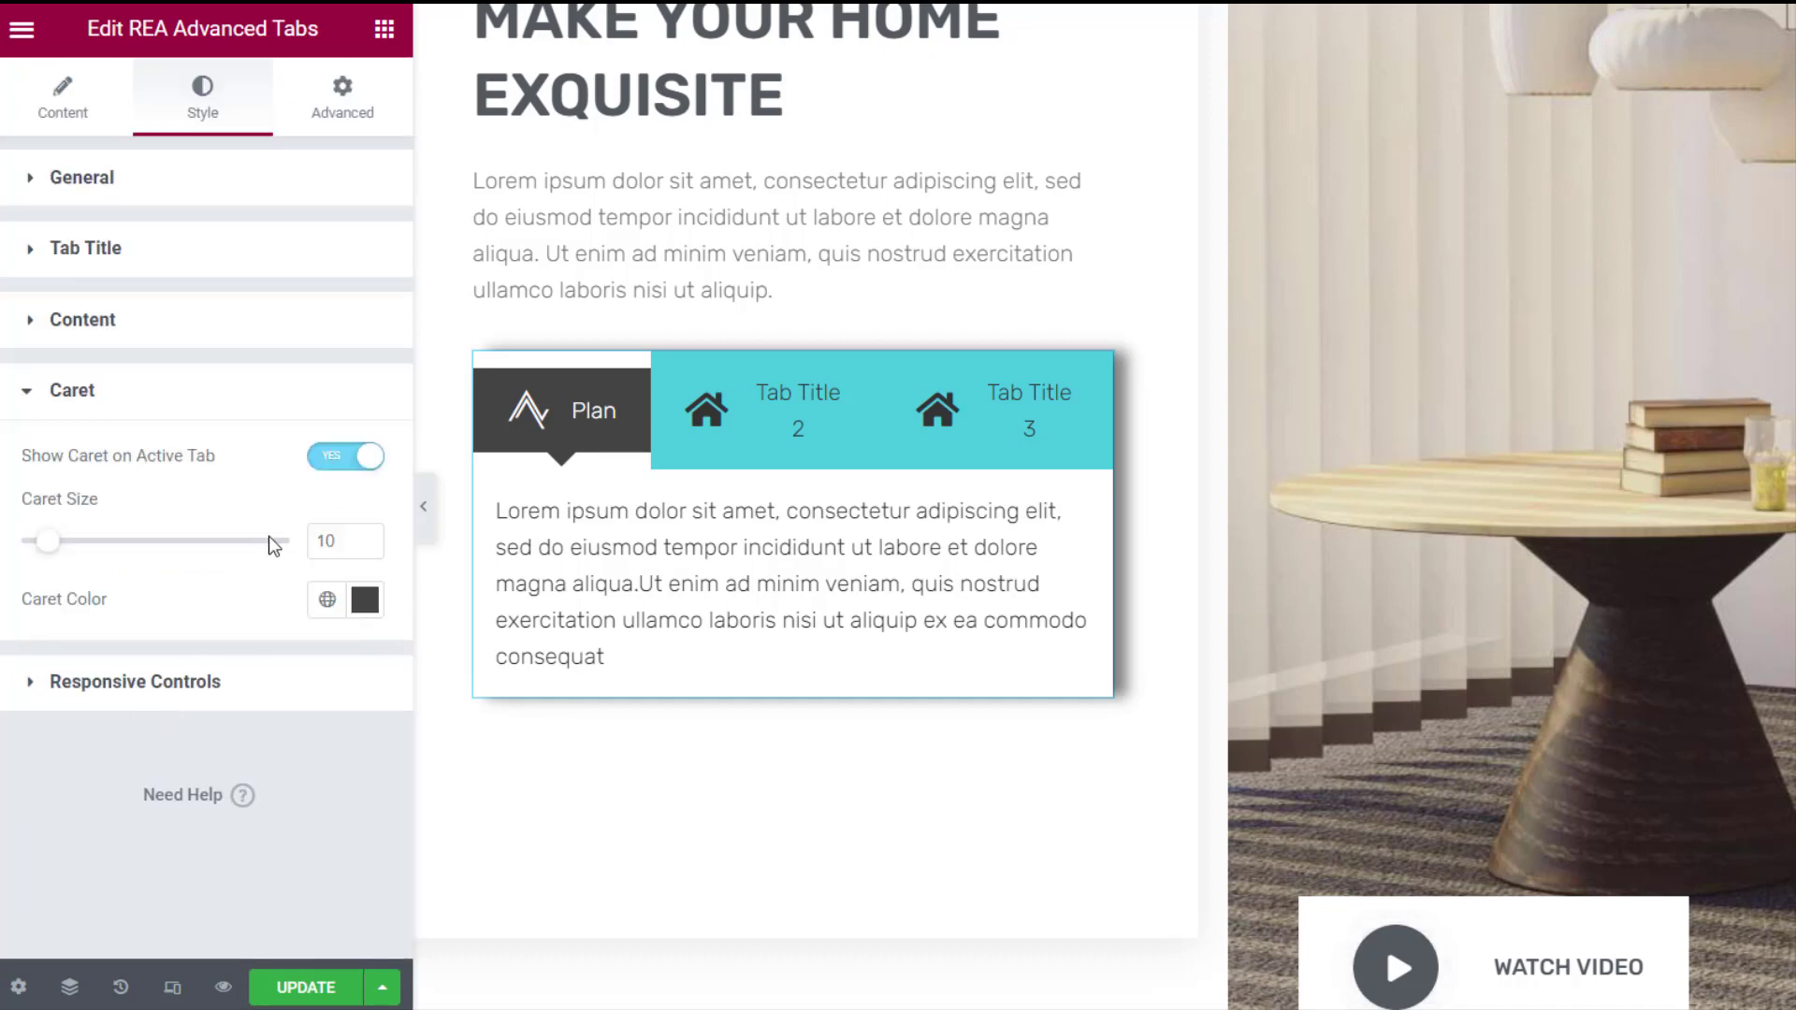
left_click(361, 460)
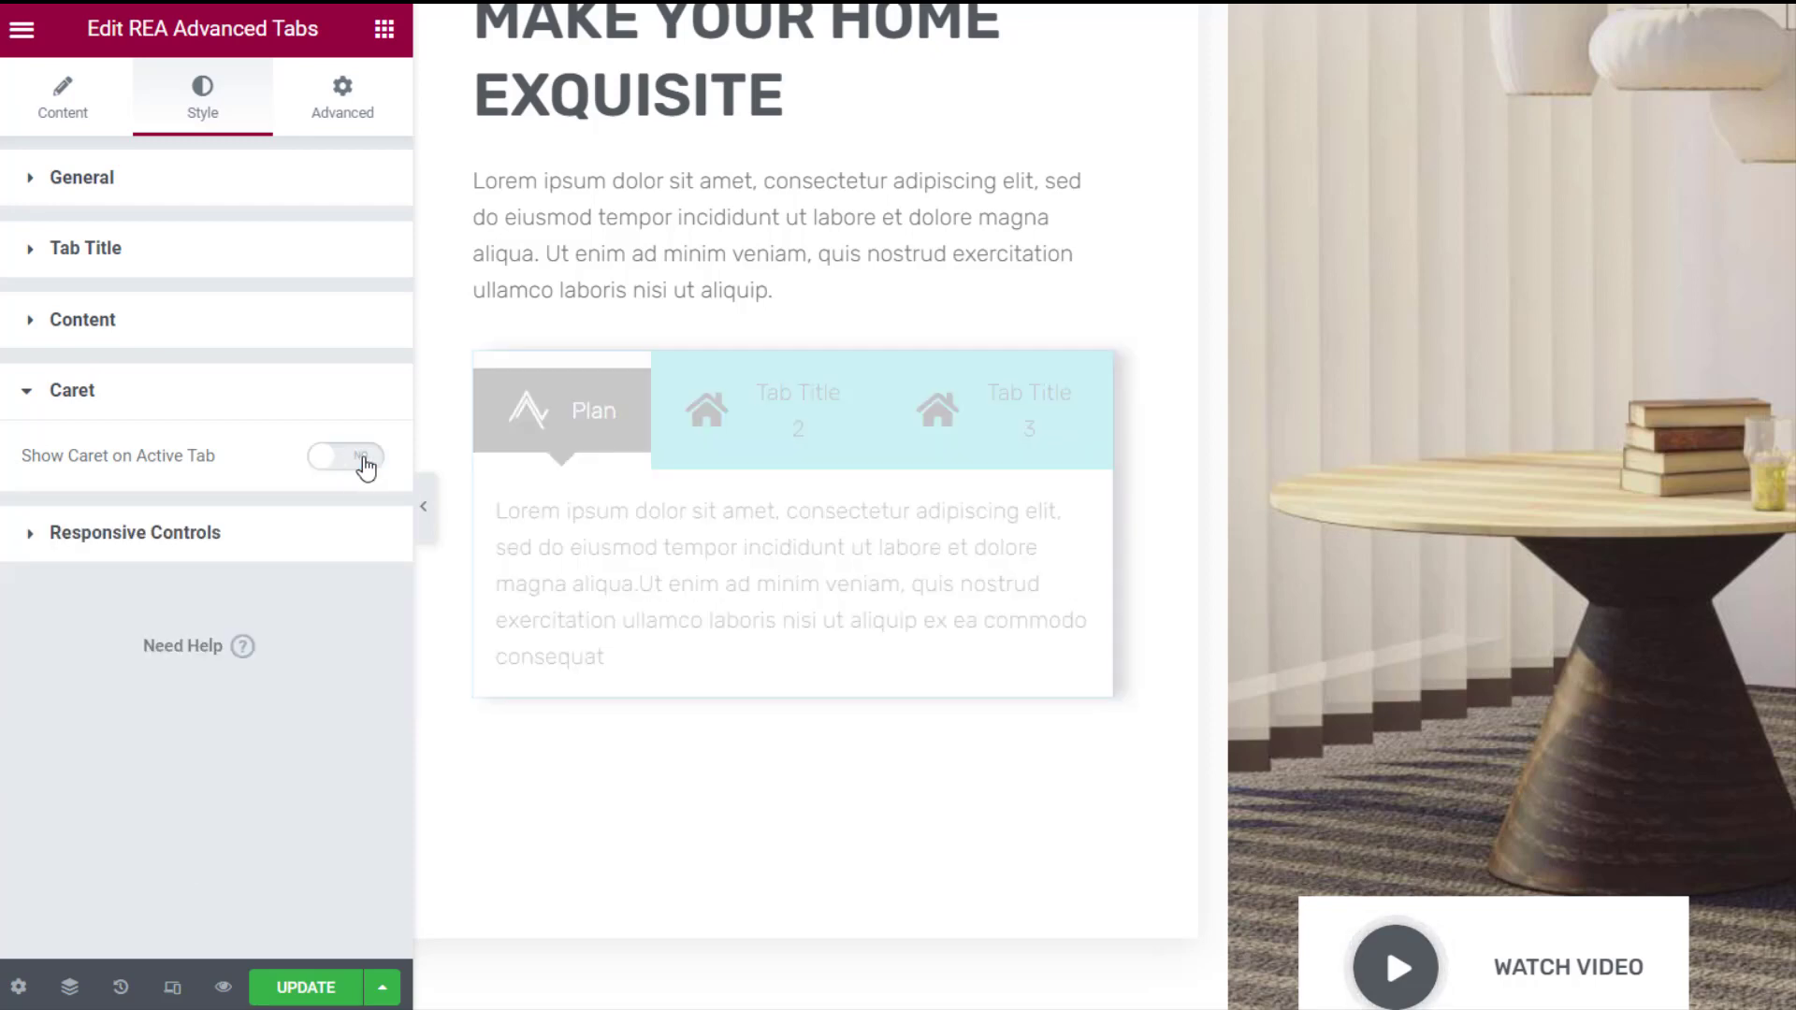
left_click(362, 459)
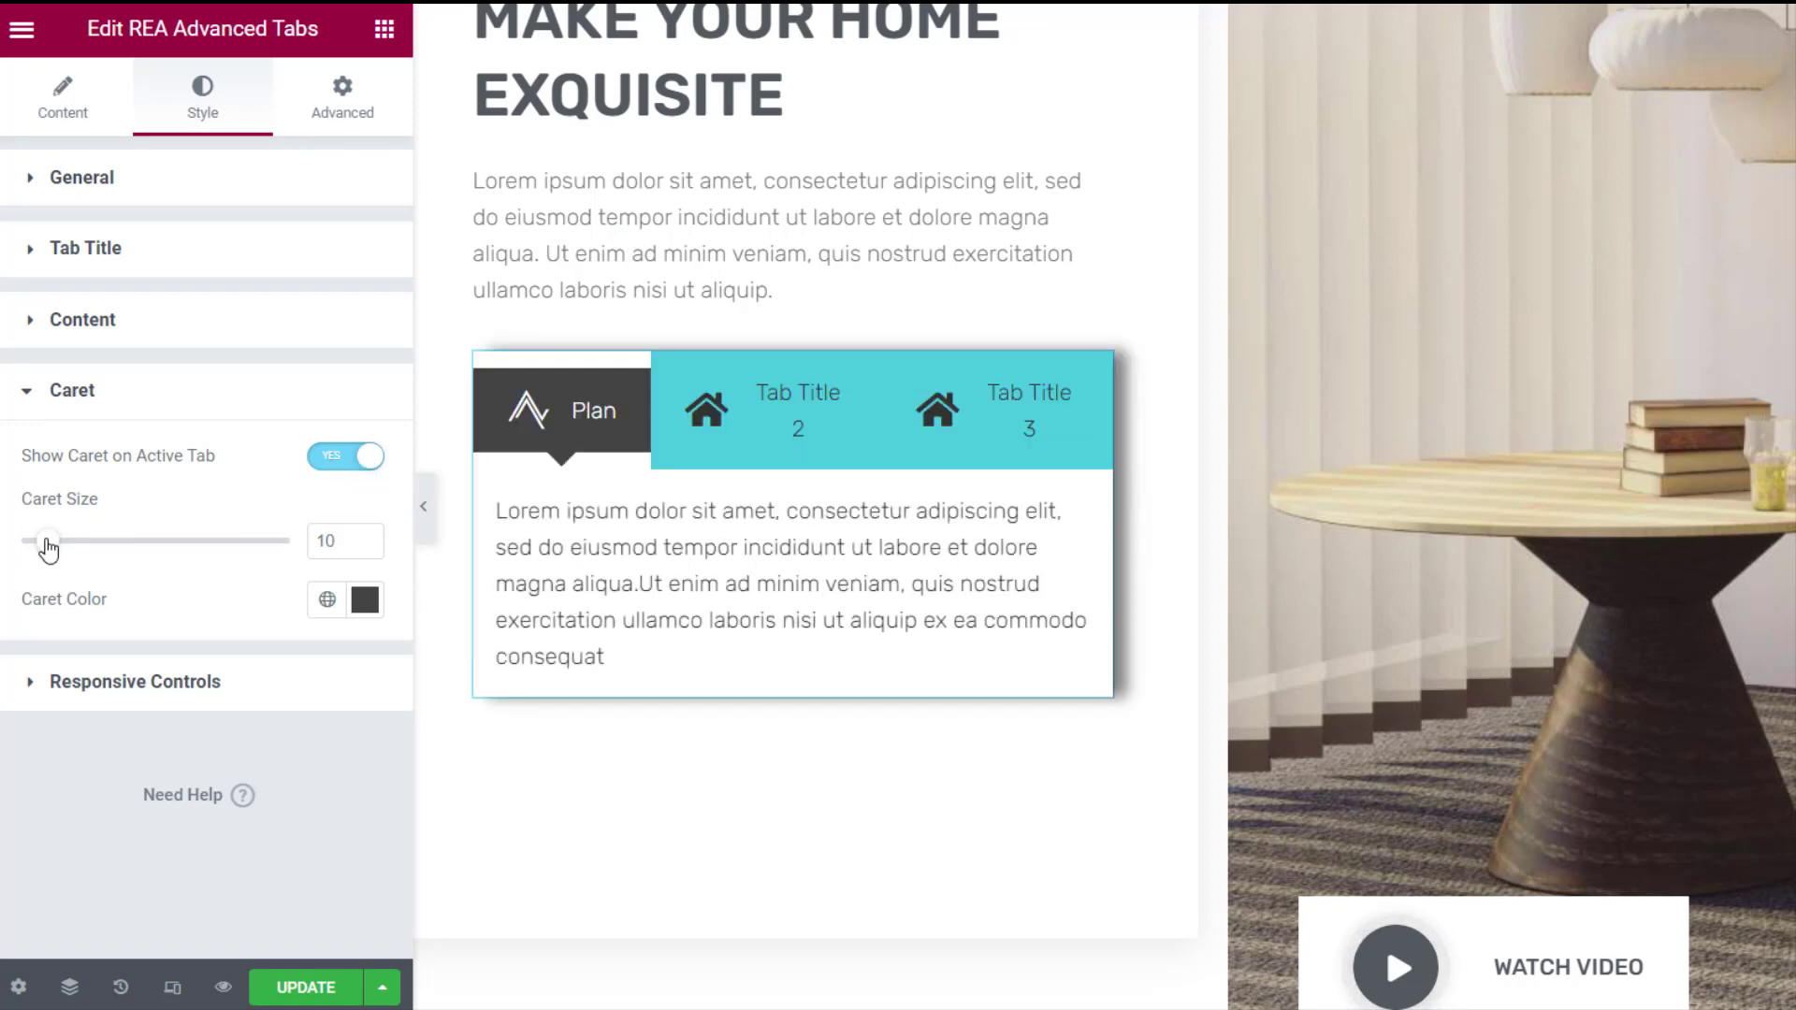
mouse_move(45, 547)
left_mouse_down()
mouse_move(126, 560)
mouse_move(66, 558)
left_mouse_up()
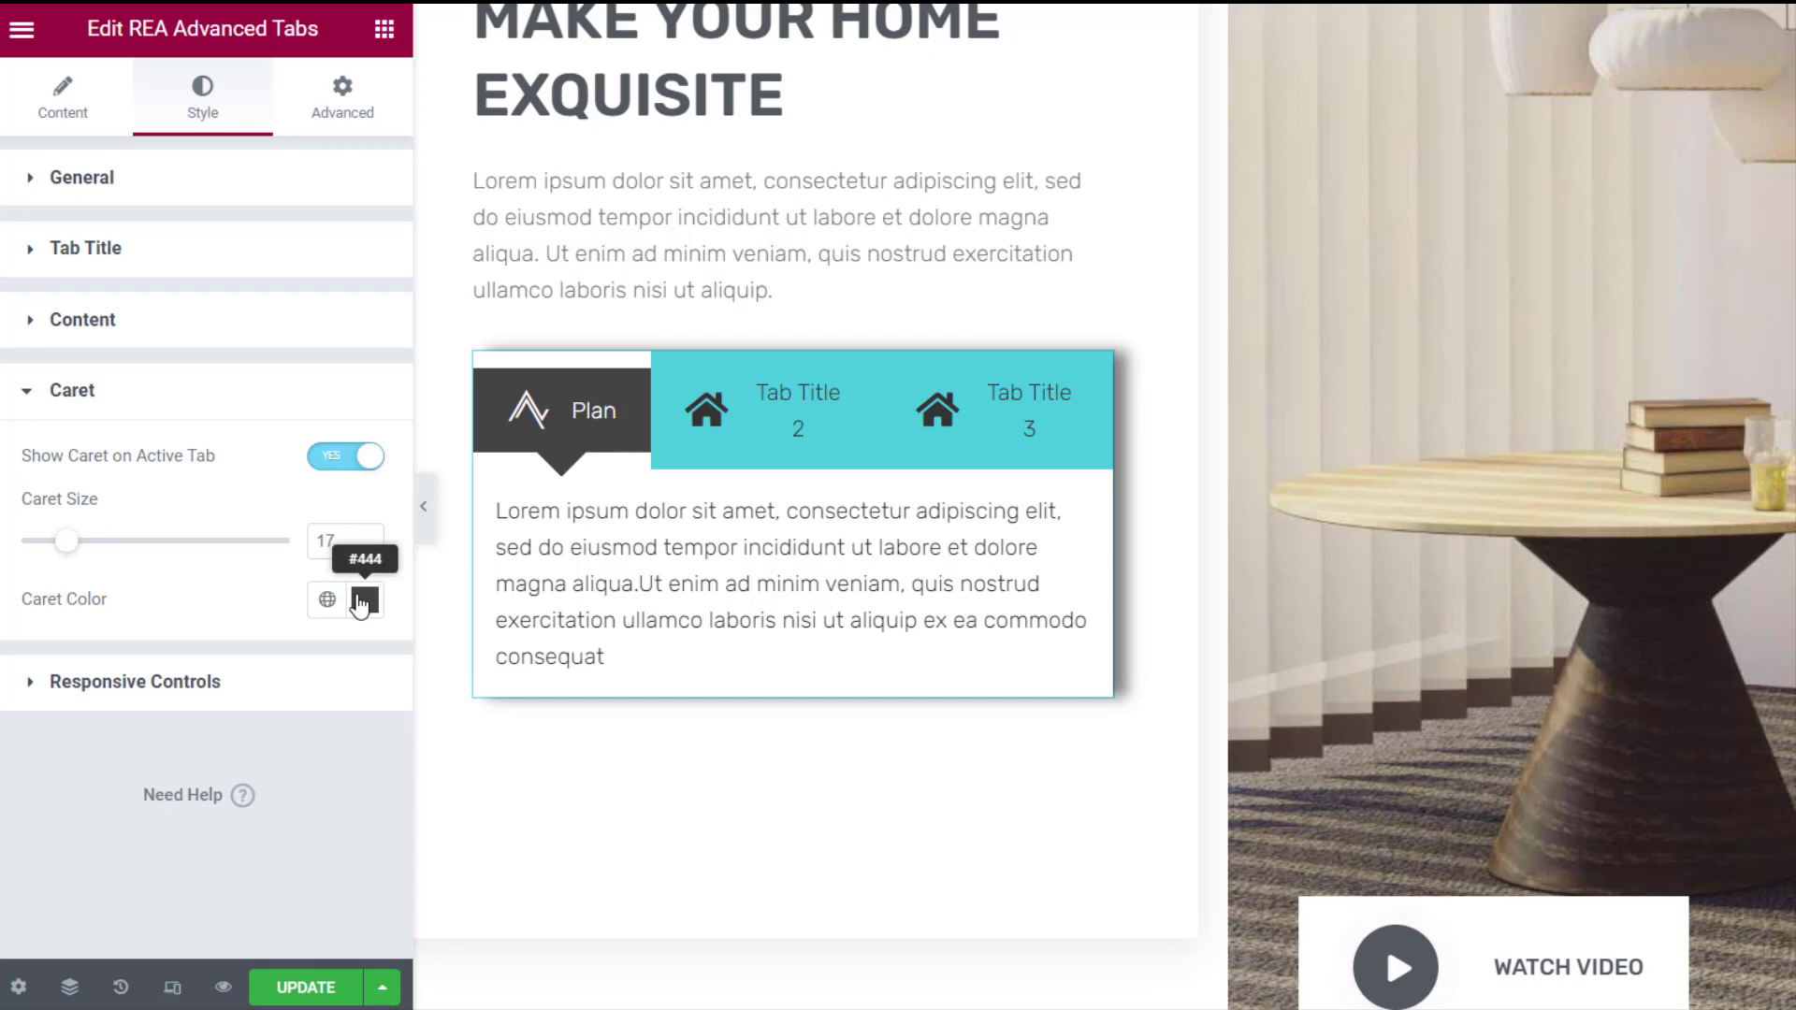
- Toggle the Responsive Controls Vertical Layout option off and back on
left_click(180, 682)
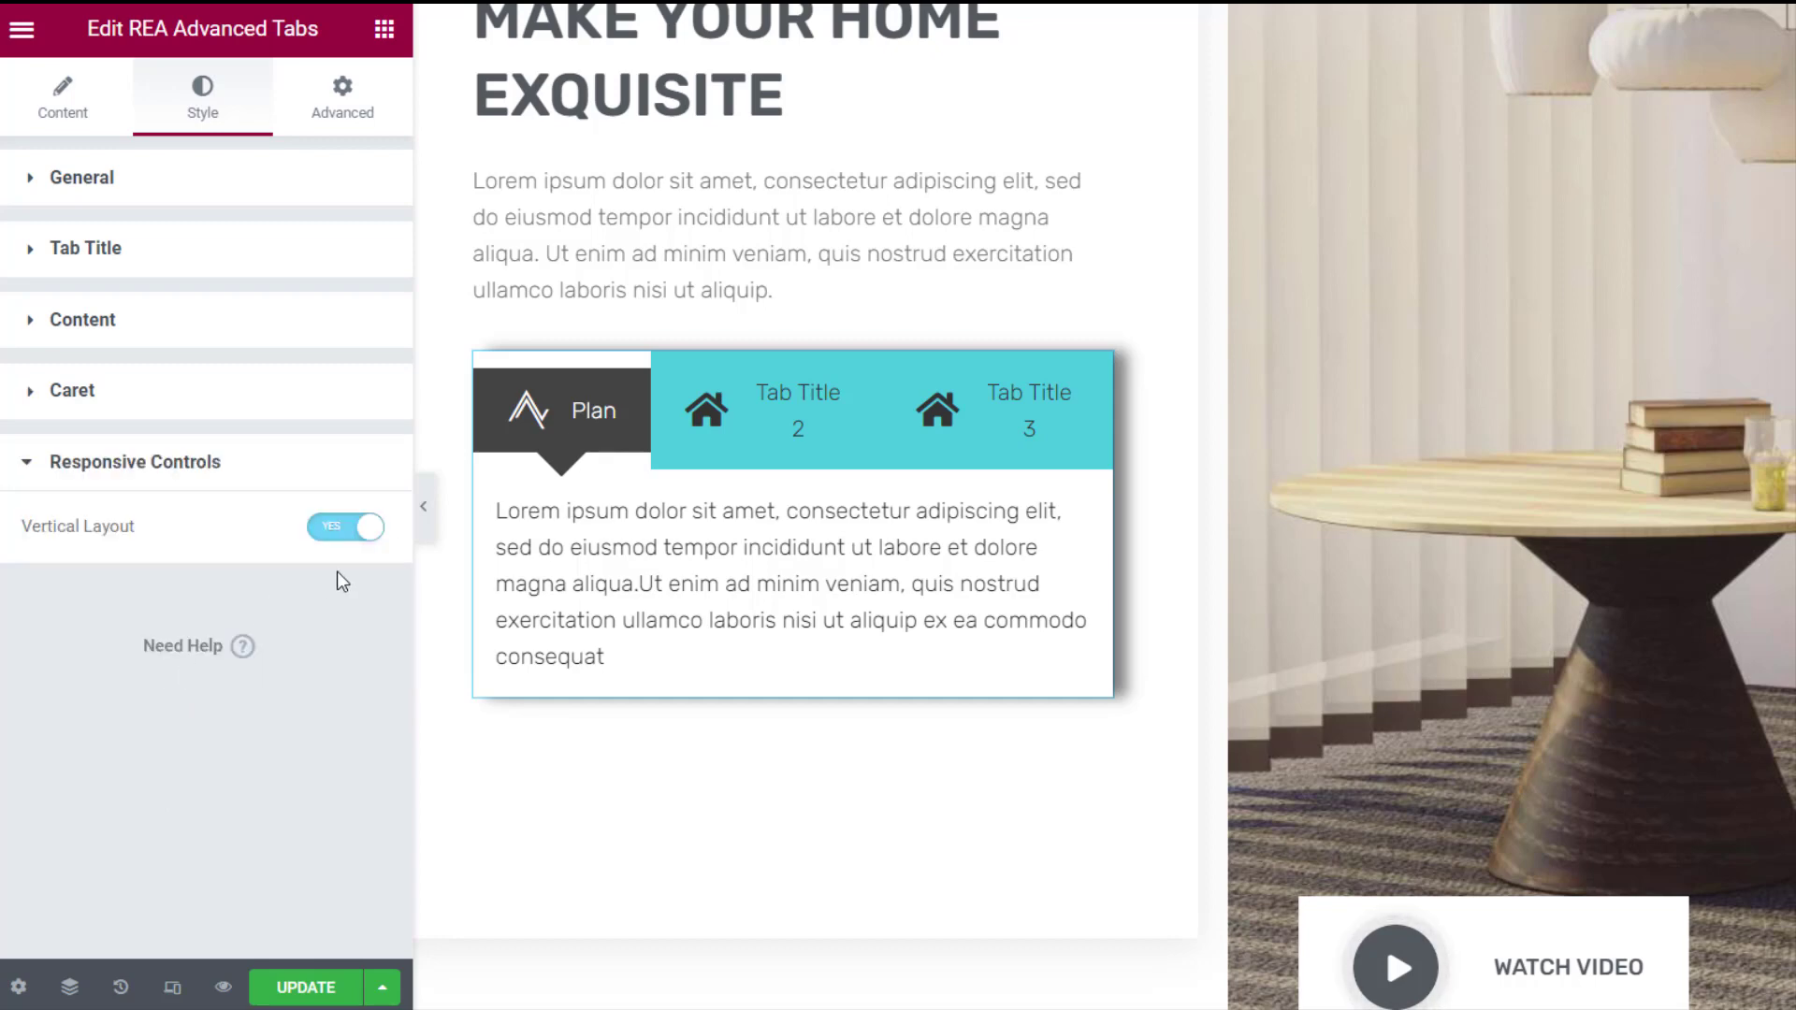
left_click(352, 544)
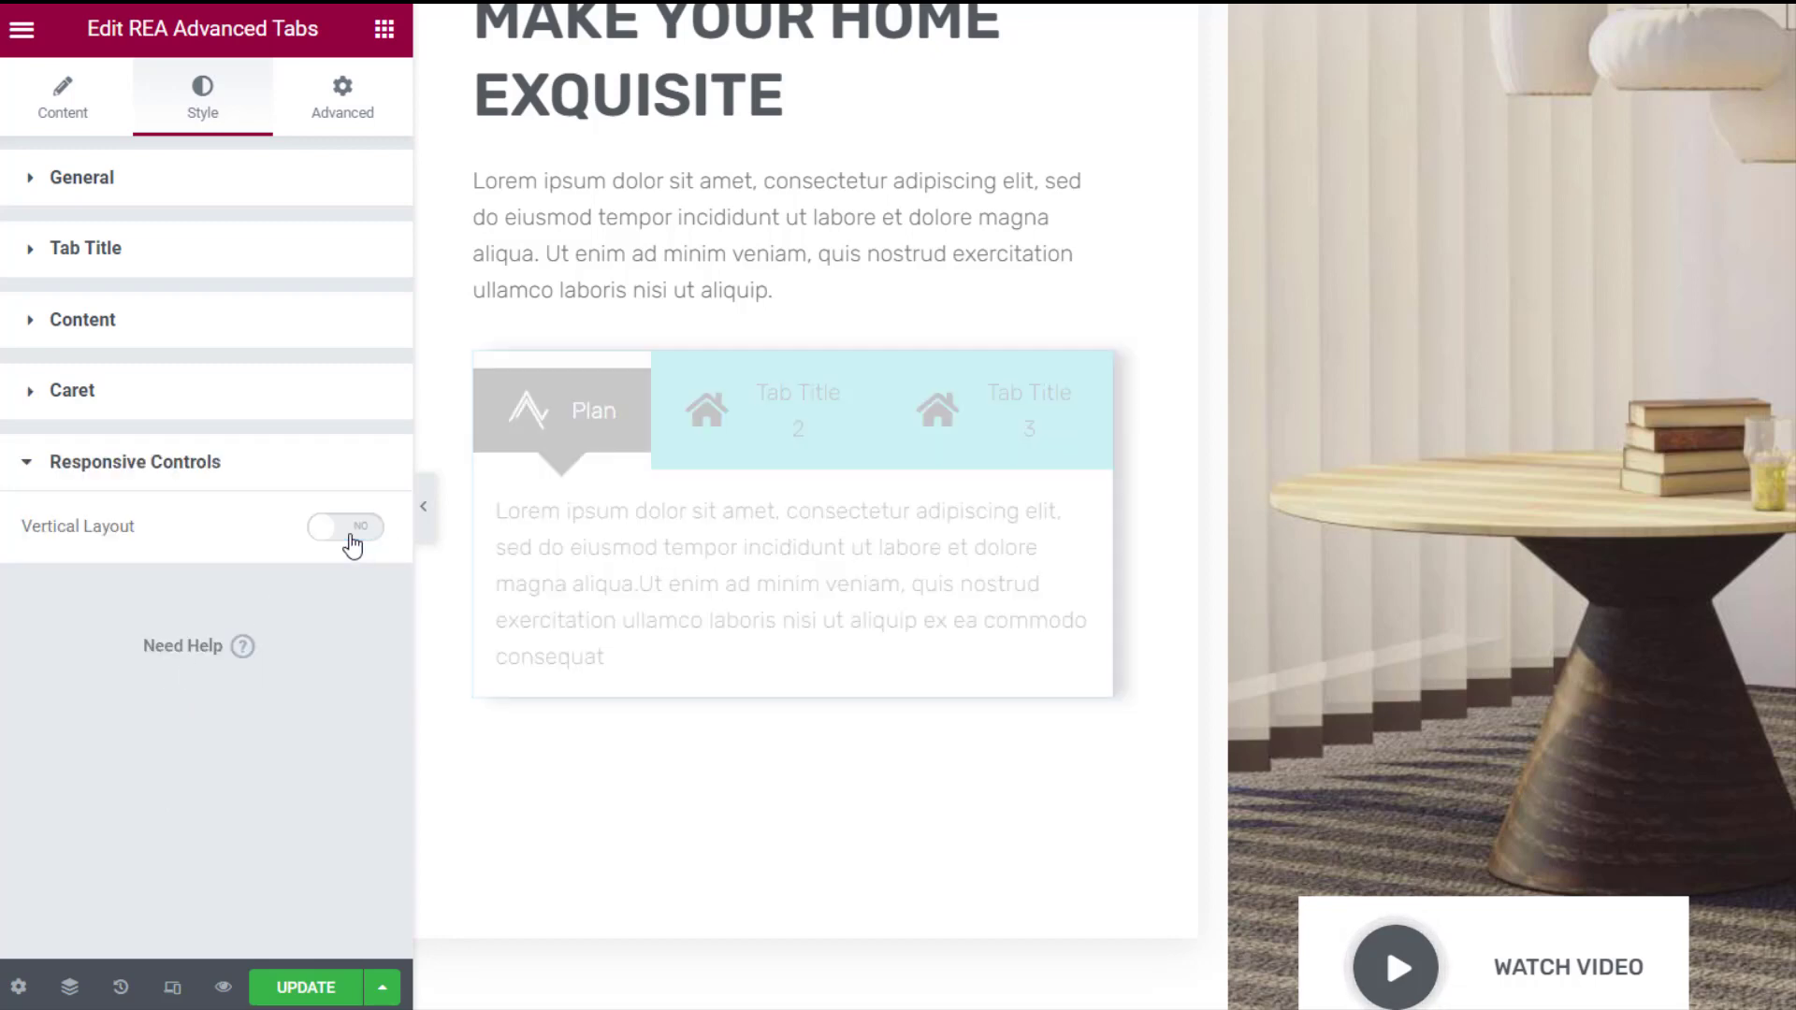
left_click(351, 527)
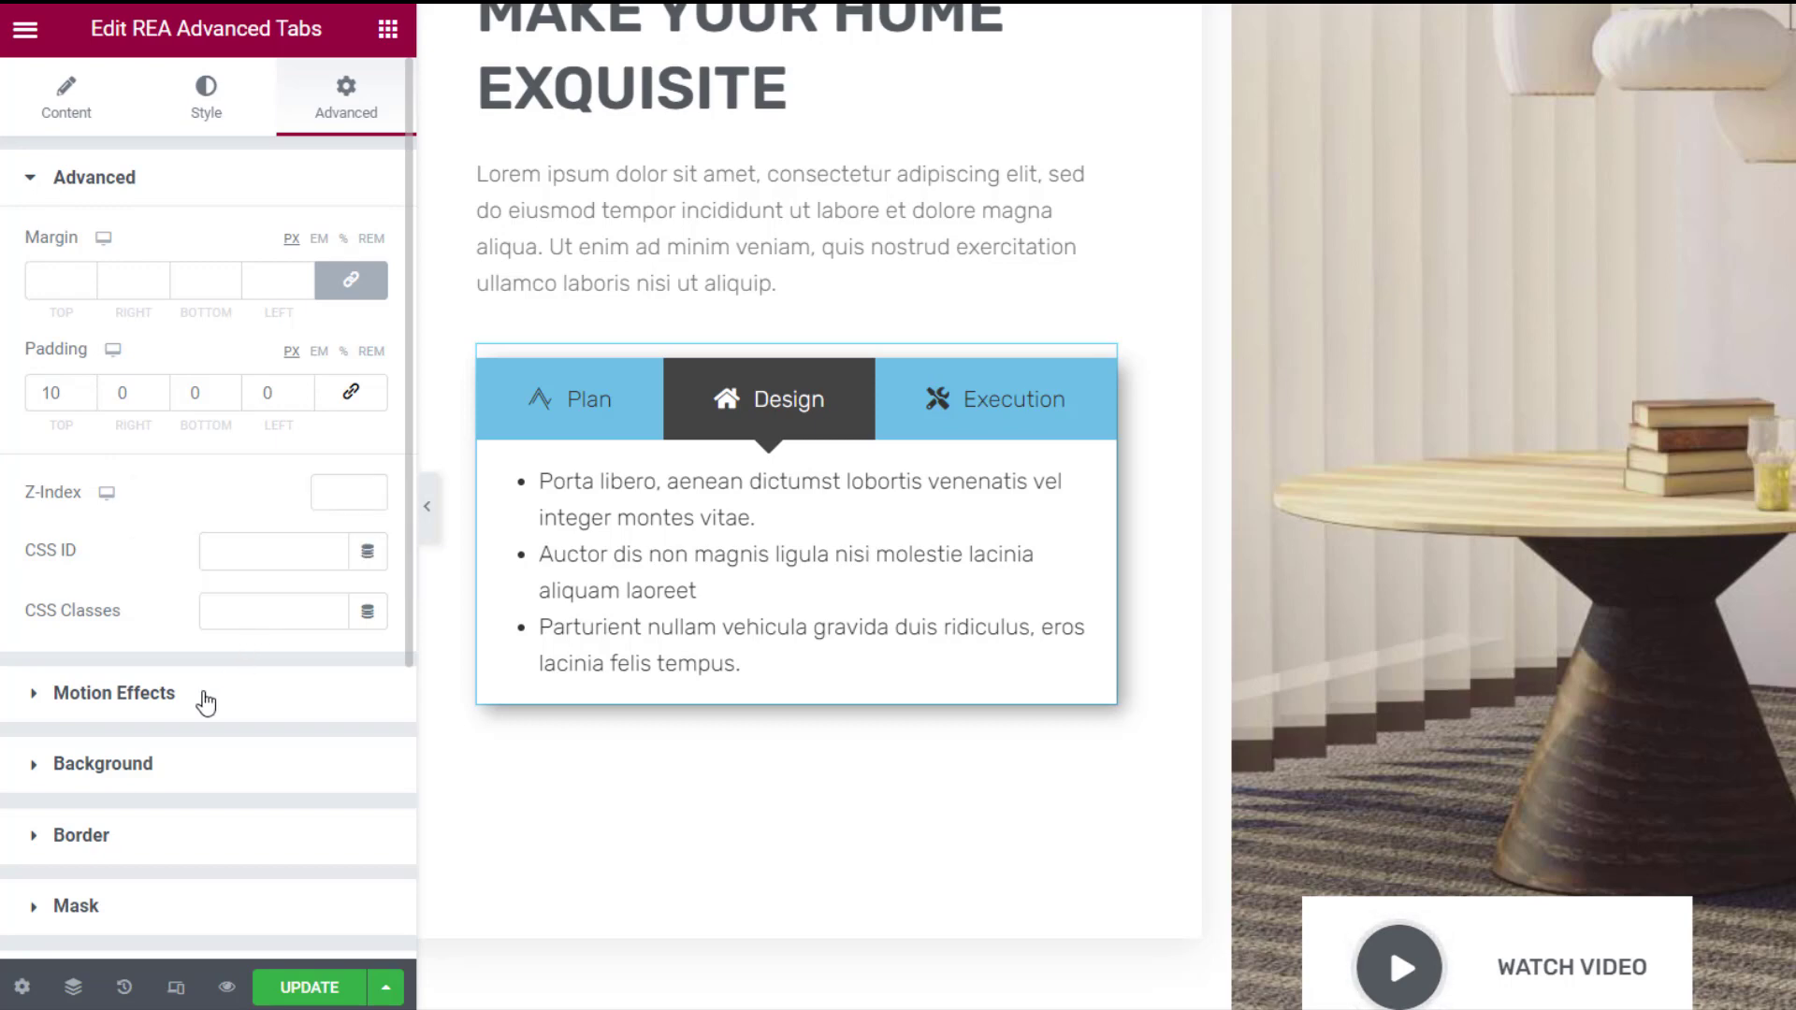
- Set the widget's Entrance Animation to Fade In Down
left_click(204, 697)
left_click(126, 355)
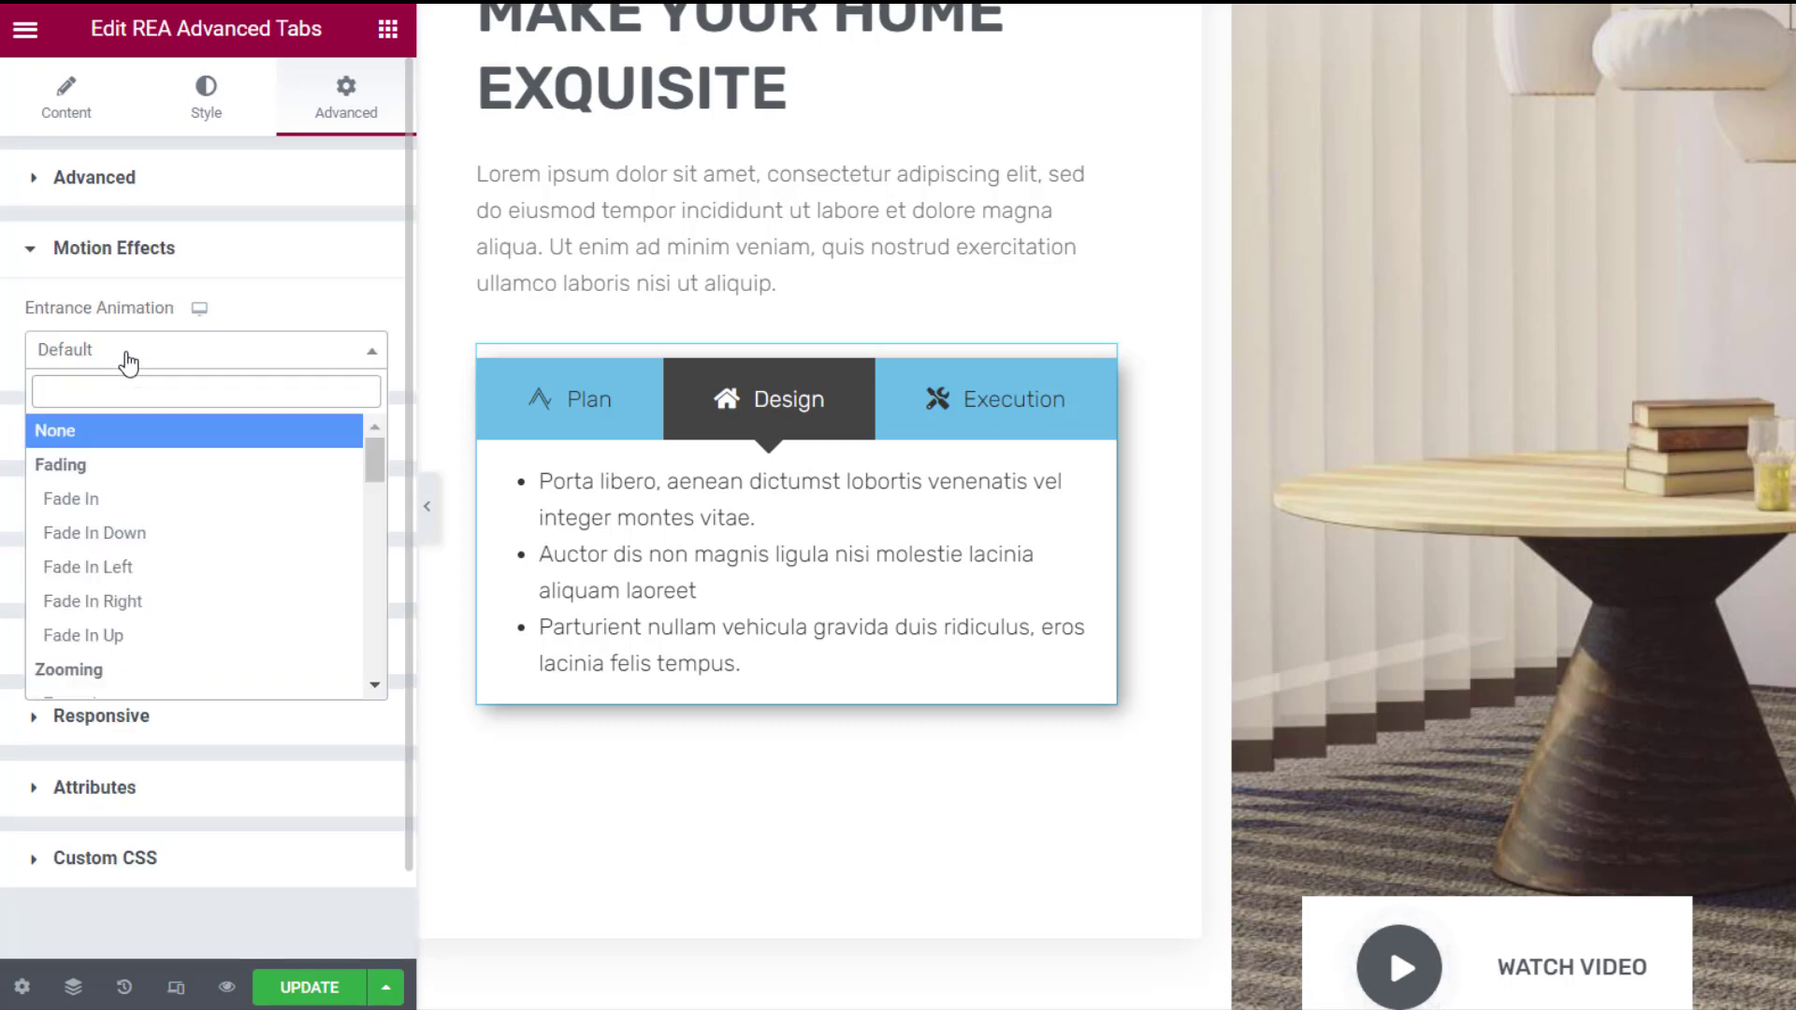
left_click(128, 532)
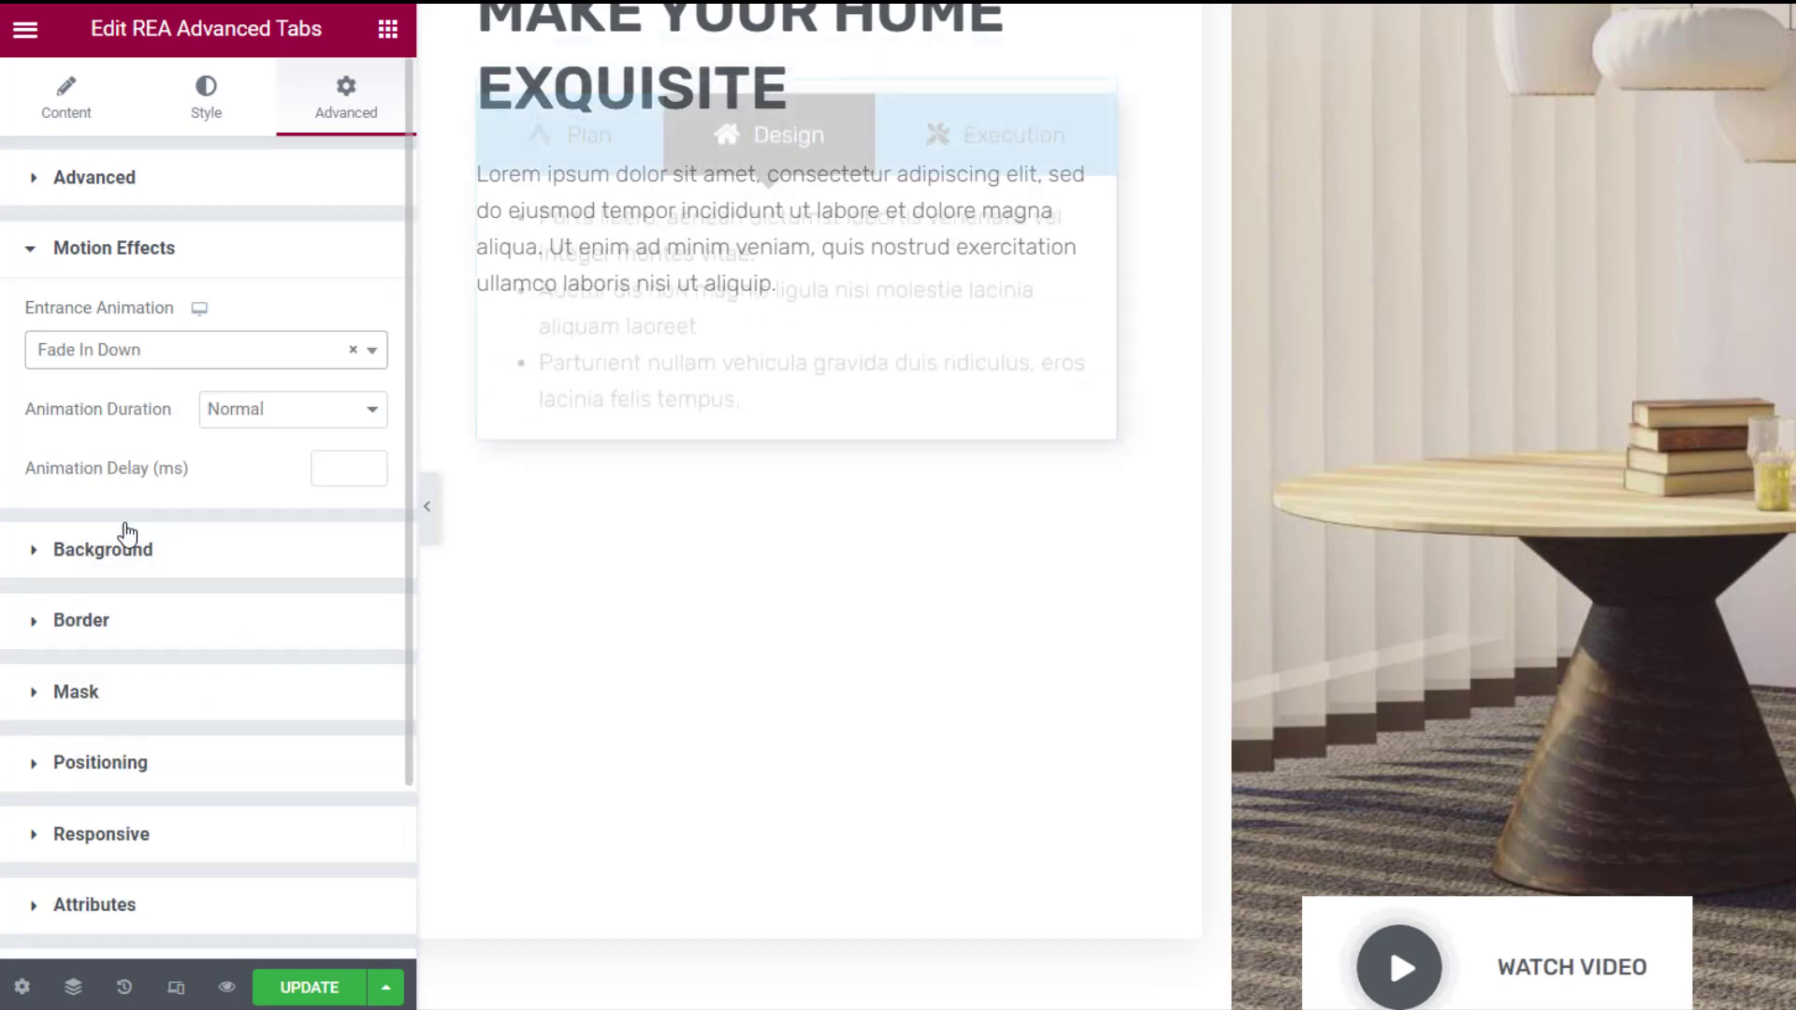
- Give the widget a Double border with width 1 on all sides
left_click(121, 554)
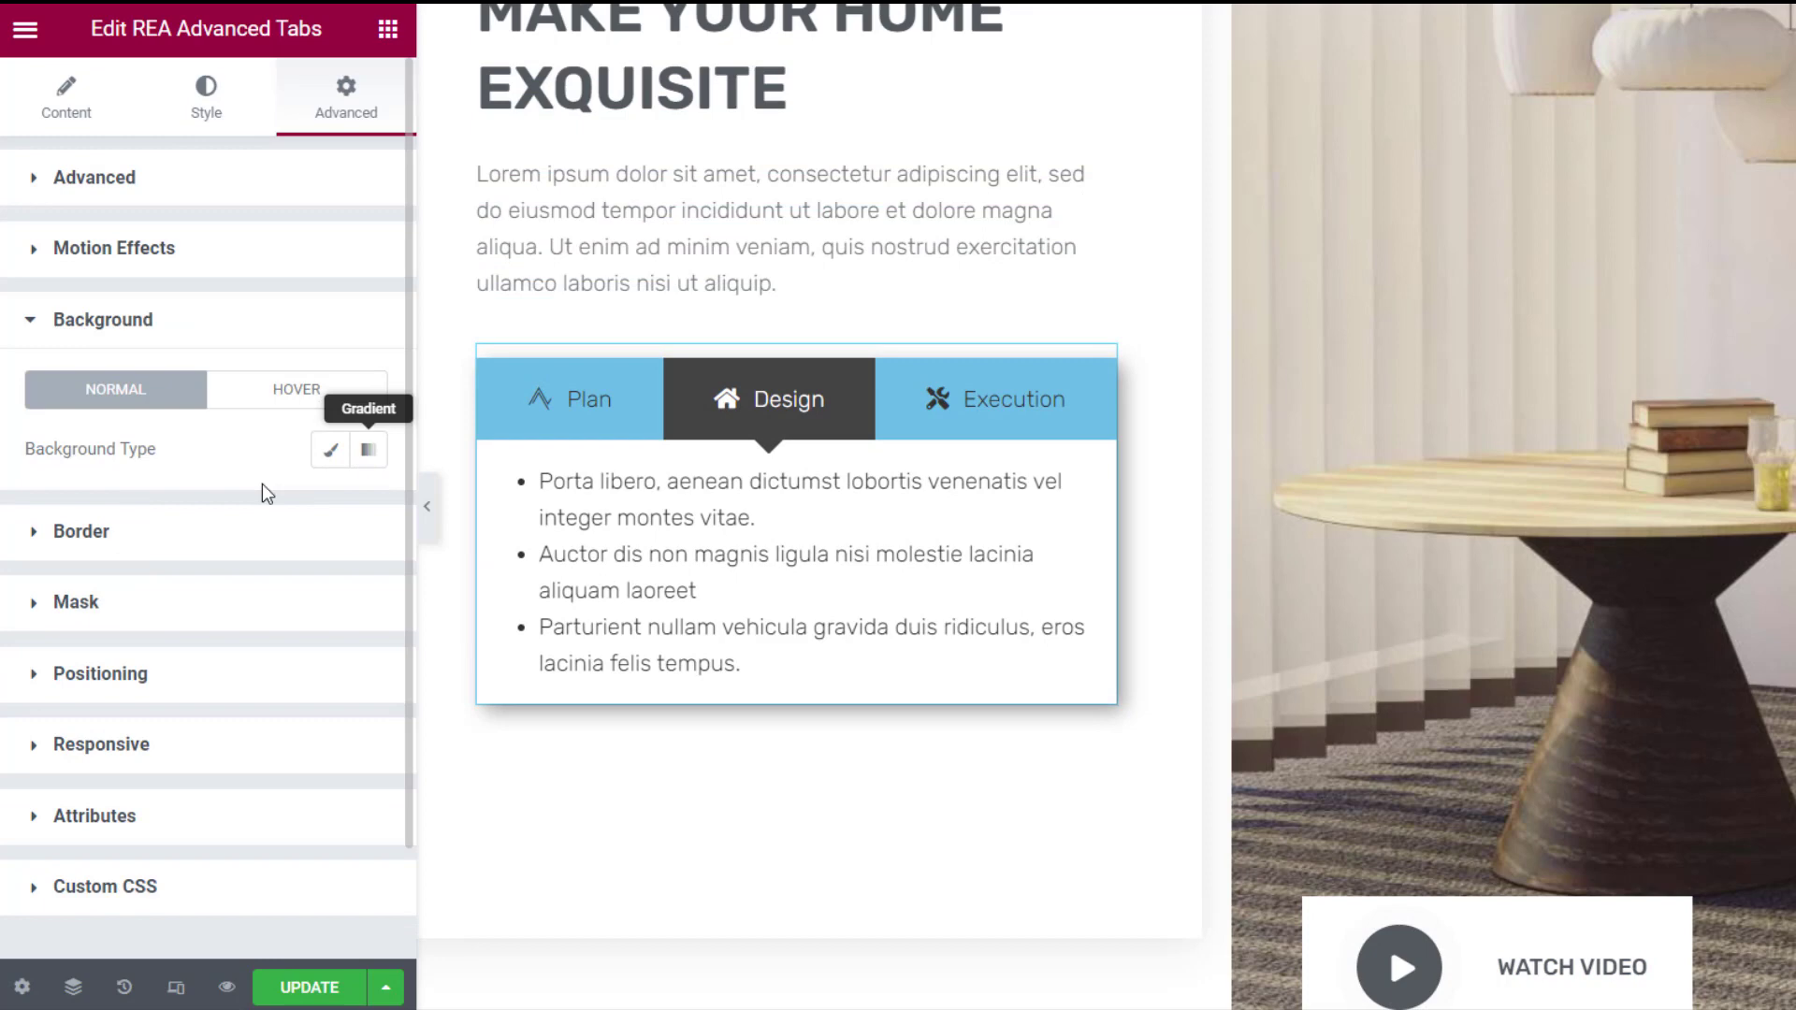
left_click(160, 531)
left_click(302, 522)
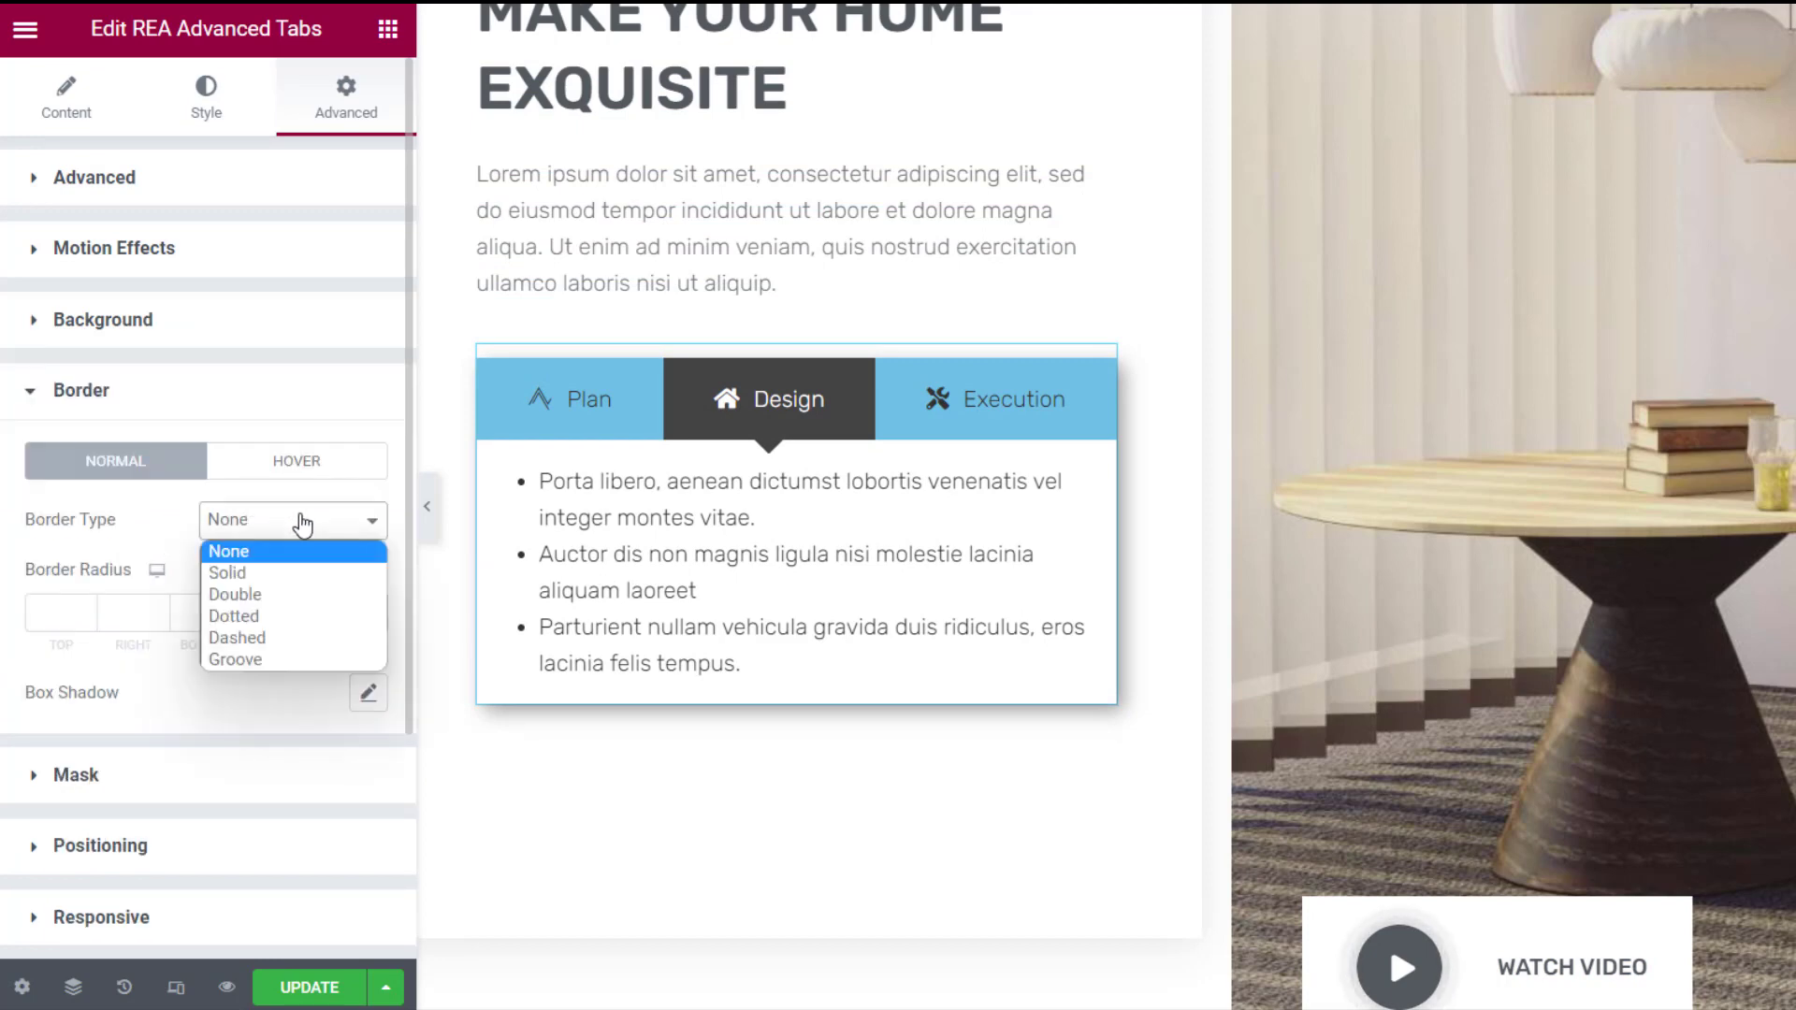
left_click(280, 601)
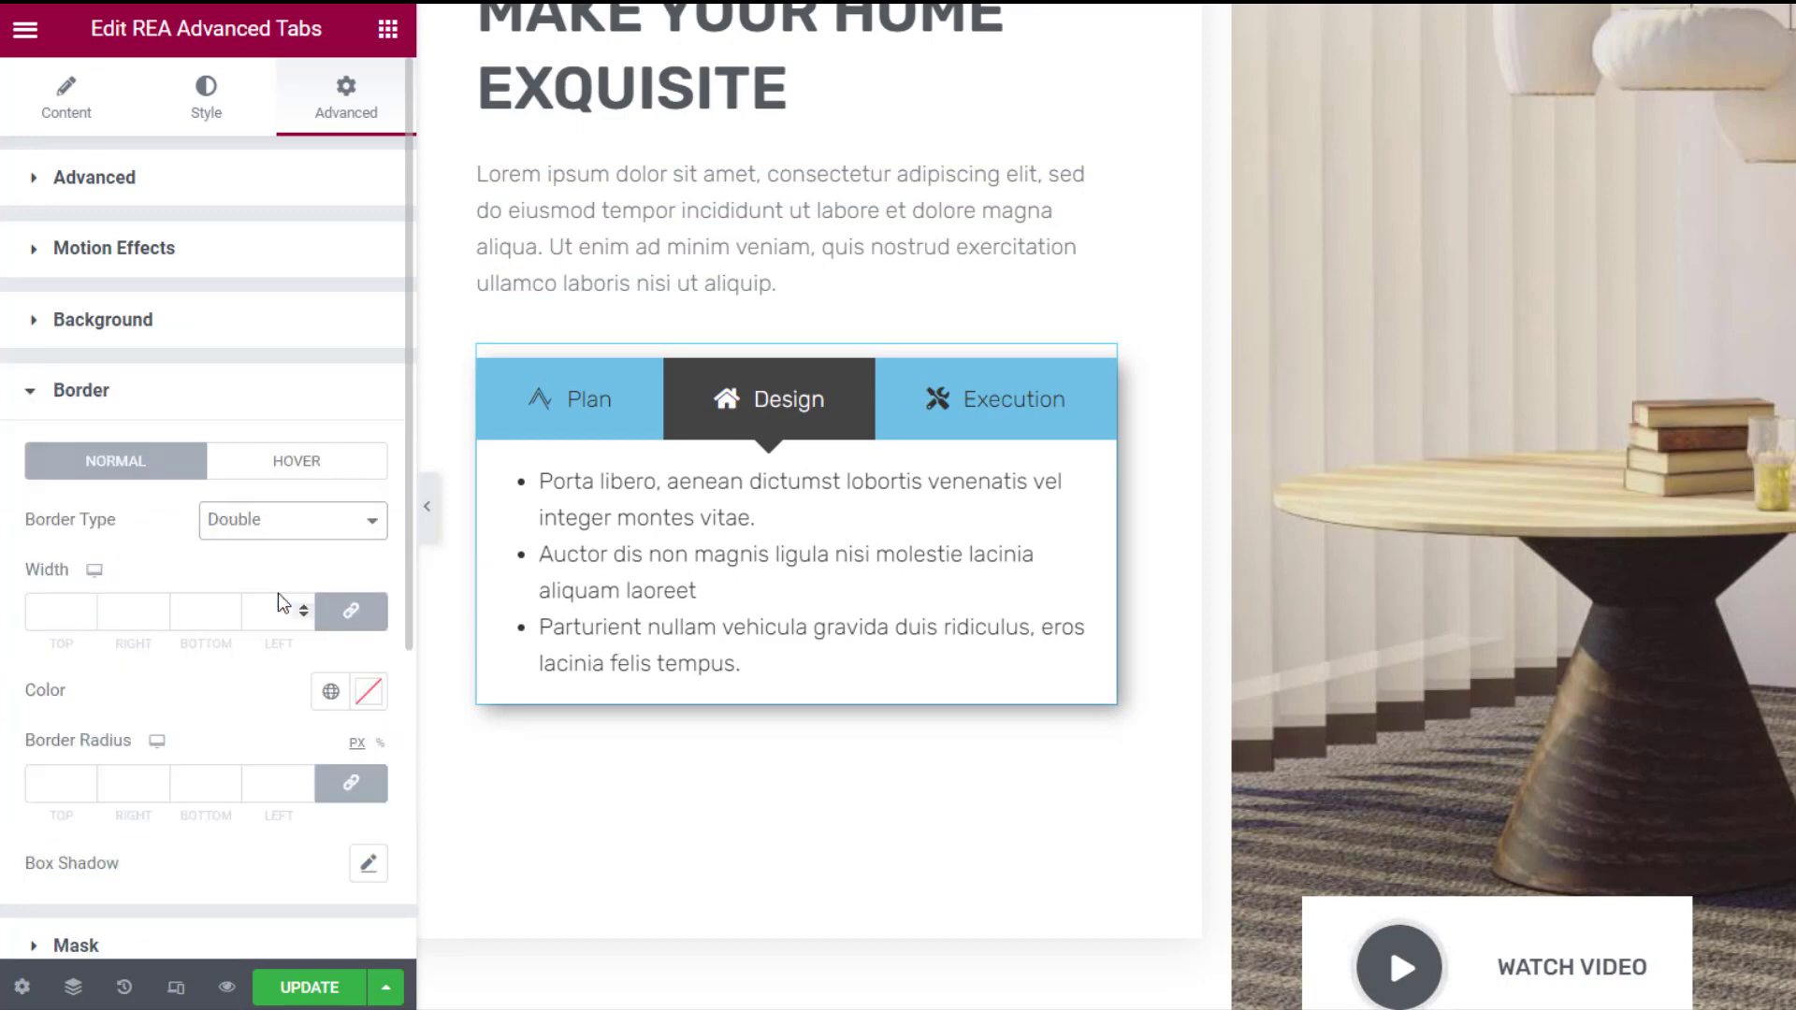
left_click(82, 607)
left_click(82, 607)
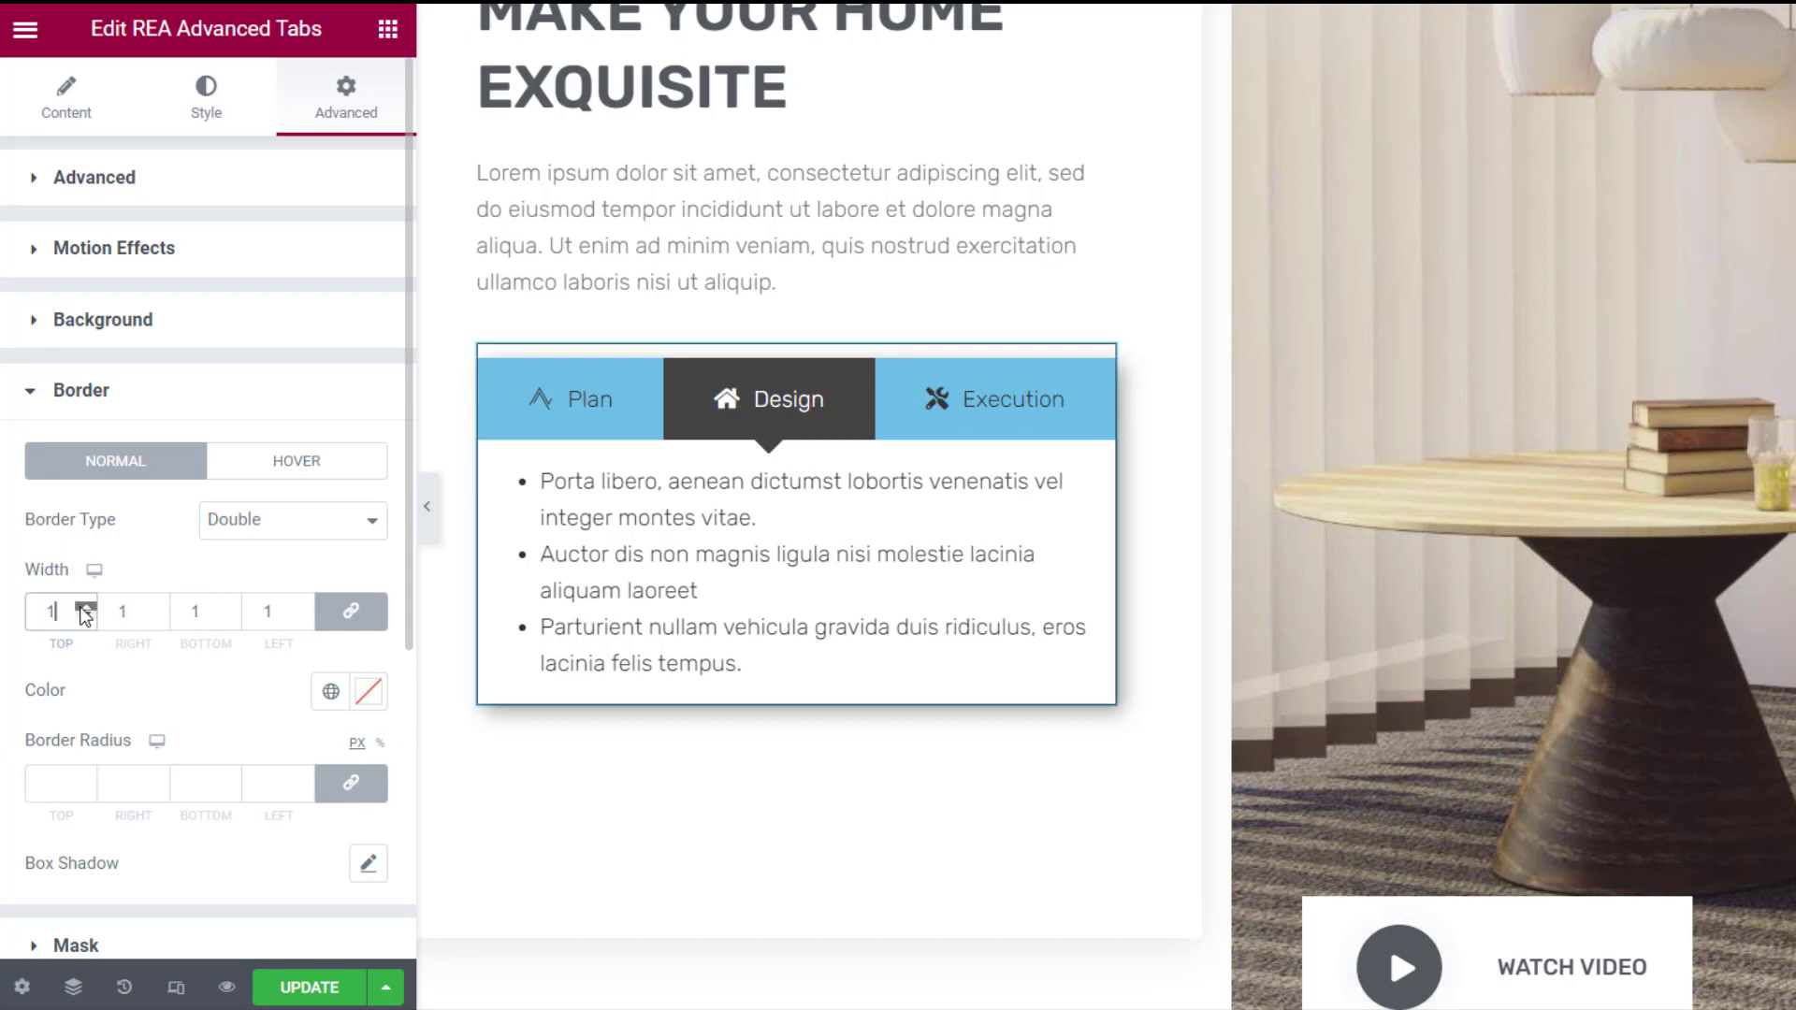
left_click(82, 607)
left_click(82, 607)
left_click(82, 607)
left_click(82, 607)
left_click(76, 944)
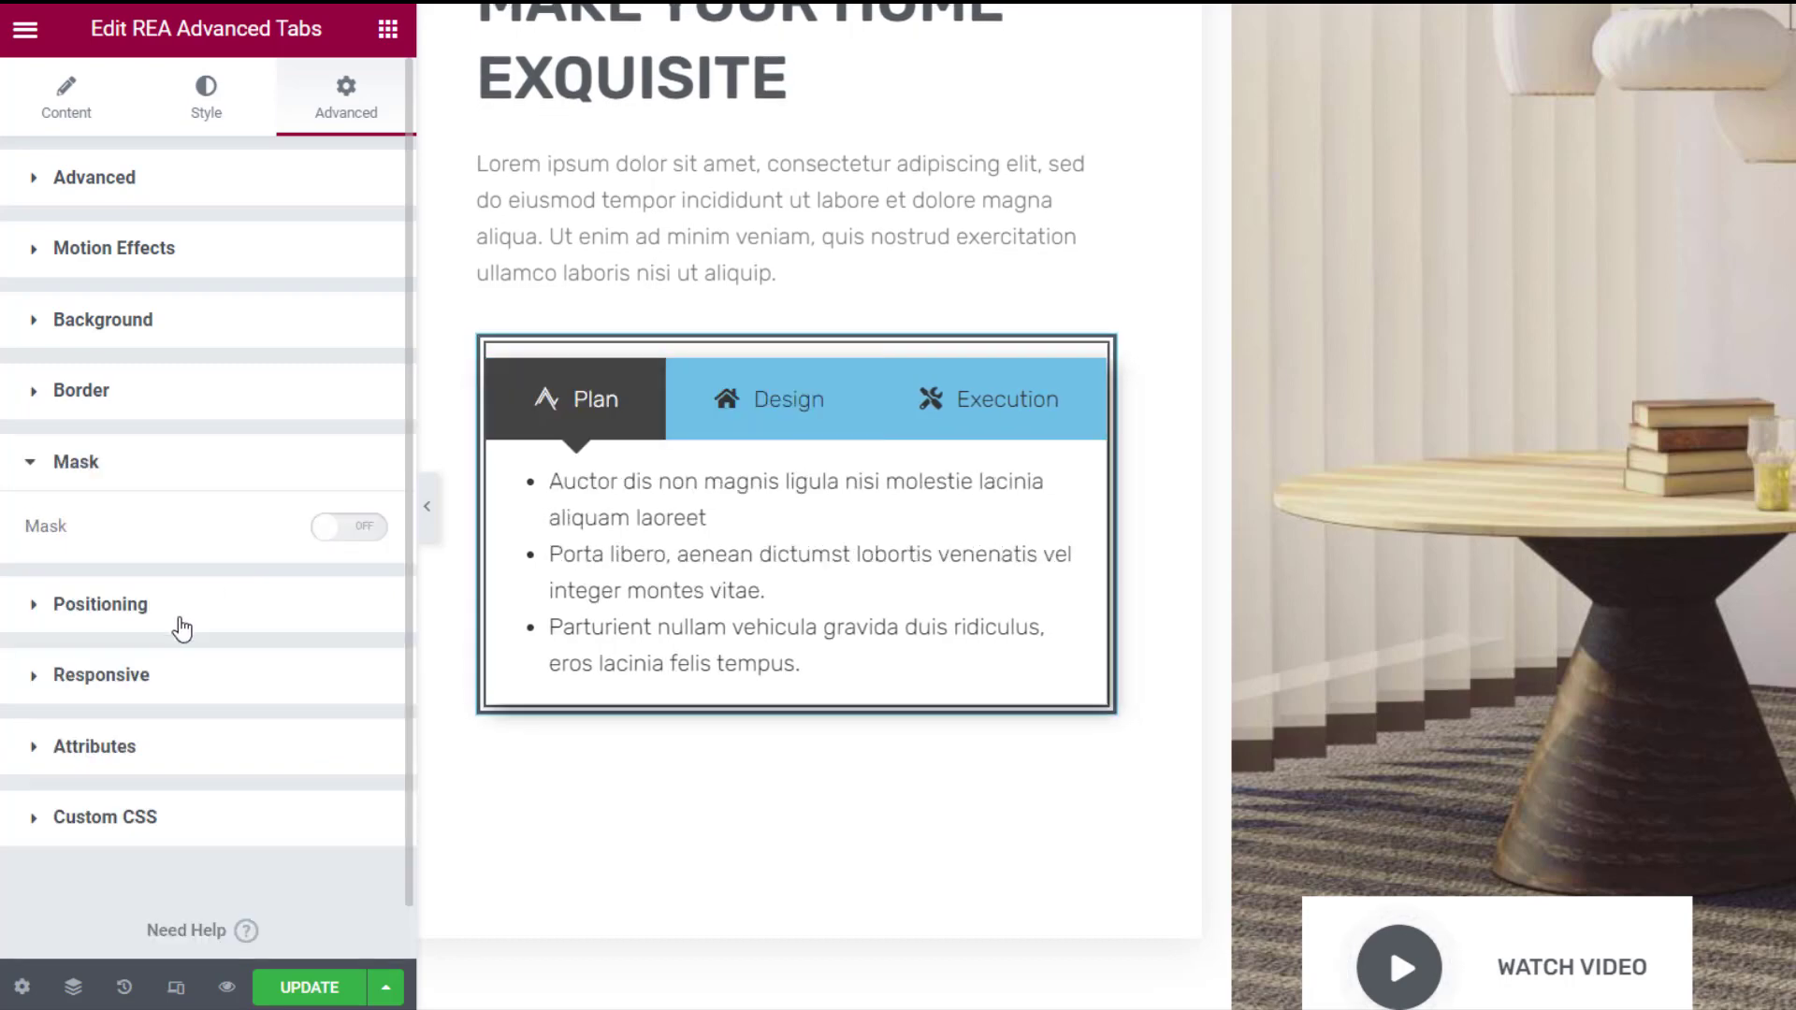
left_click(177, 624)
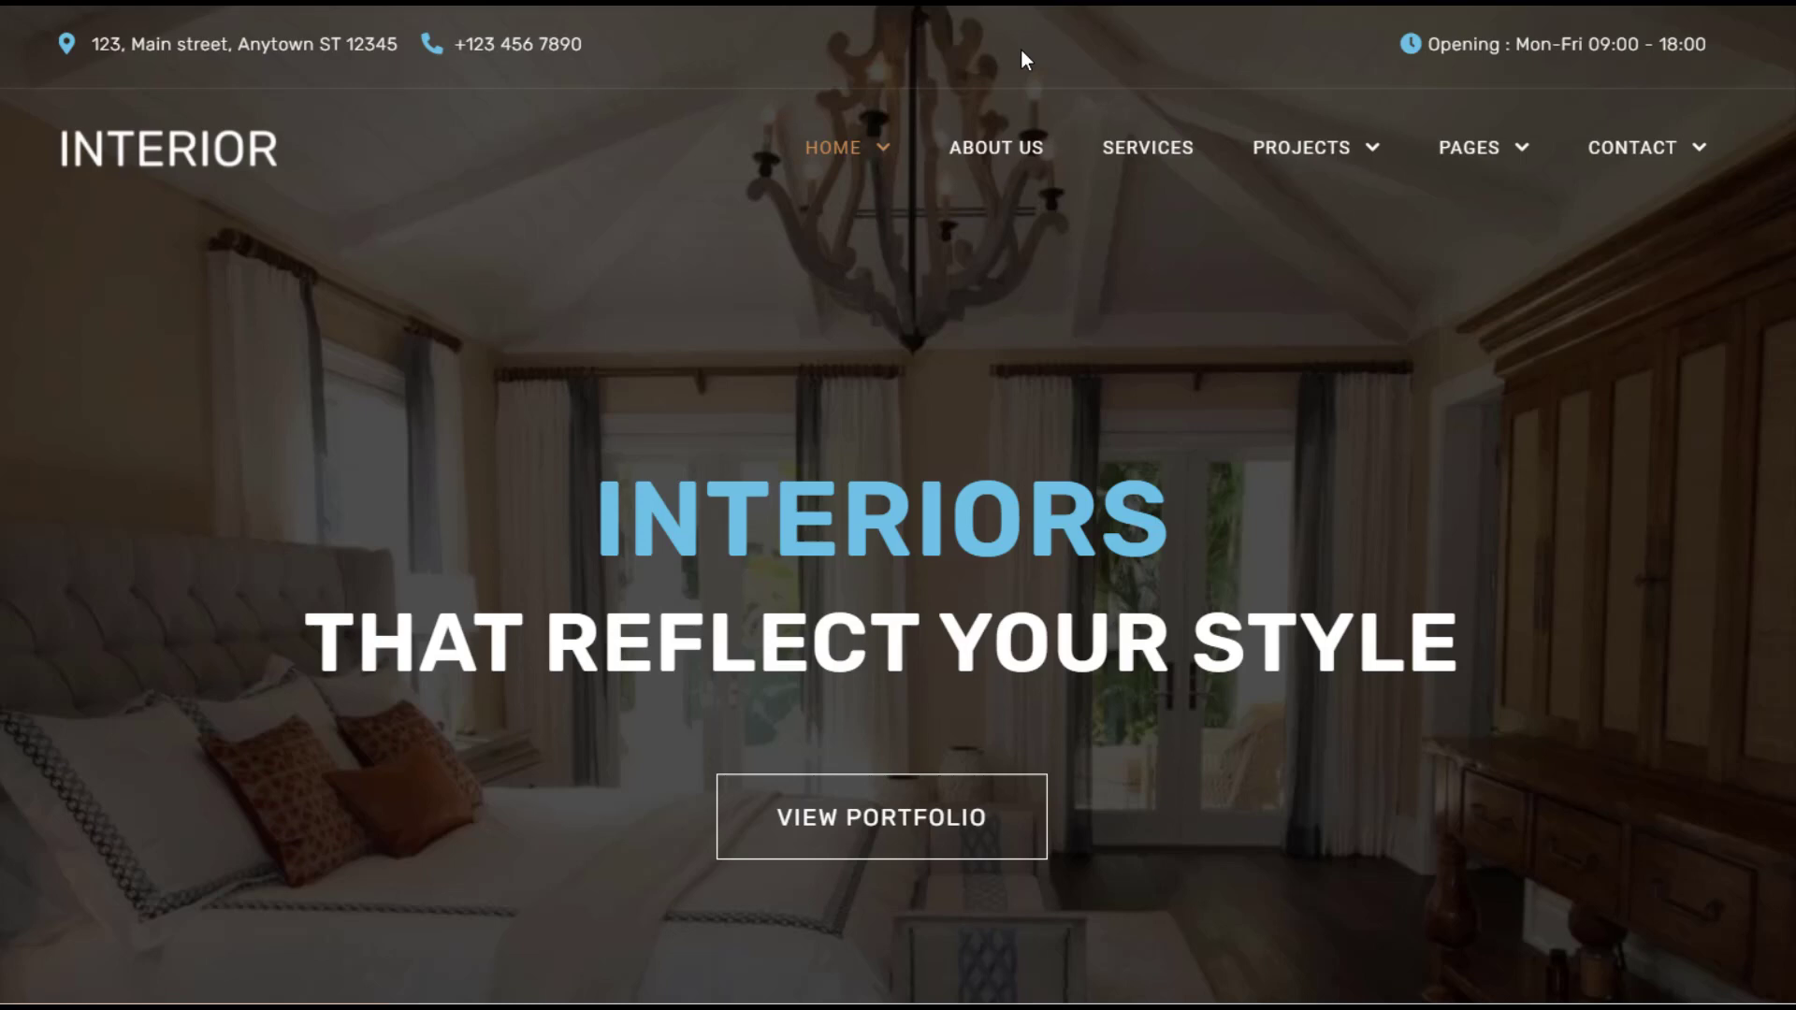
- On the live Interior page, scroll to the tabs and switch to Design, then Execution
scroll(1022, 56, "down", 8)
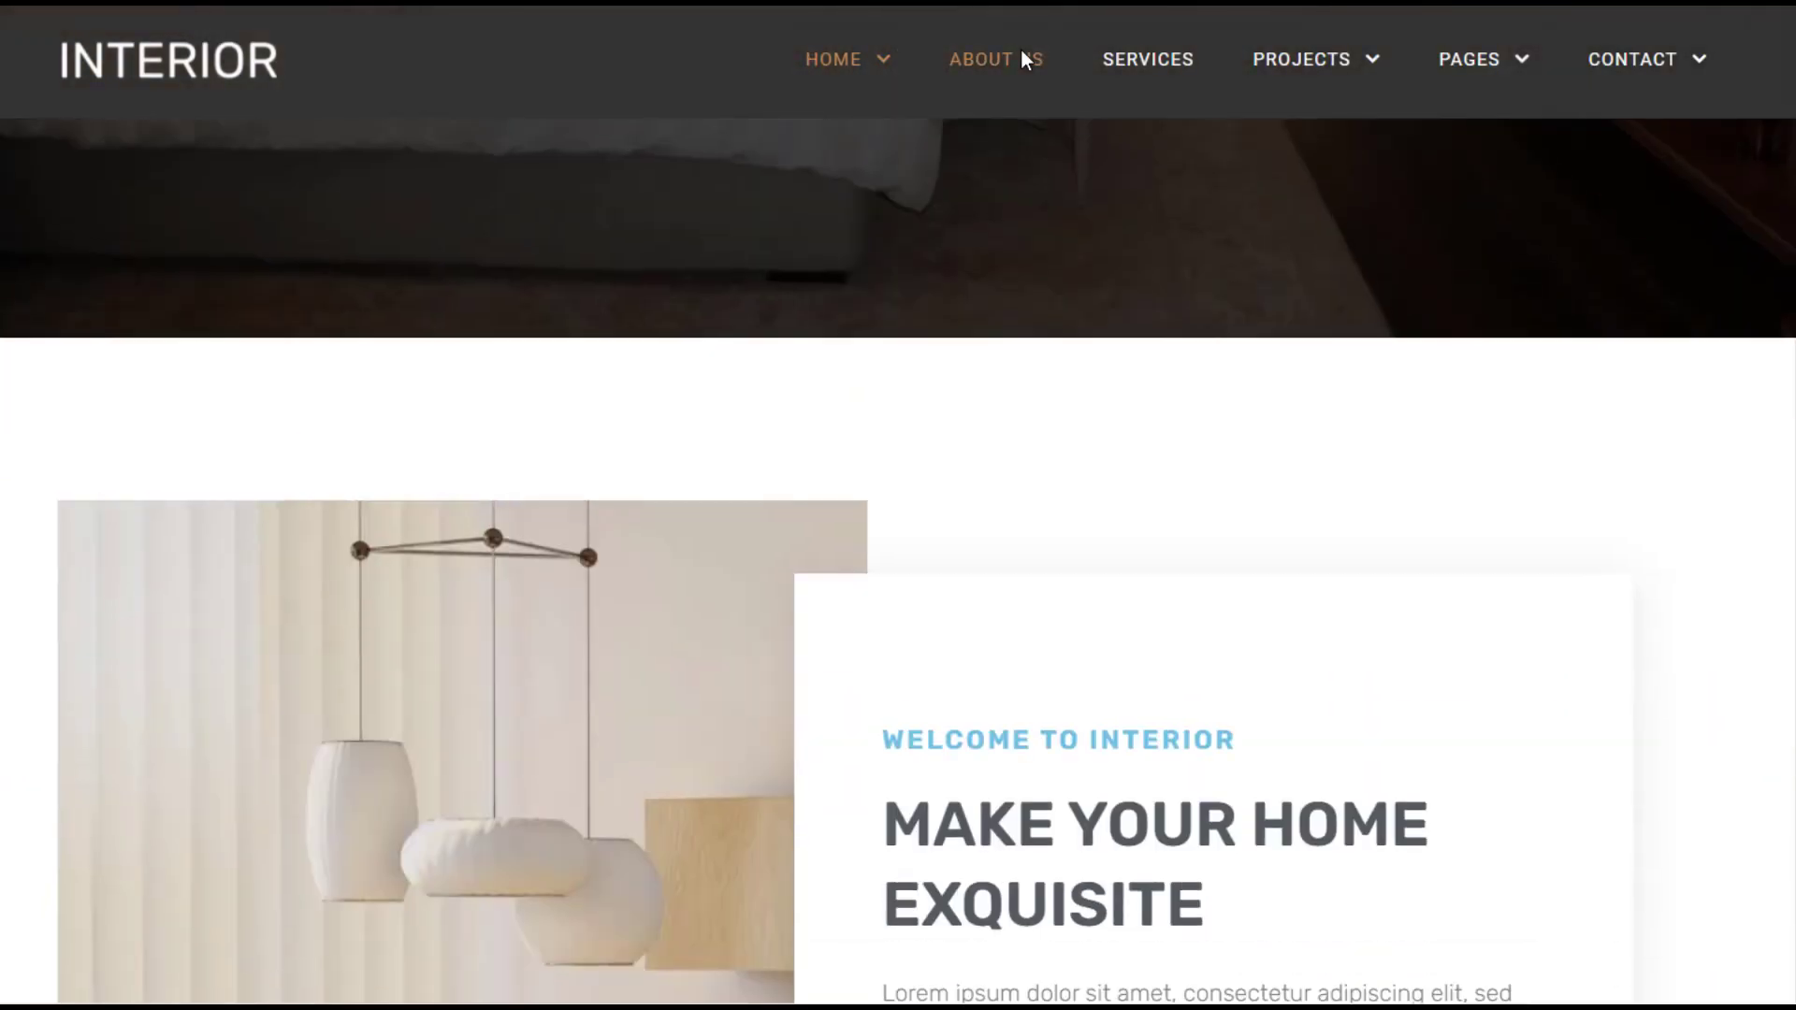
scroll(1023, 57, "down", 8)
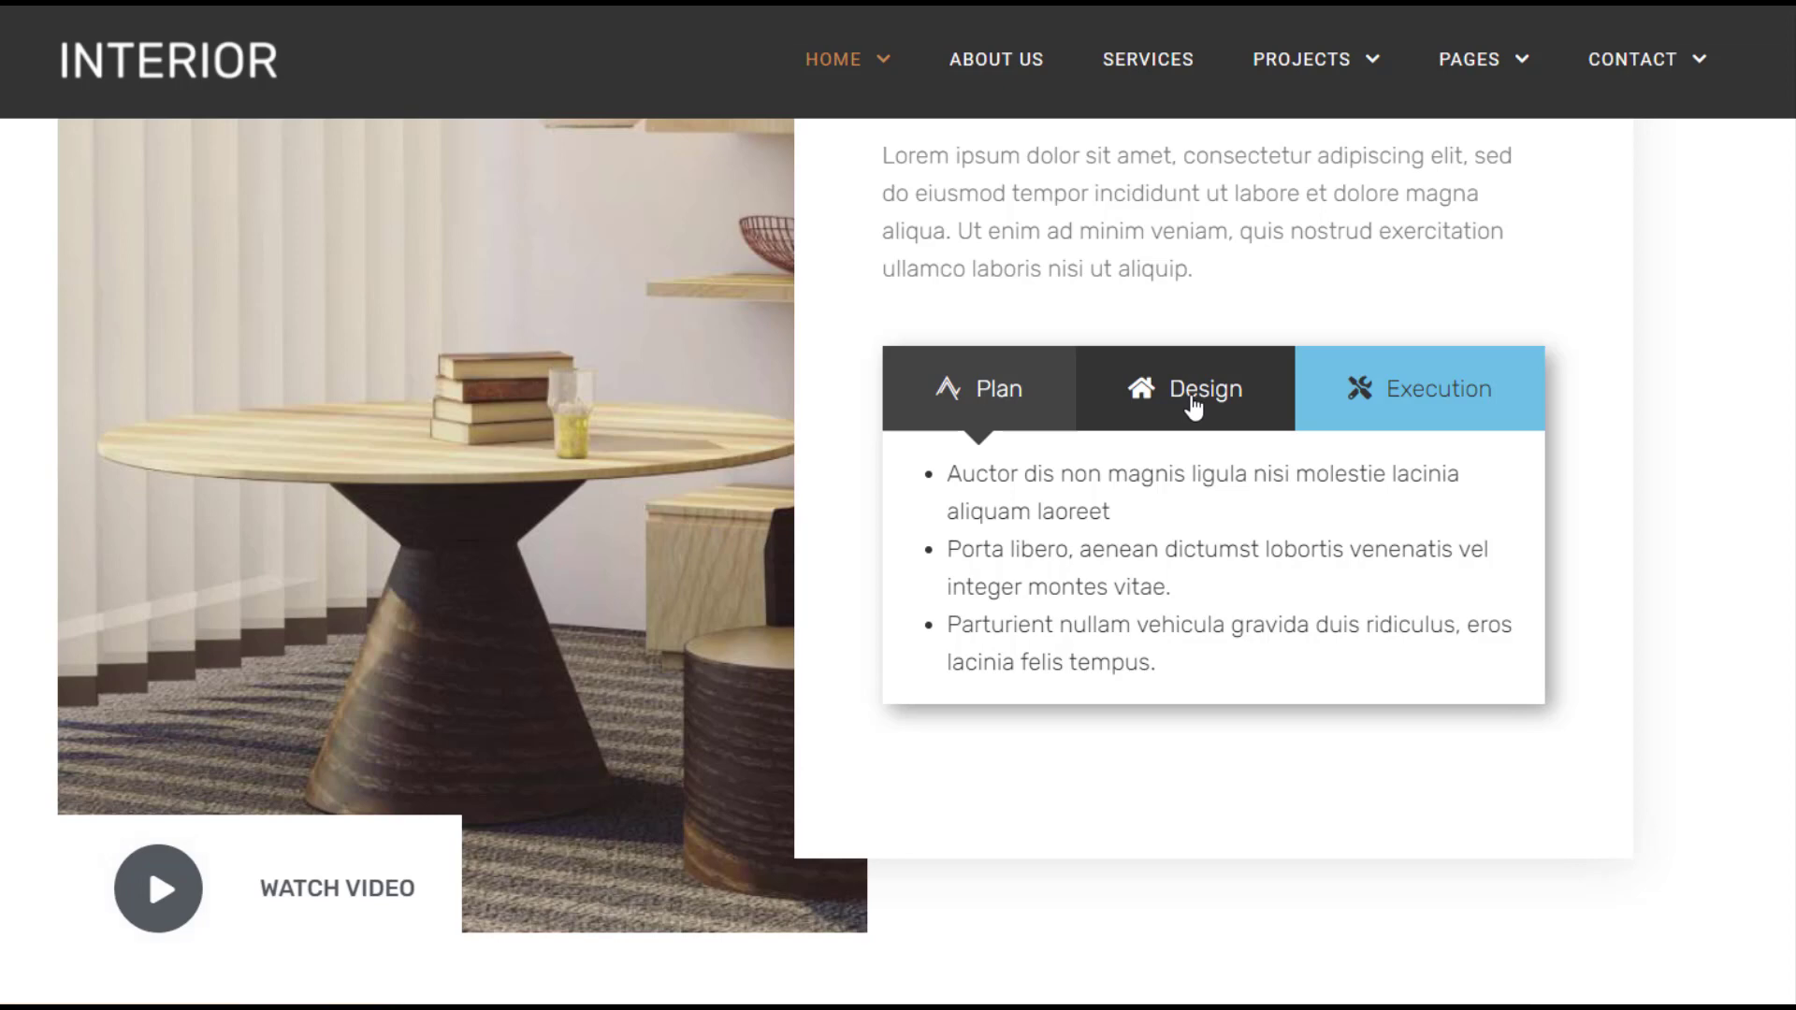
left_click(1192, 407)
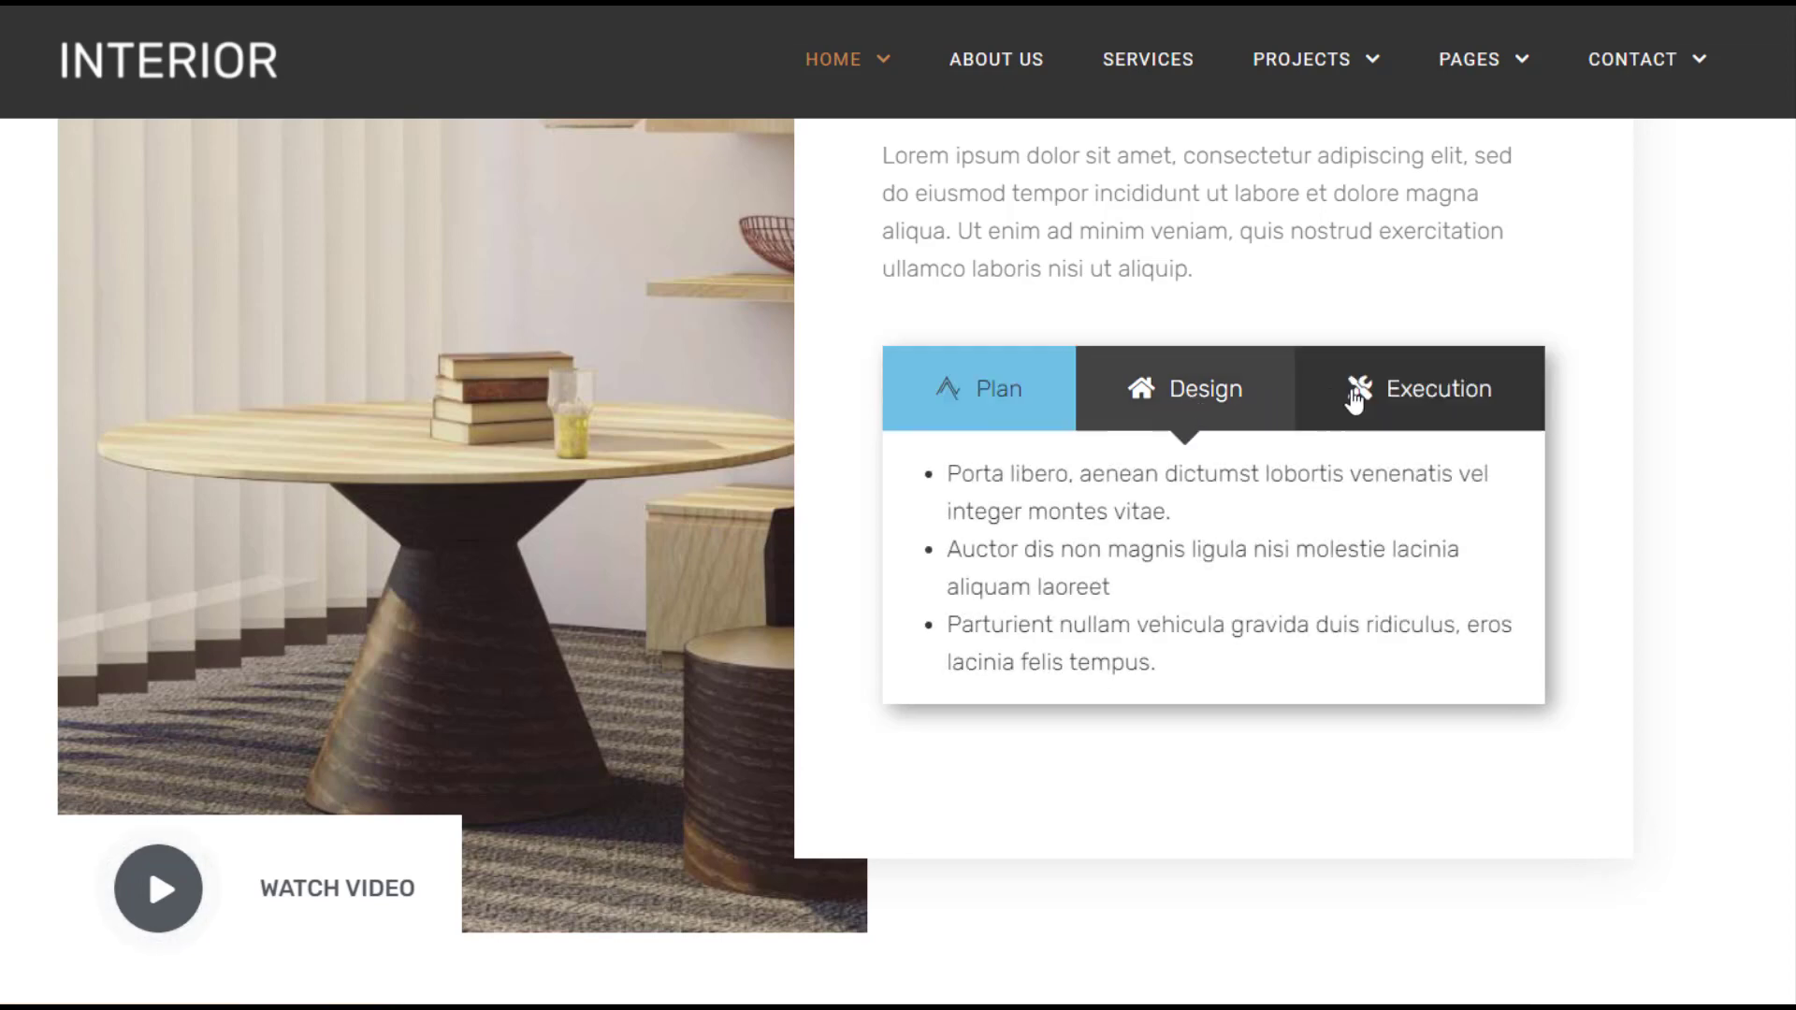
left_click(1401, 403)
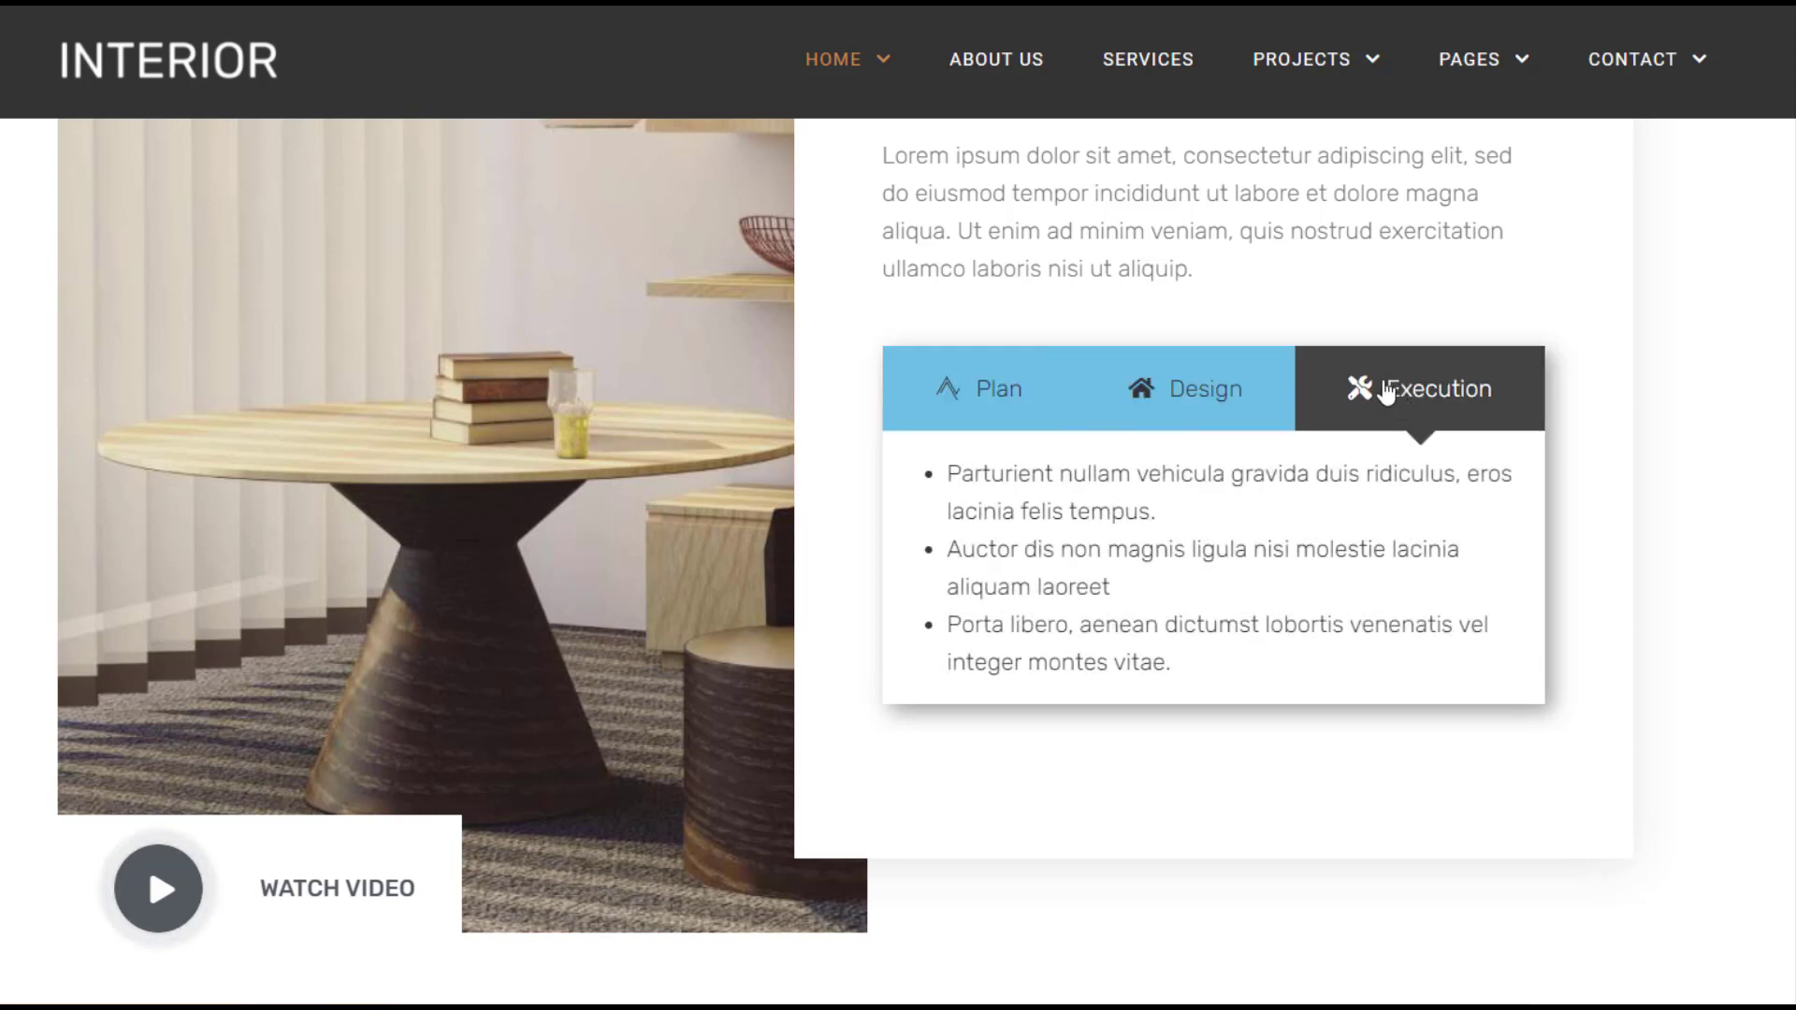